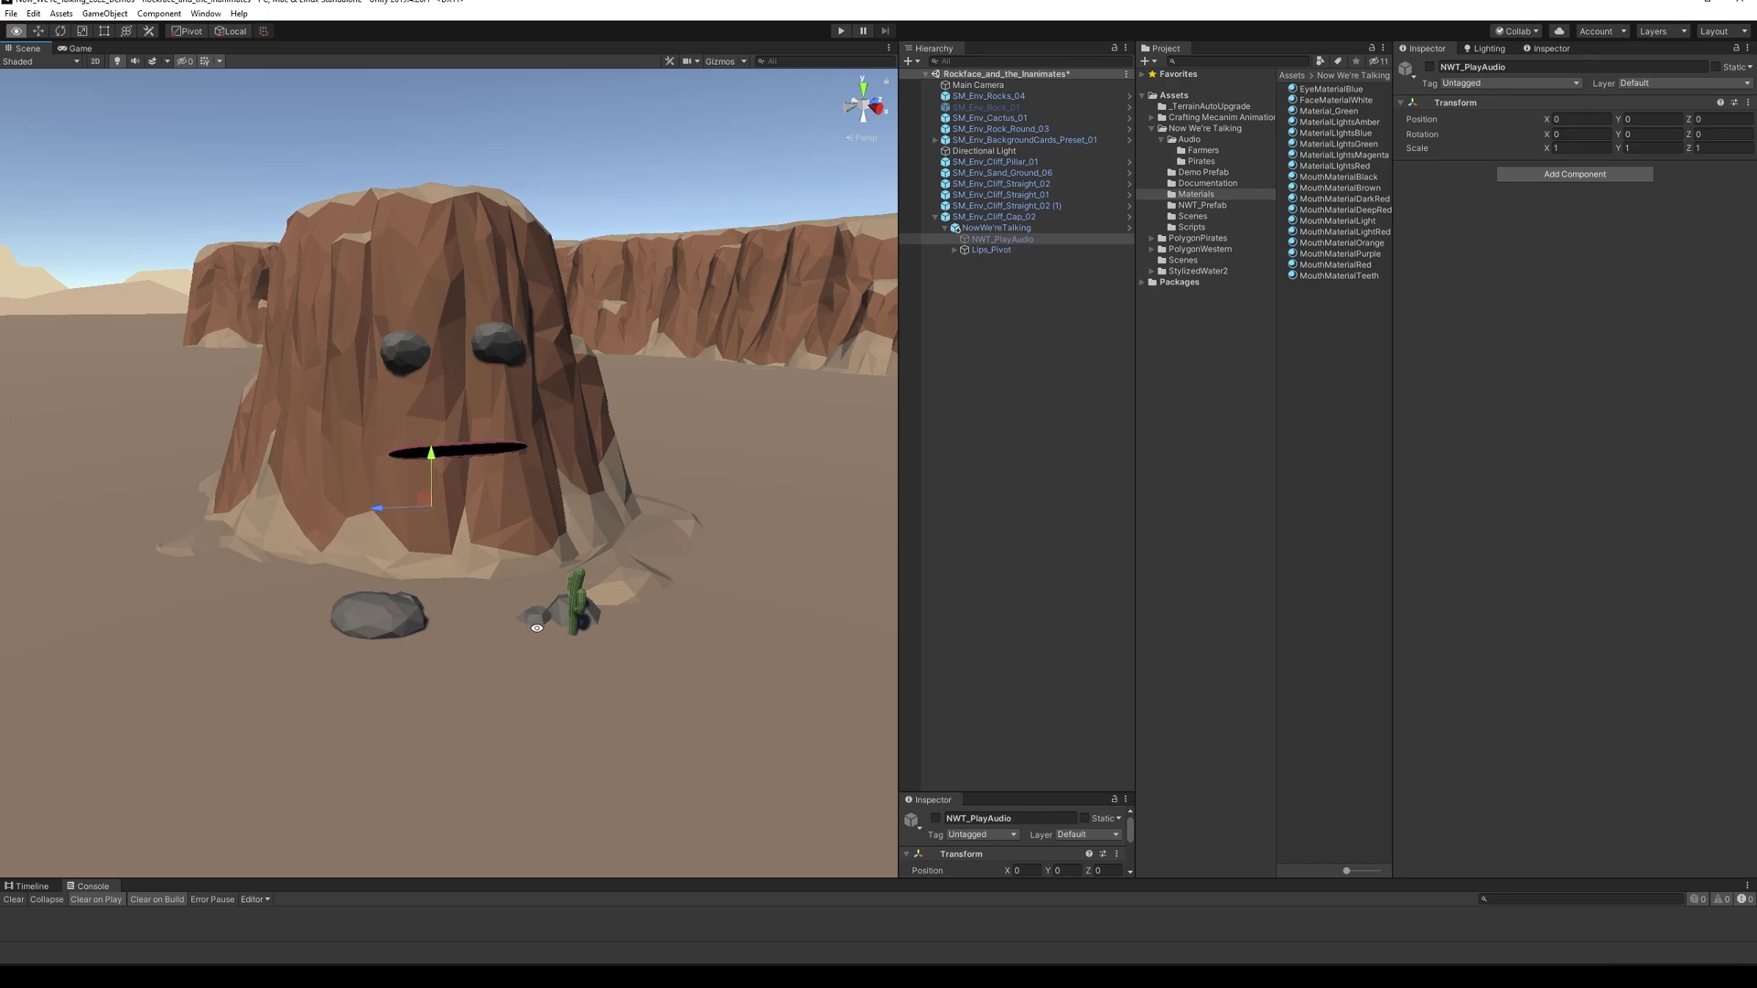
# - Examine the rock face from several angles and distances, framing SM_Env_Cliff_Cap_02 in the scene
pyautogui.moveTo(607, 649); pyautogui.dragTo(550, 593, button='middle')
pyautogui.keyDown('alt'); pyautogui.moveTo(550, 593); pyautogui.dragTo(557, 609); pyautogui.keyUp('alt')
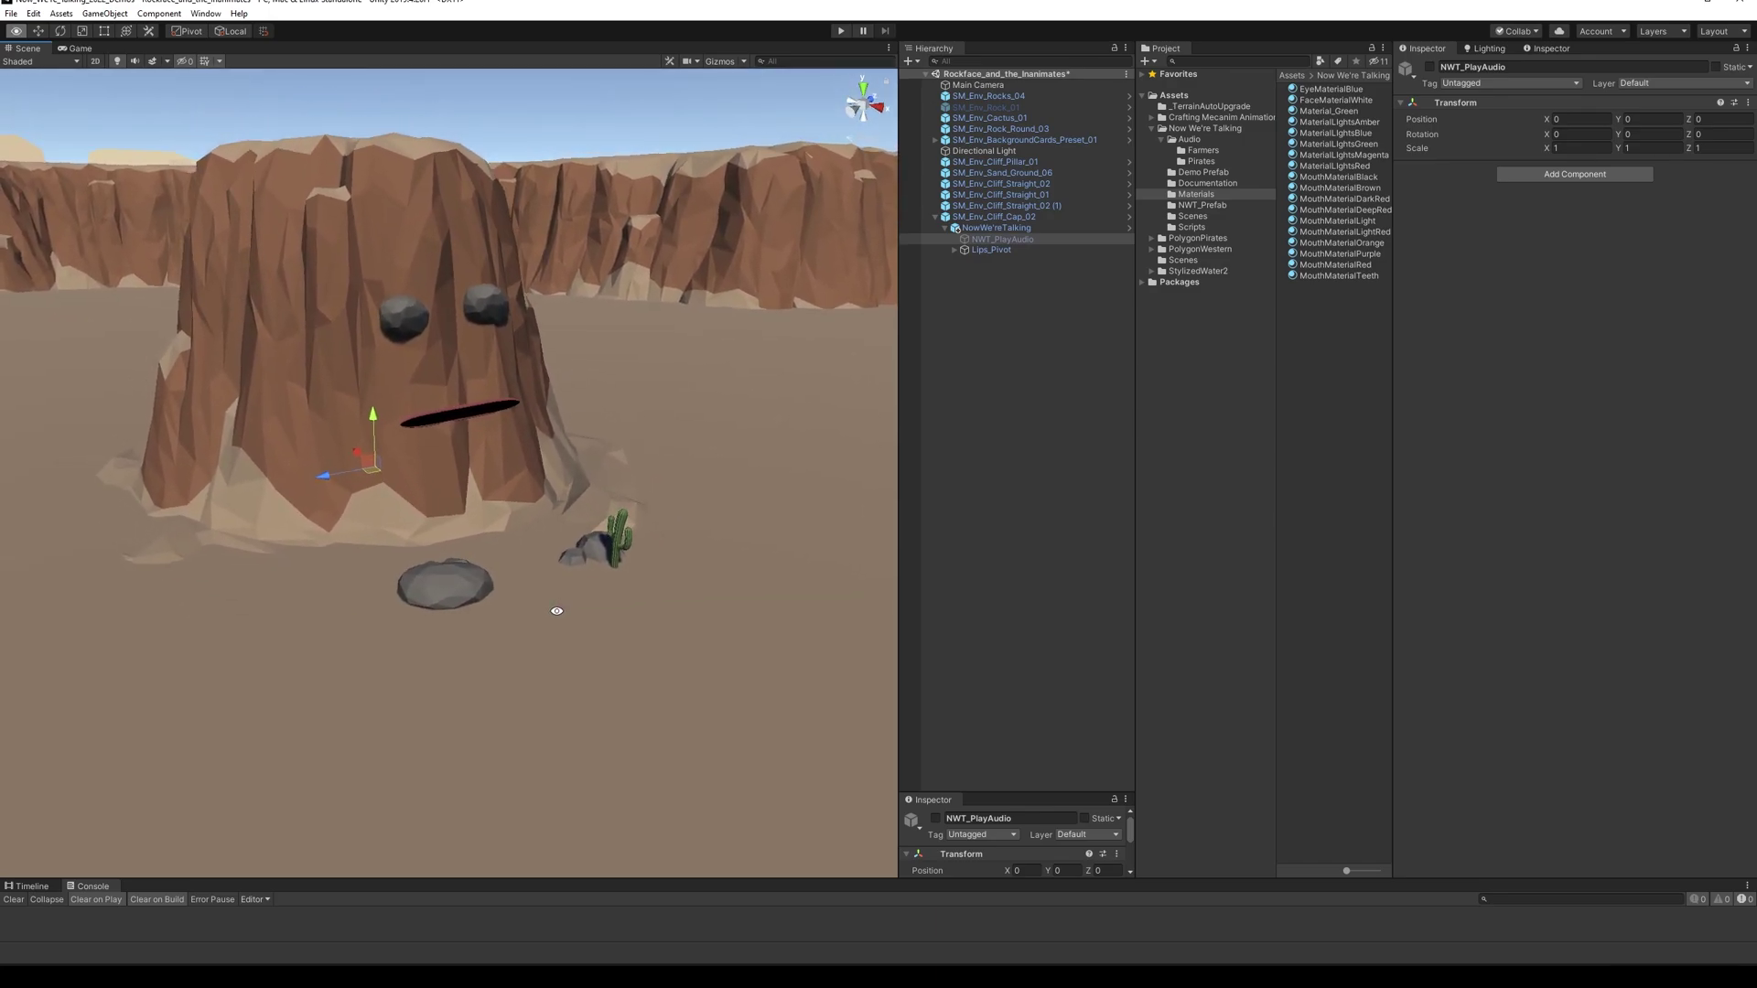
pyautogui.keyDown('alt'); pyautogui.moveTo(563, 610); pyautogui.dragTo(632, 774, button='right'); pyautogui.keyUp('alt')
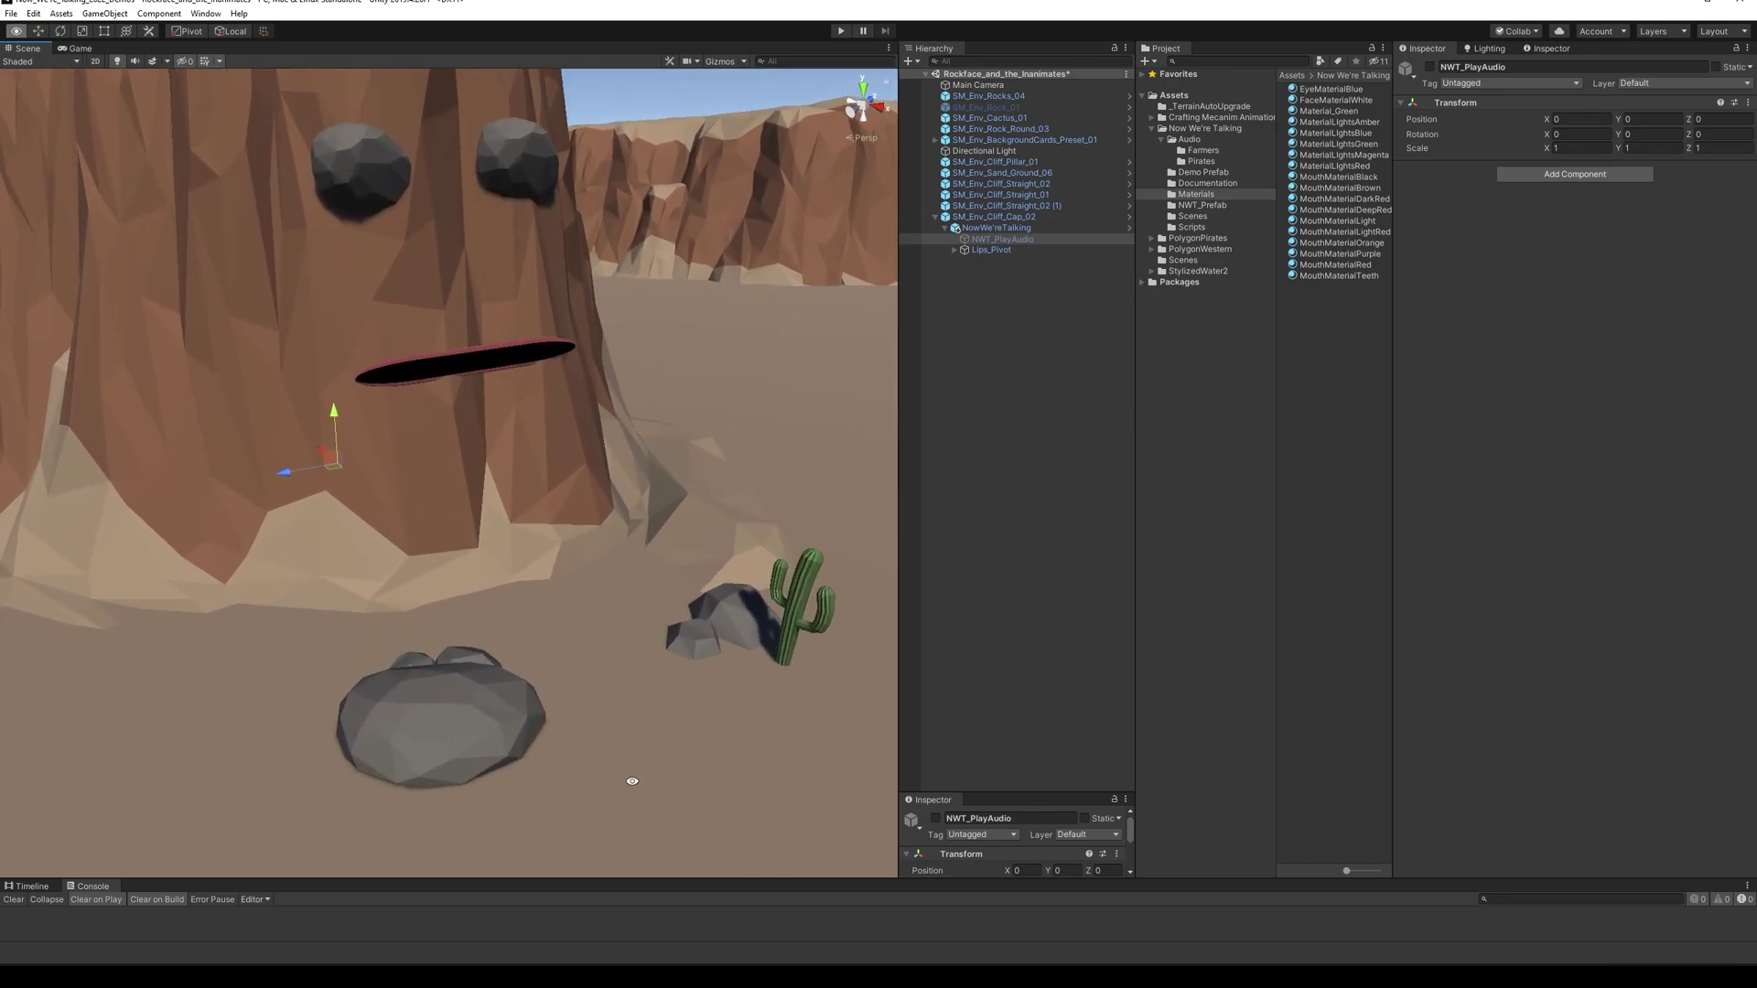
pyautogui.moveTo(643, 780)
pyautogui.keyDown('alt'); pyautogui.mouseDown()
pyautogui.moveTo(647, 765)
pyautogui.moveTo(658, 800)
pyautogui.mouseUp(); pyautogui.keyUp('alt')
pyautogui.keyDown('alt'); pyautogui.moveTo(659, 800); pyautogui.dragTo(631, 632, button='right'); pyautogui.keyUp('alt')
pyautogui.keyDown('alt'); pyautogui.moveTo(631, 632); pyautogui.dragTo(661, 668); pyautogui.keyUp('alt')
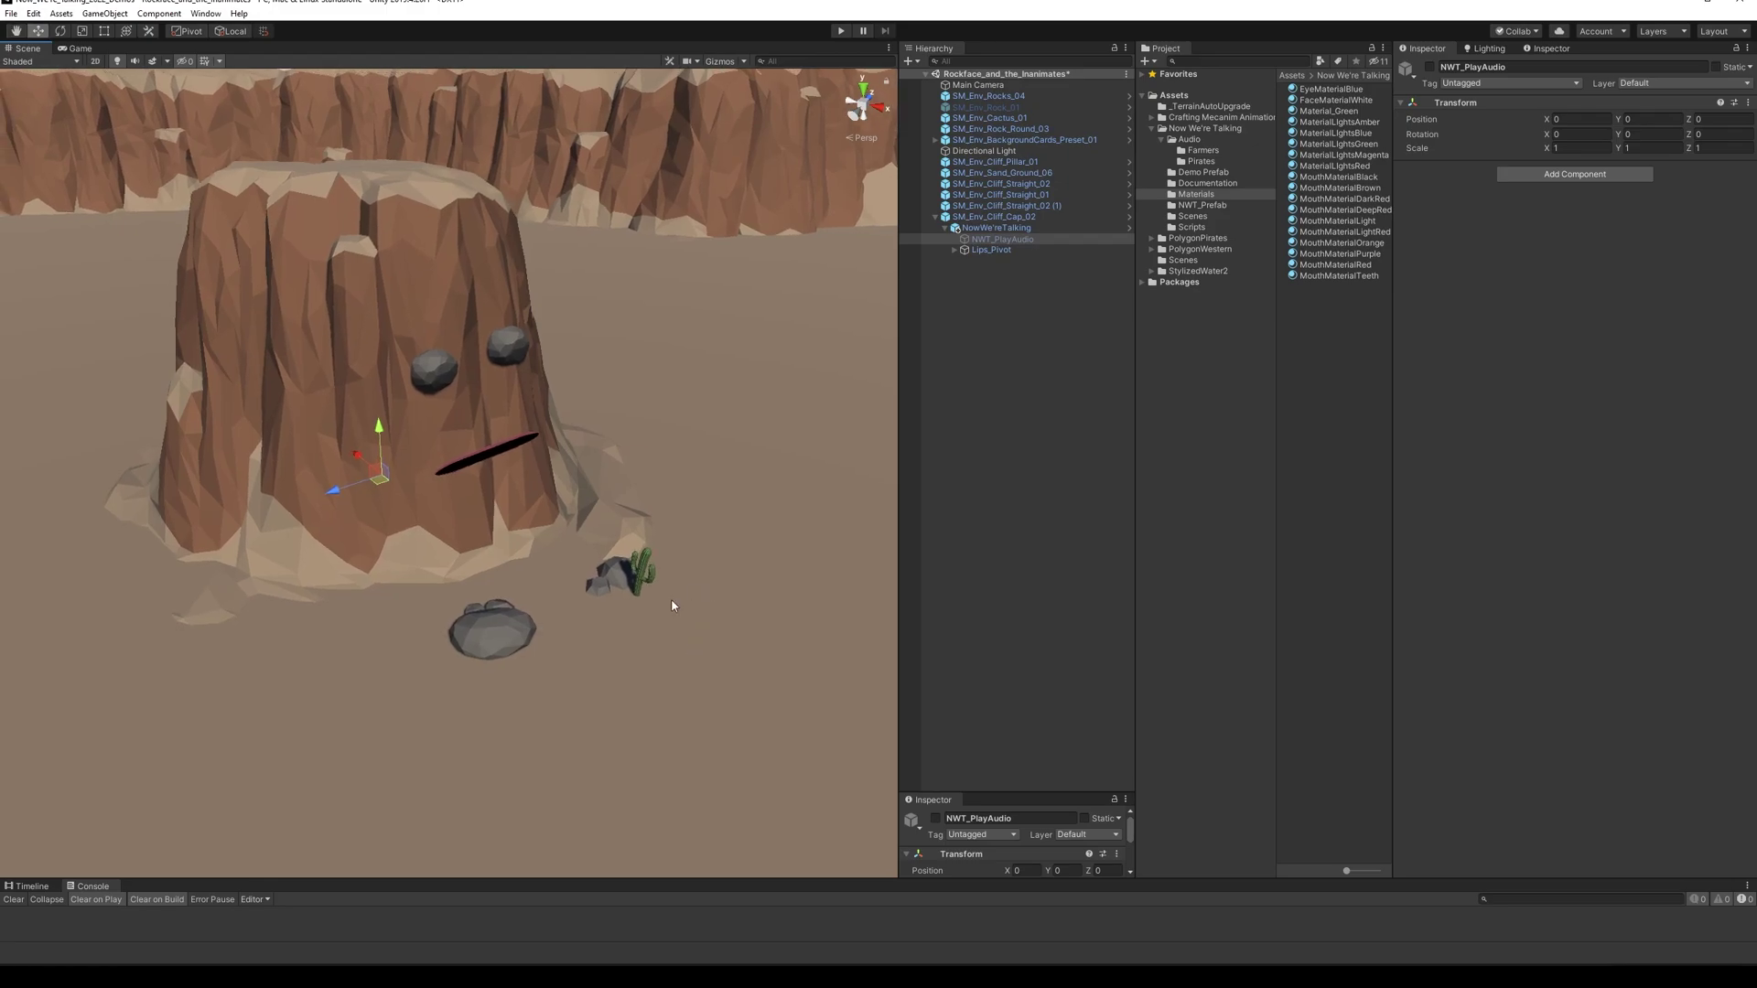
pyautogui.click(993, 216)
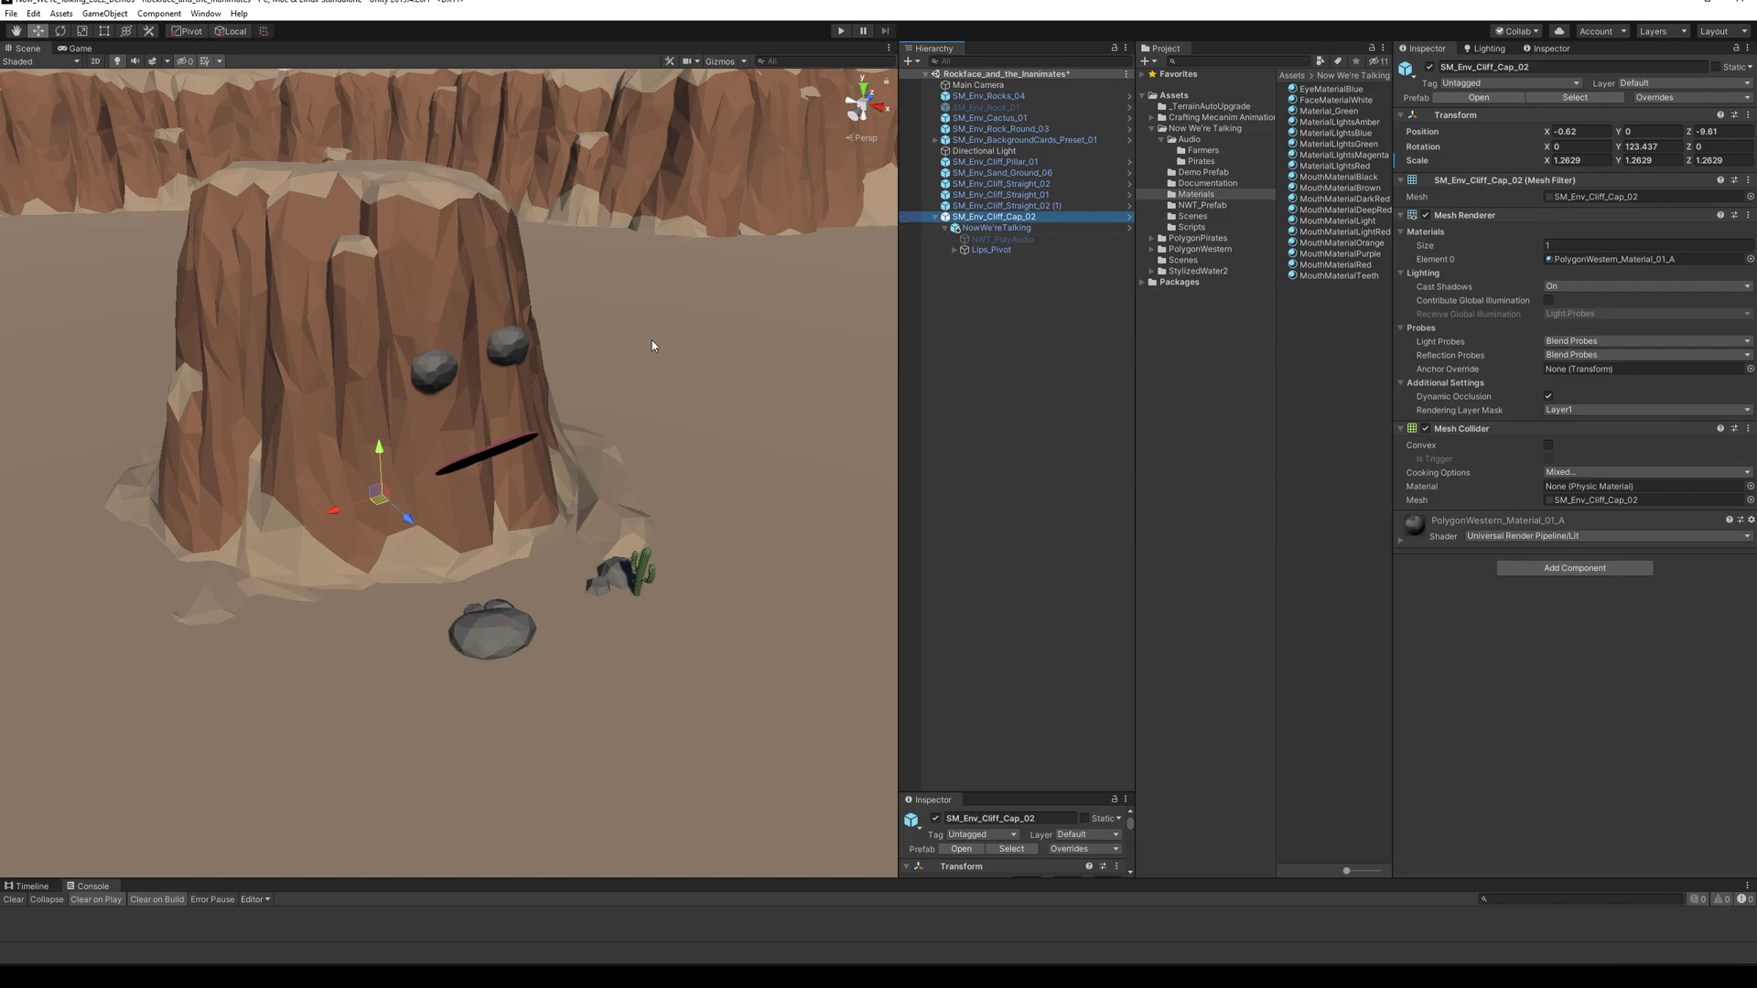
pyautogui.press('f')
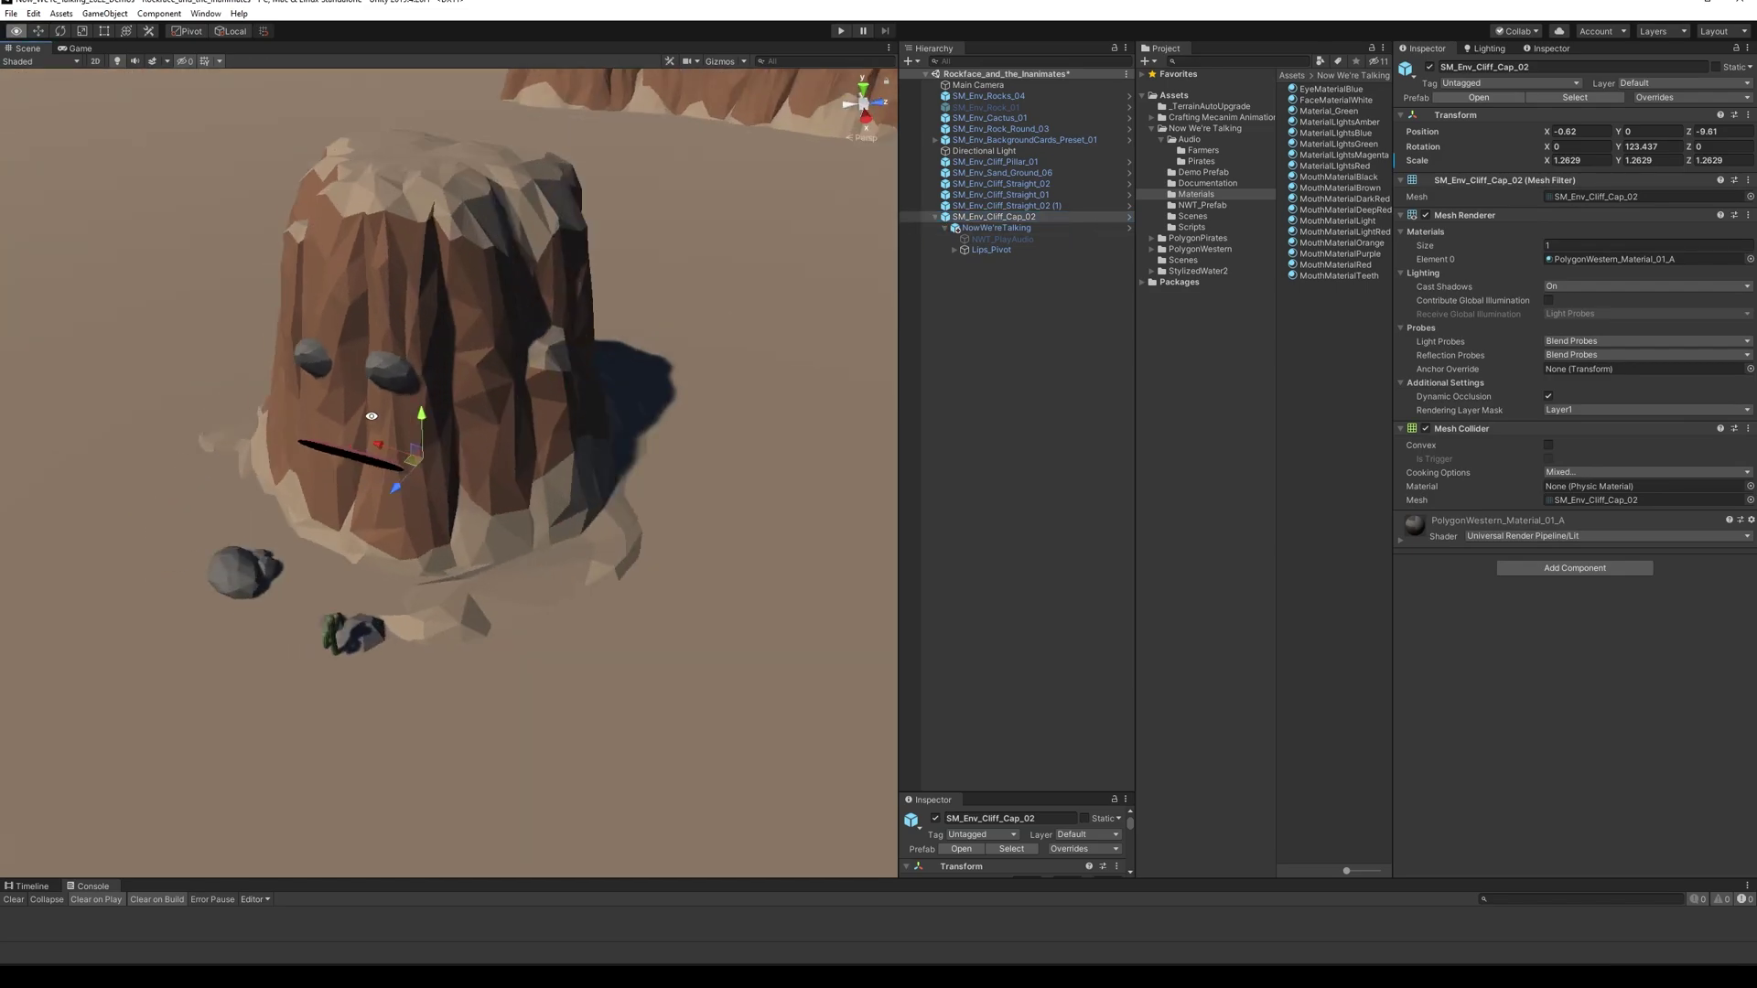
pyautogui.keyDown('alt'); pyautogui.moveTo(474, 396); pyautogui.dragTo(563, 362); pyautogui.keyUp('alt')
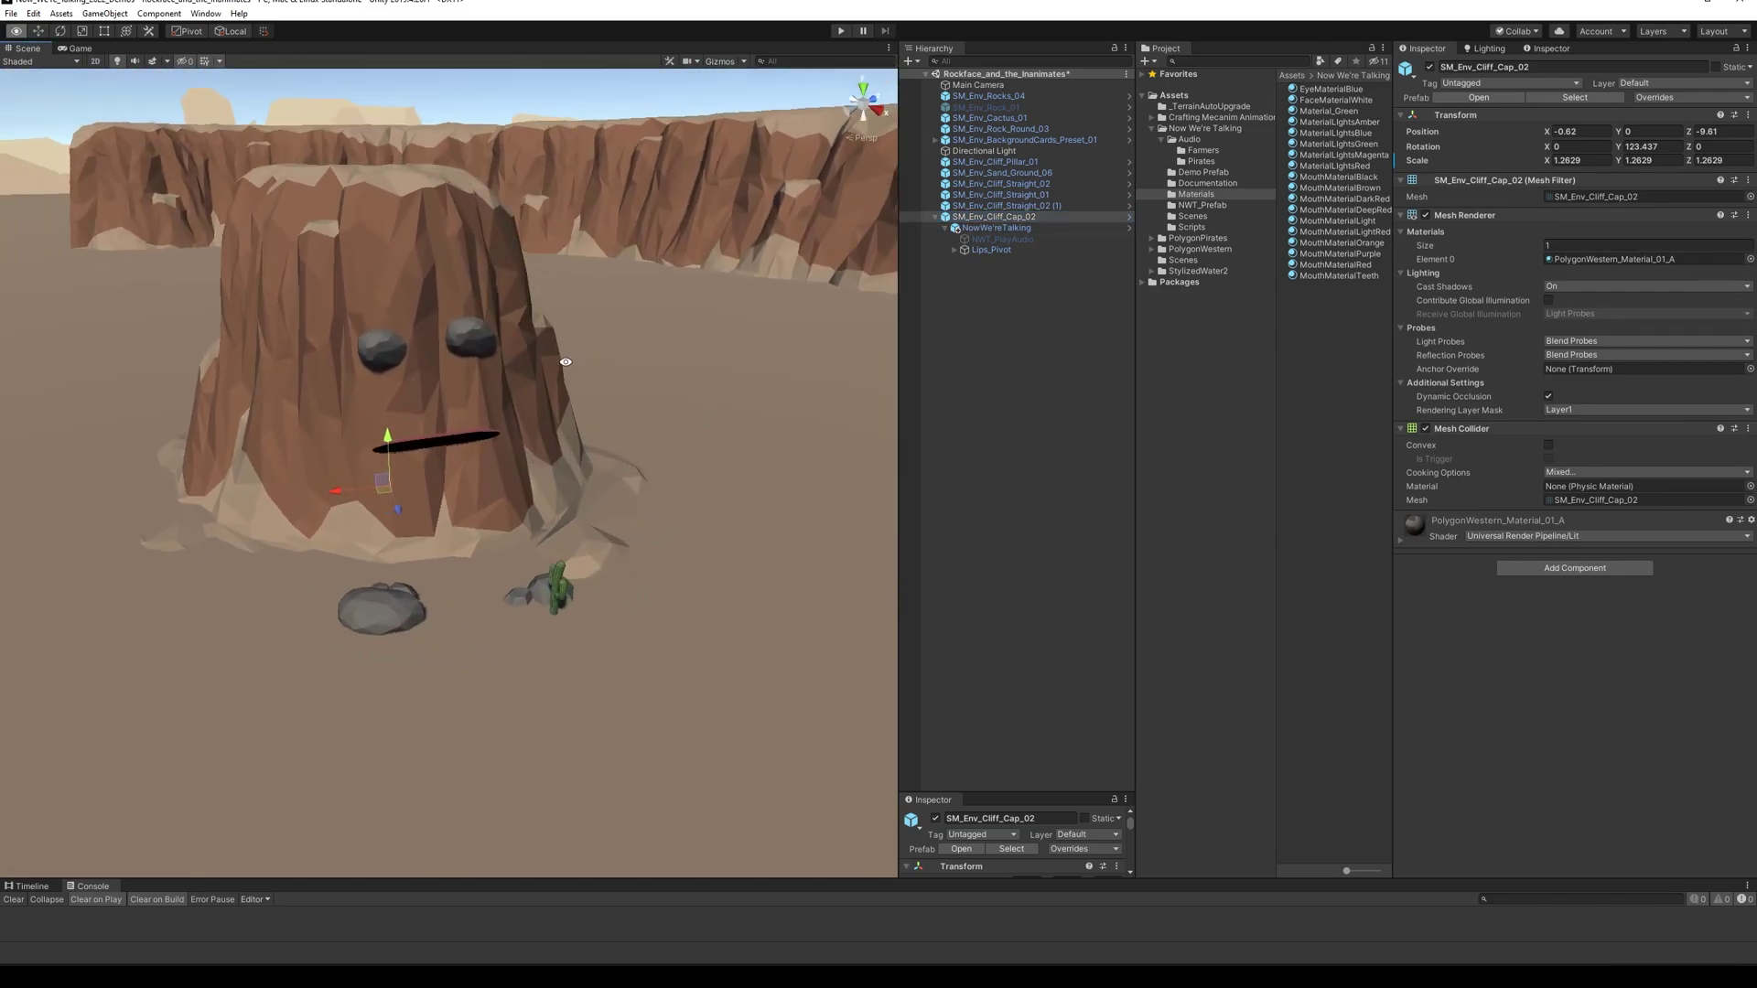
# - Select the NowWe'reTalking object, collapse its Audio Source component and expand its Now Were Talking script
pyautogui.click(1016, 228)
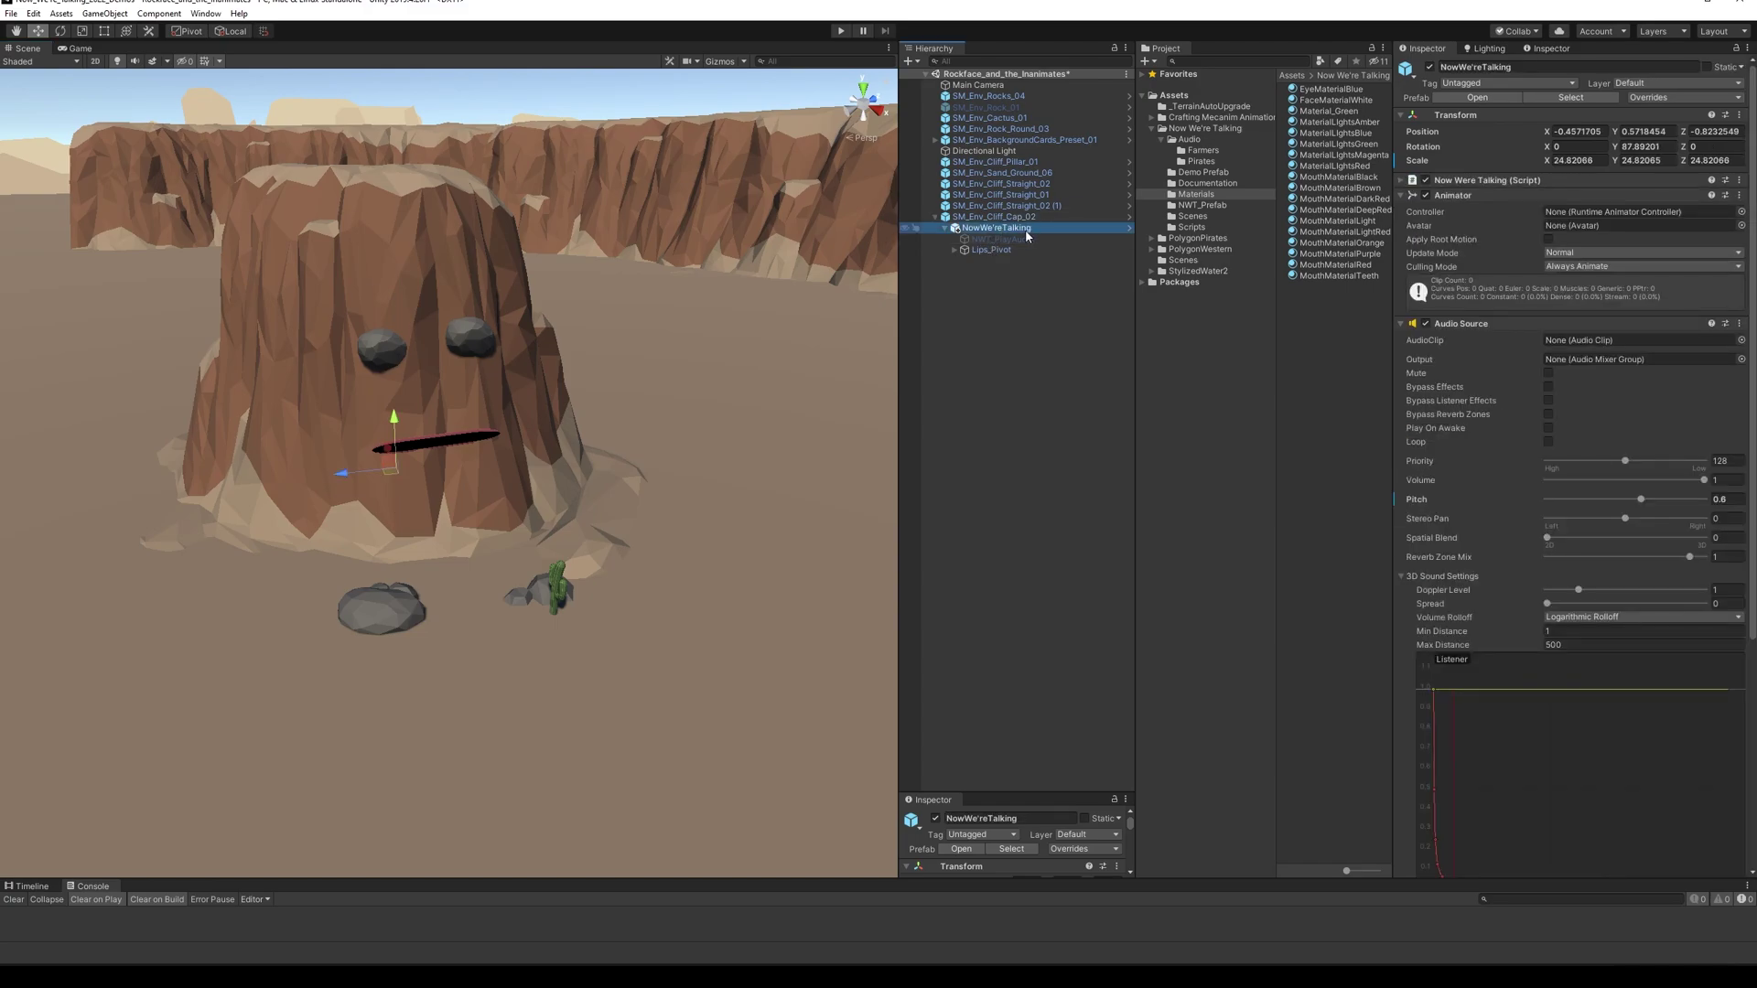
pyautogui.keyDown('alt'); pyautogui.moveTo(503, 449); pyautogui.dragTo(758, 608, button='right'); pyautogui.keyUp('alt')
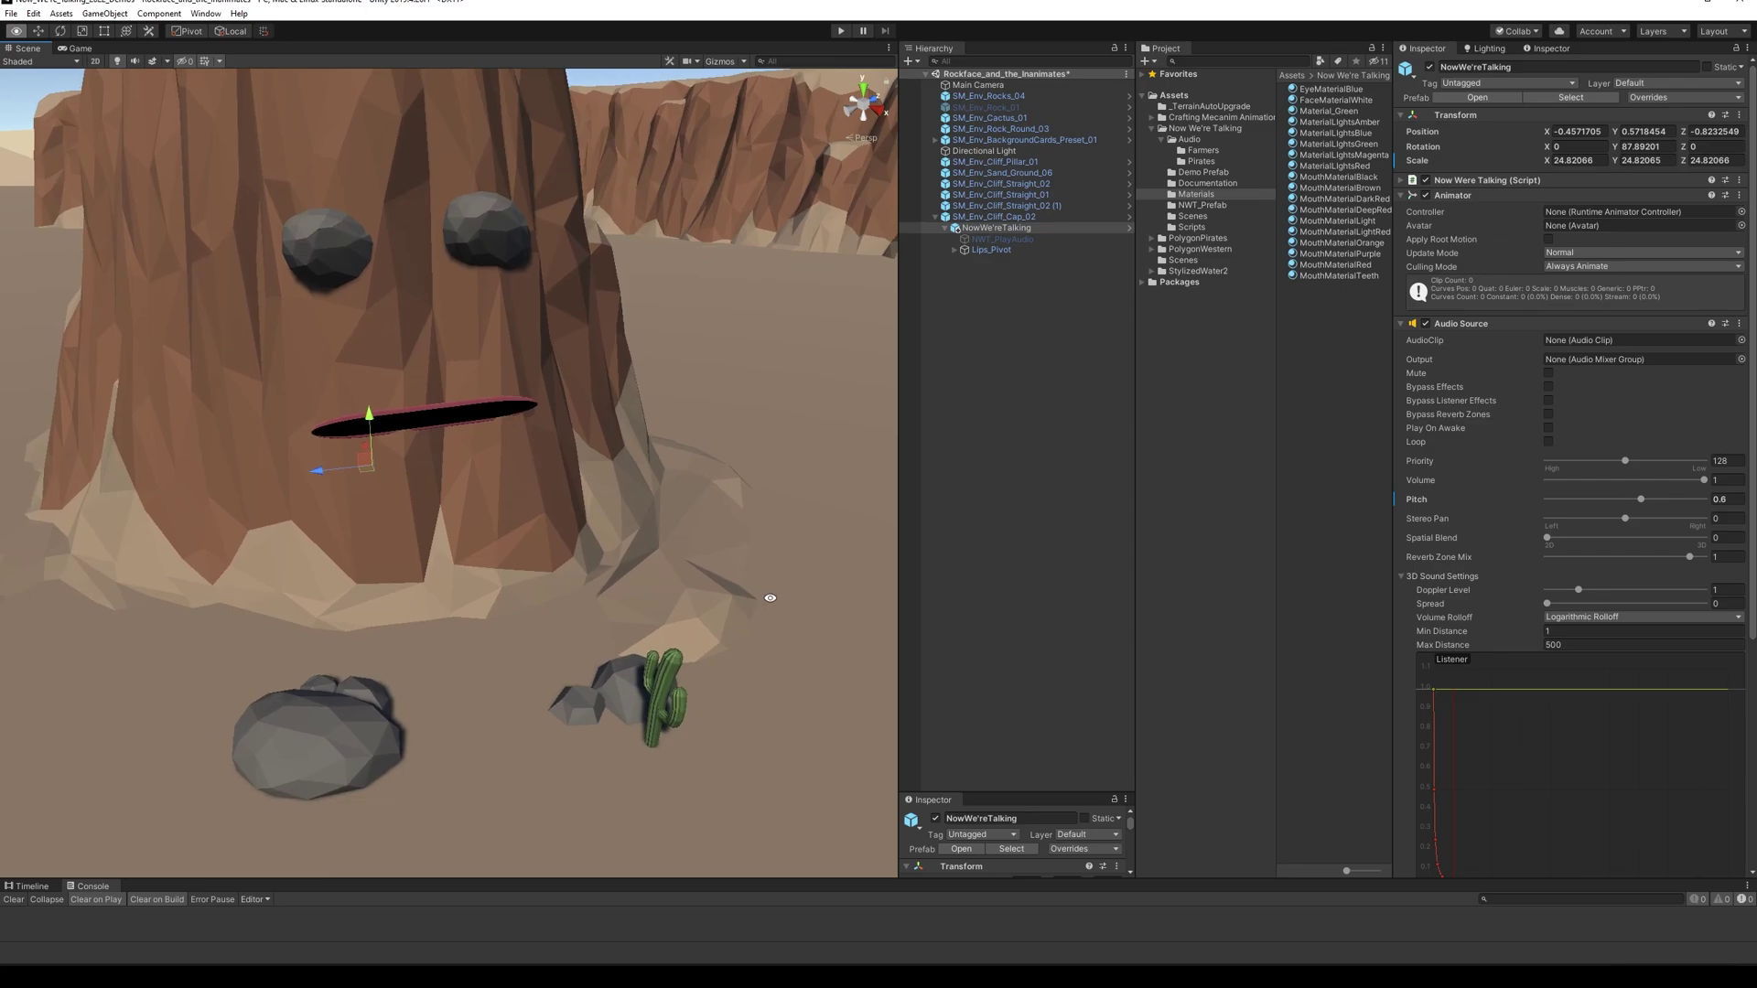
pyautogui.click(1406, 324)
pyautogui.click(1405, 180)
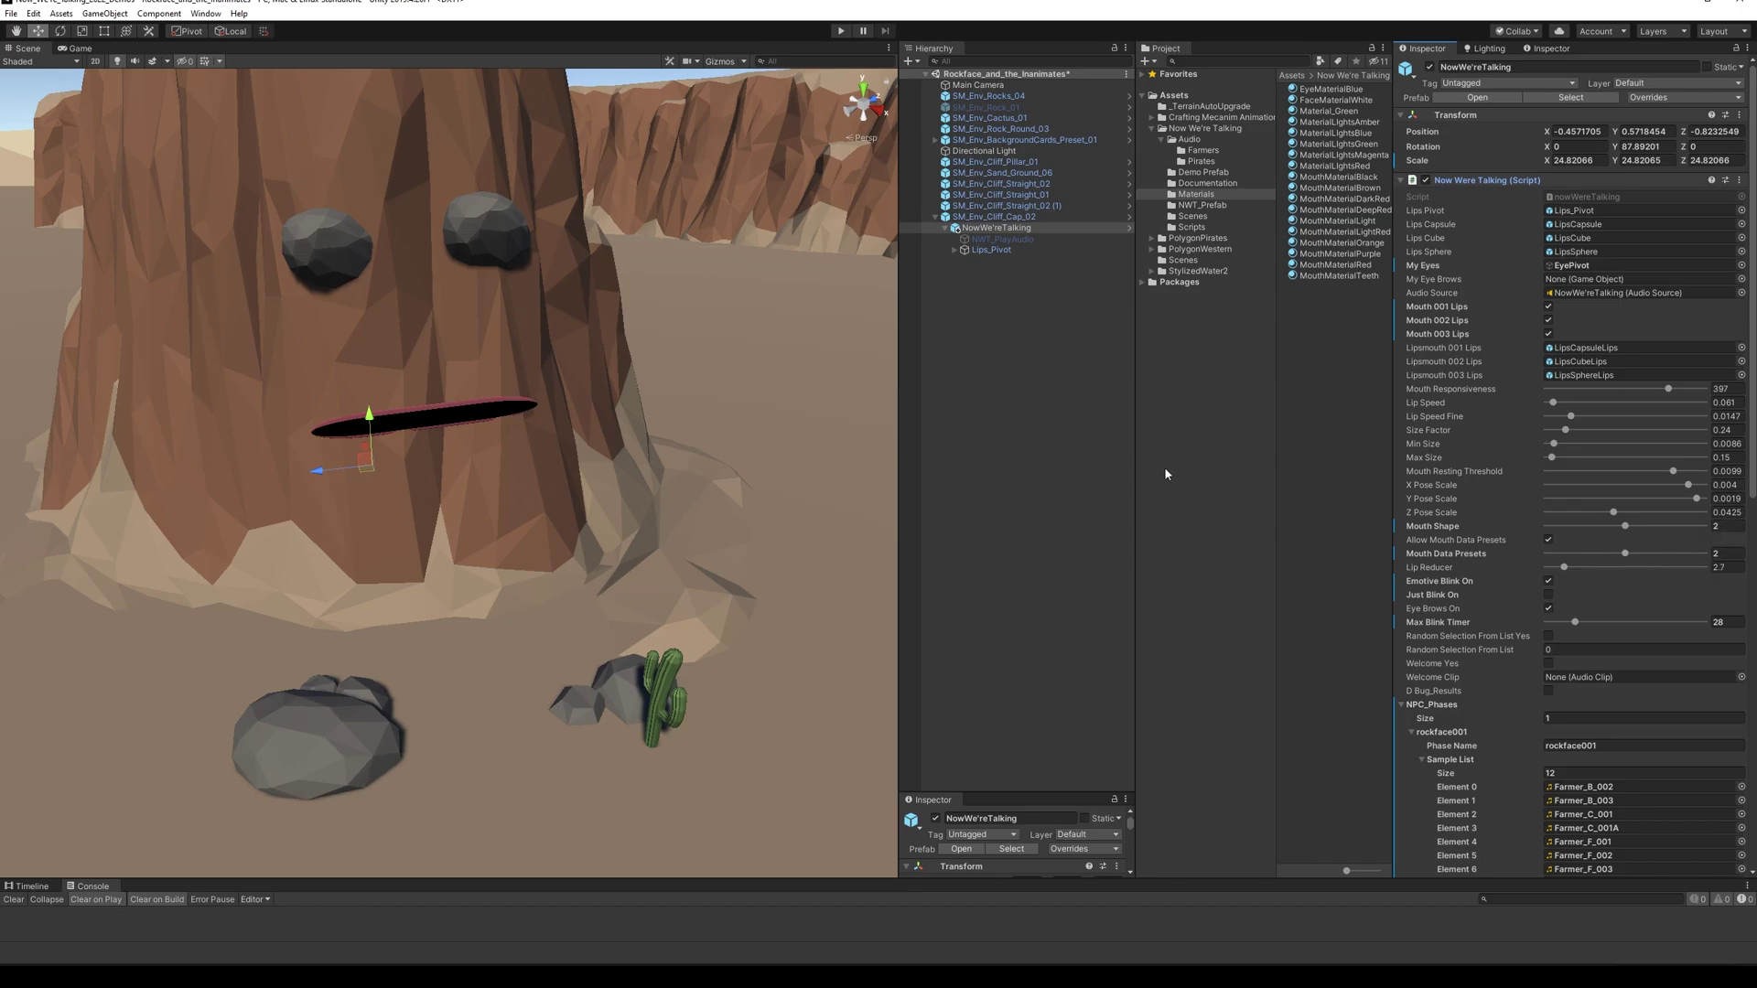
# - Disable the Audio Reverb Zone component on the NowWe'reTalking object
pyautogui.click(1007, 230)
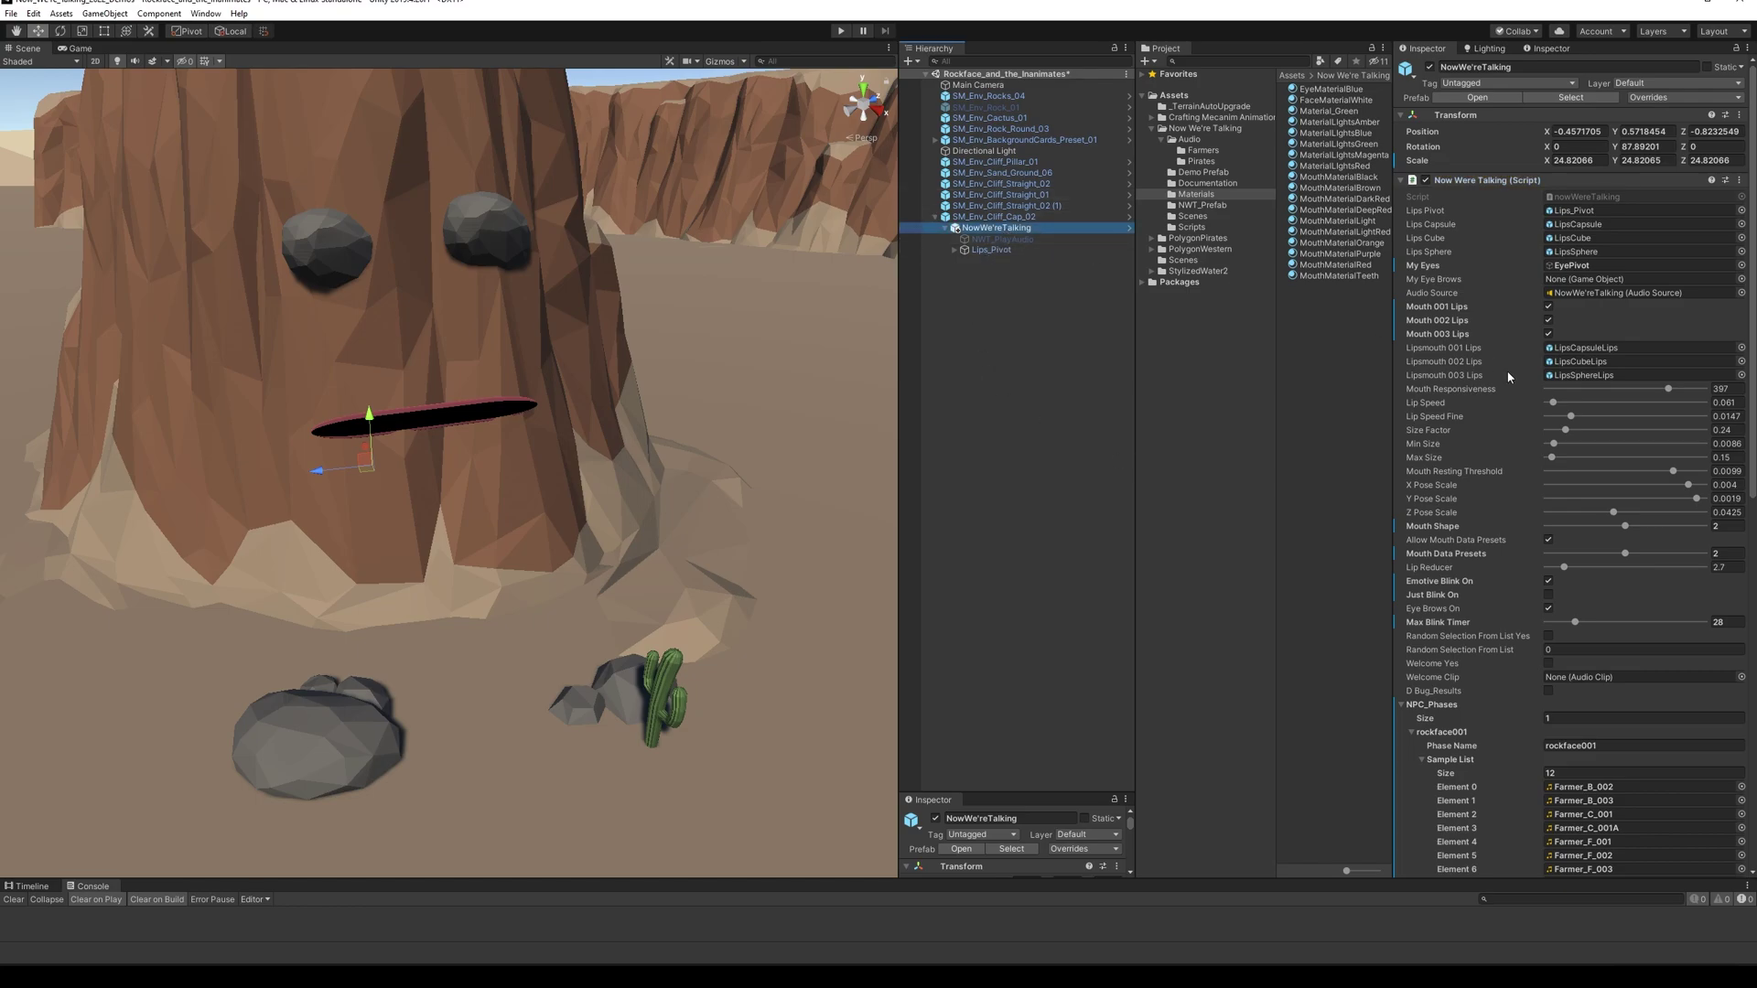
pyautogui.scroll(-10, 1509, 377)
pyautogui.click(1427, 611)
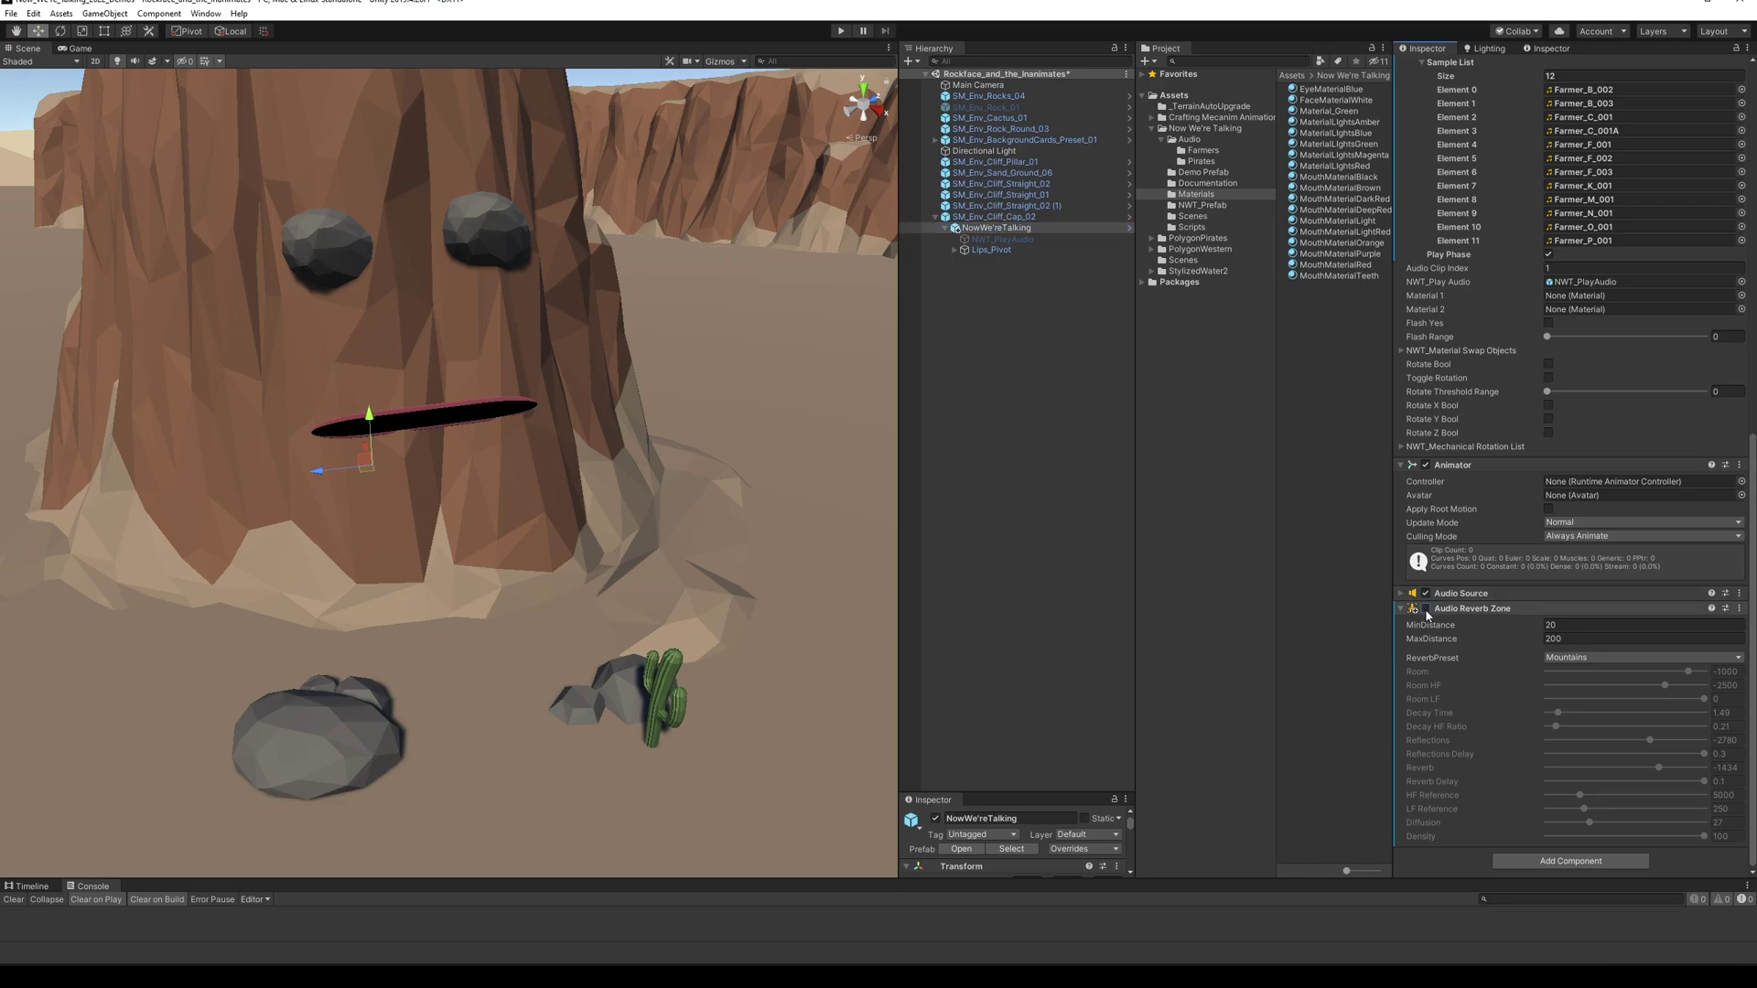
pyautogui.scroll(10, 1592, 522)
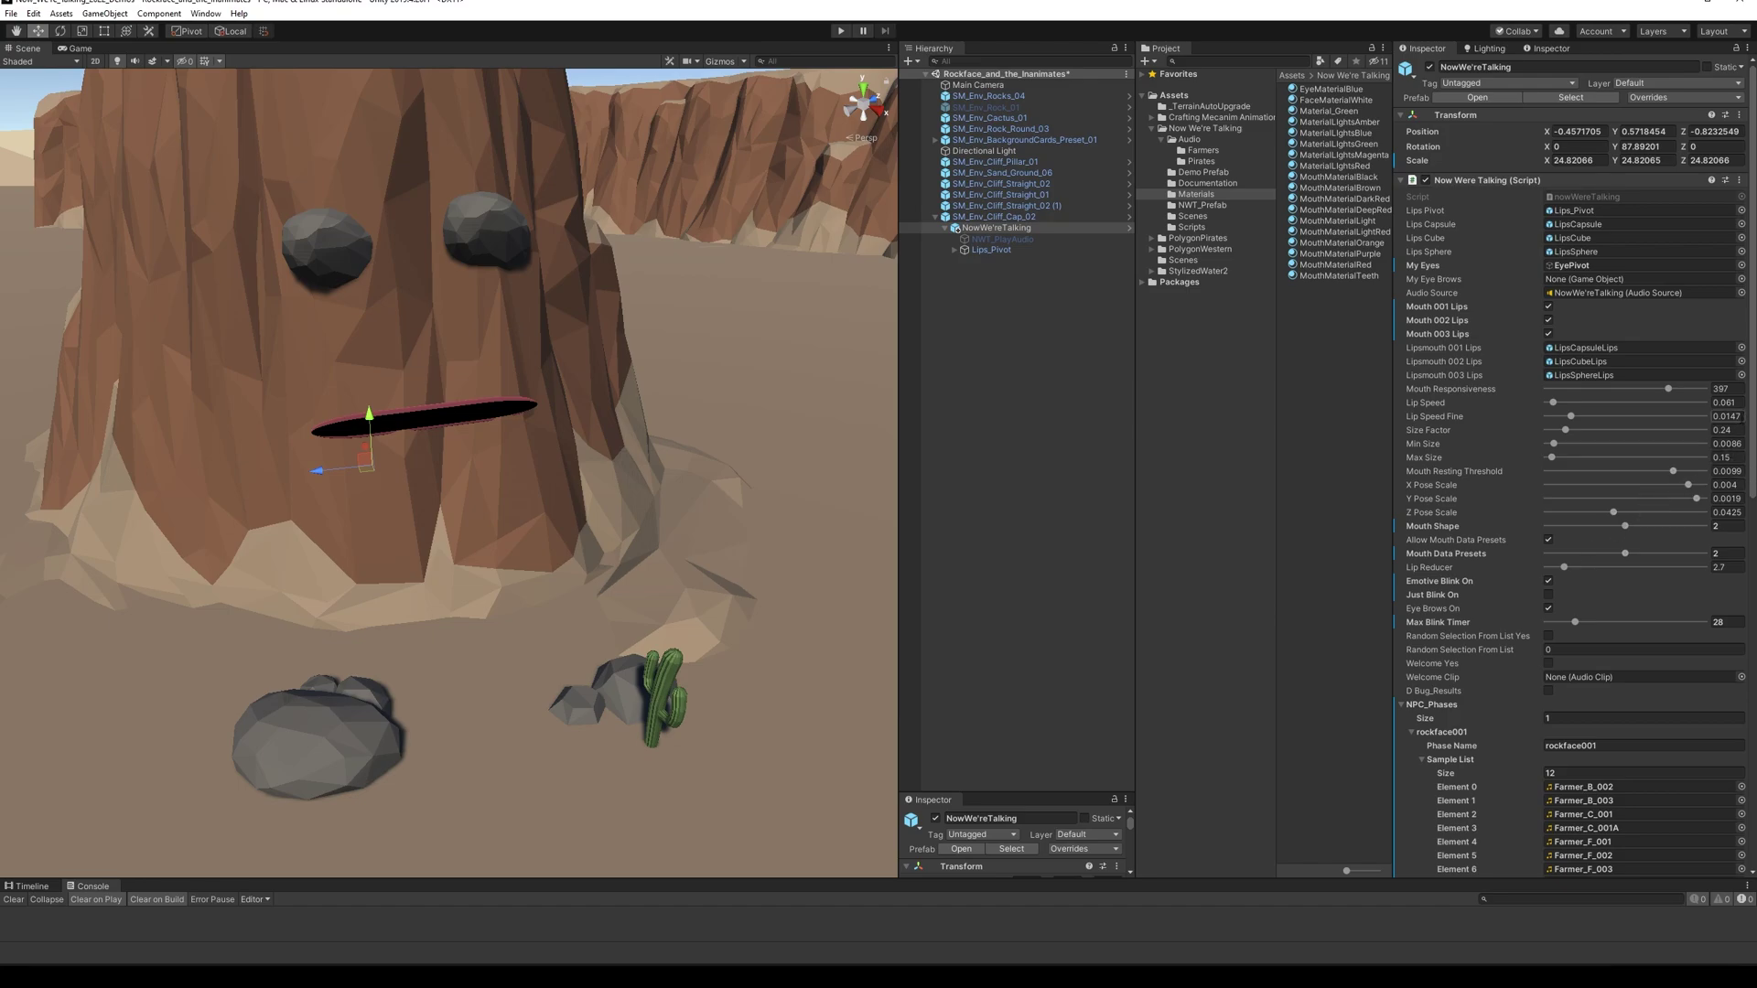
# - Set the Audio Source pitch of NowWe'reTalking to 1 and start Play mode
pyautogui.scroll(-15, 1592, 513)
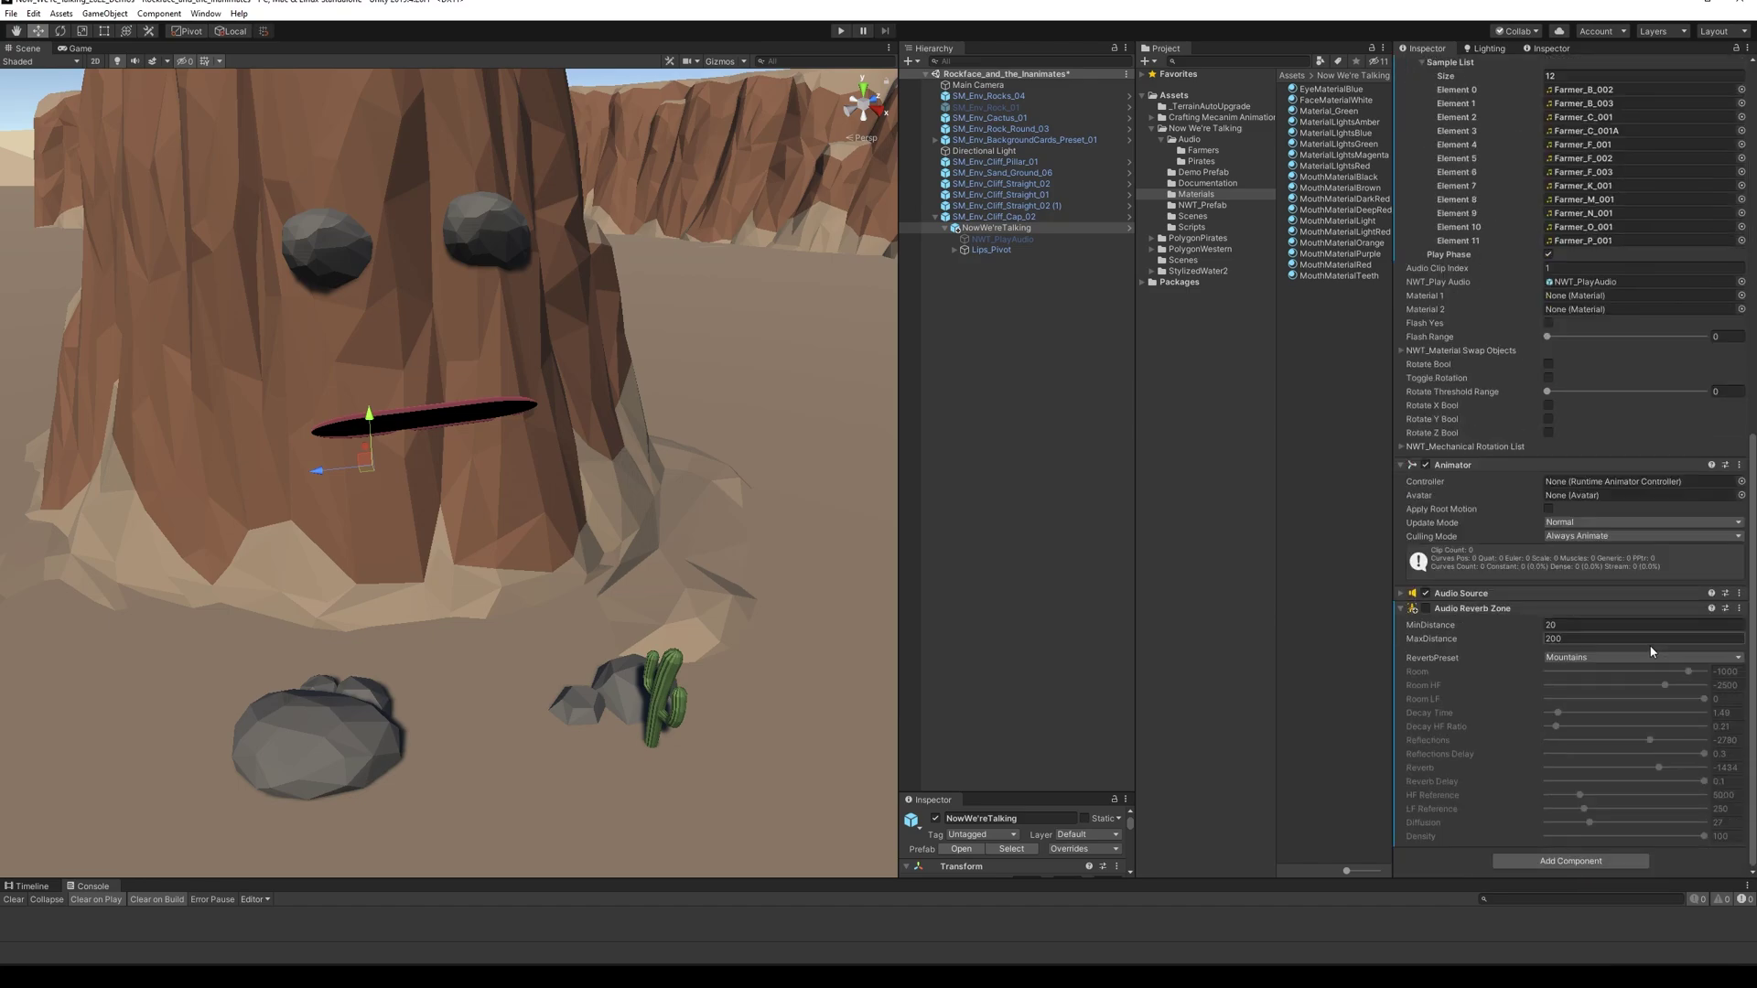
pyautogui.click(1493, 593)
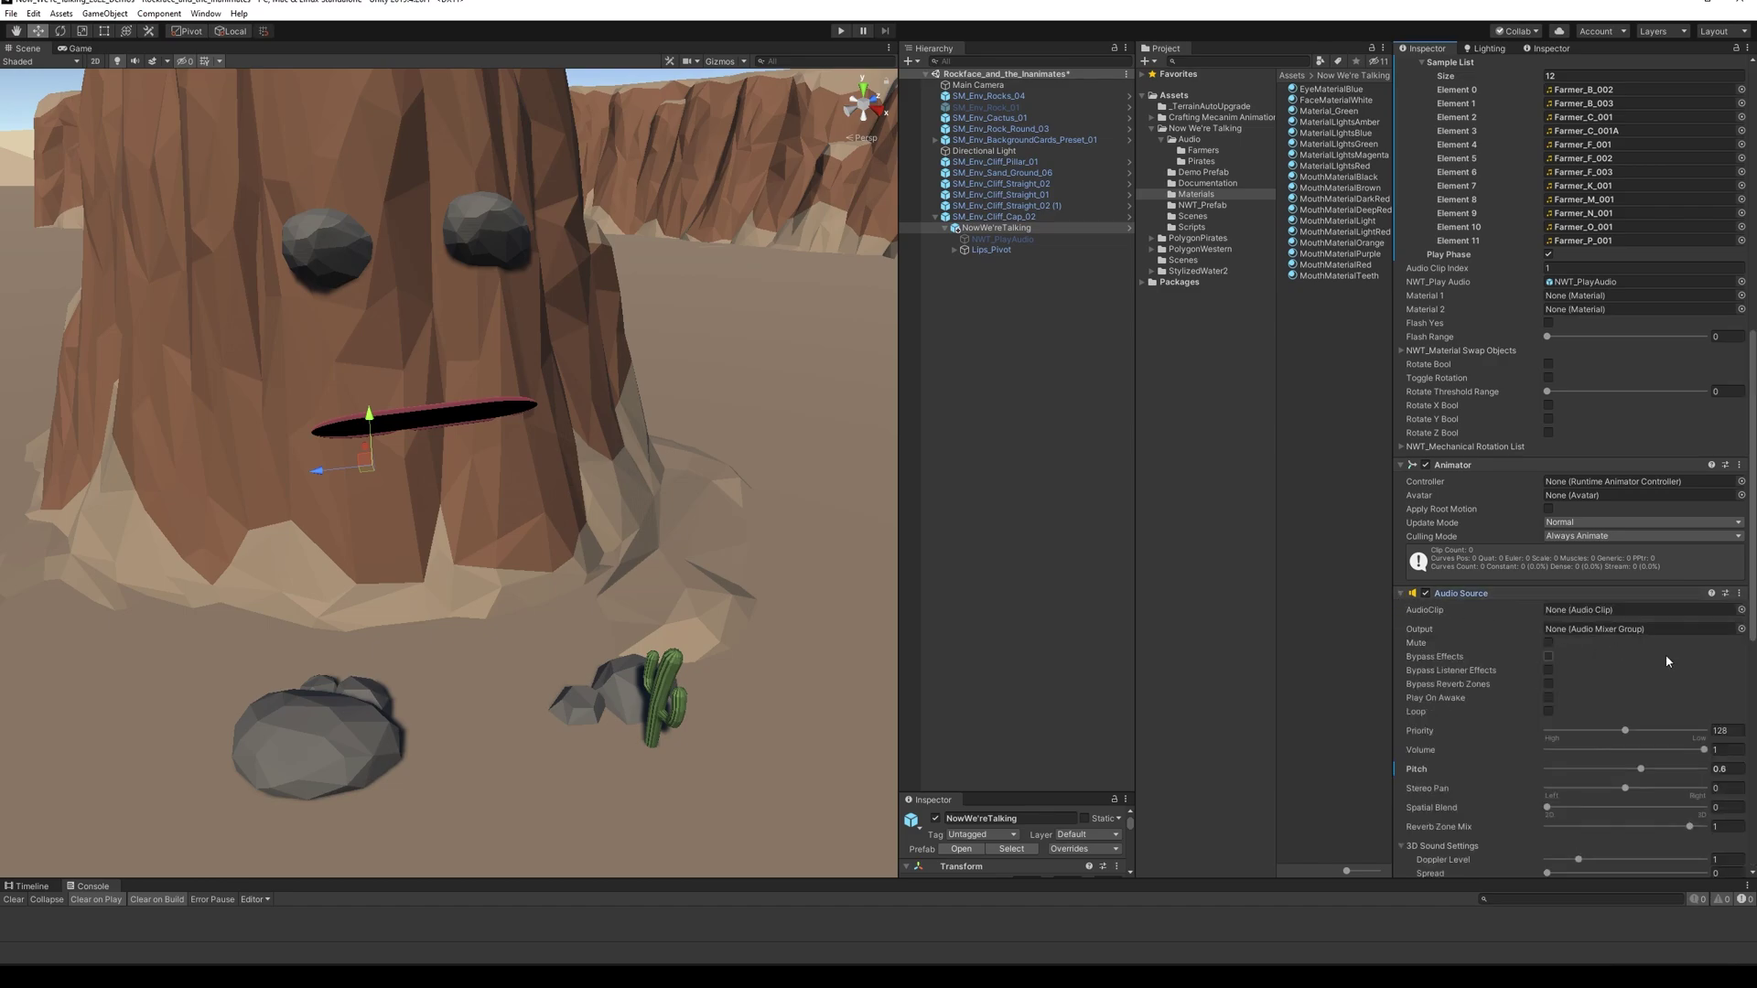
pyautogui.click(1729, 770)
pyautogui.write('1')
pyautogui.click(840, 31)
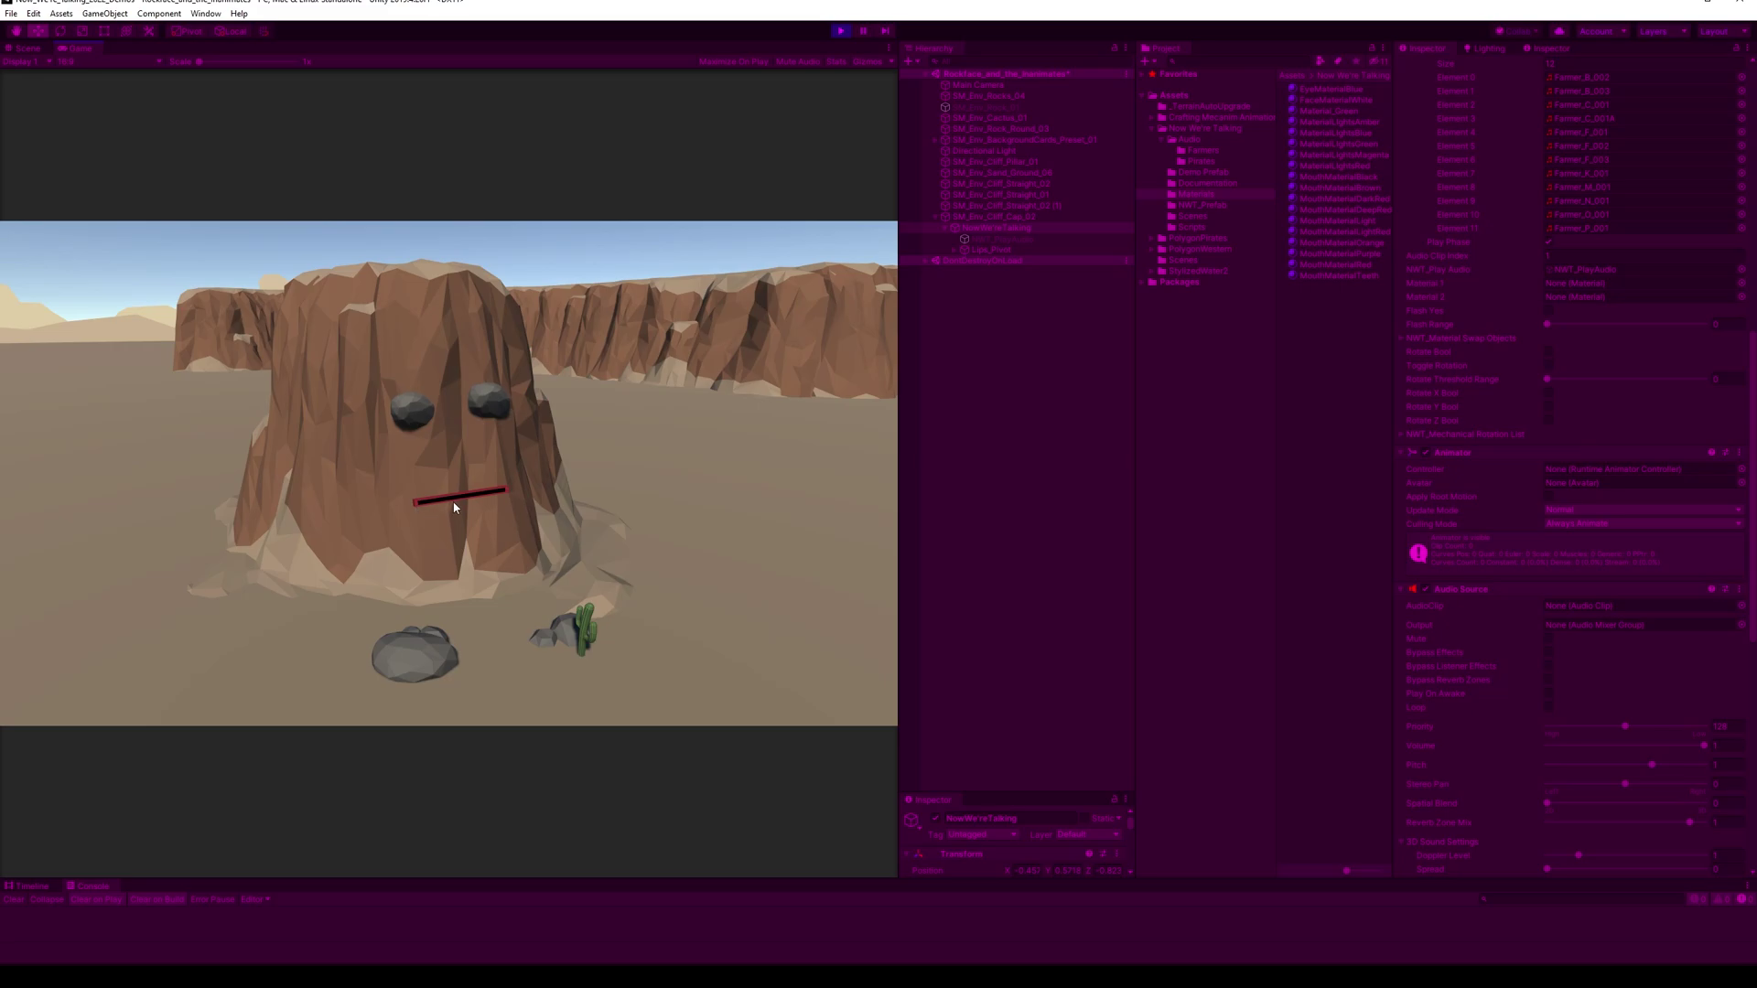
# - Review the rockface001 phase name and its sample list in the NowWe'reTalking script
pyautogui.click(1001, 239)
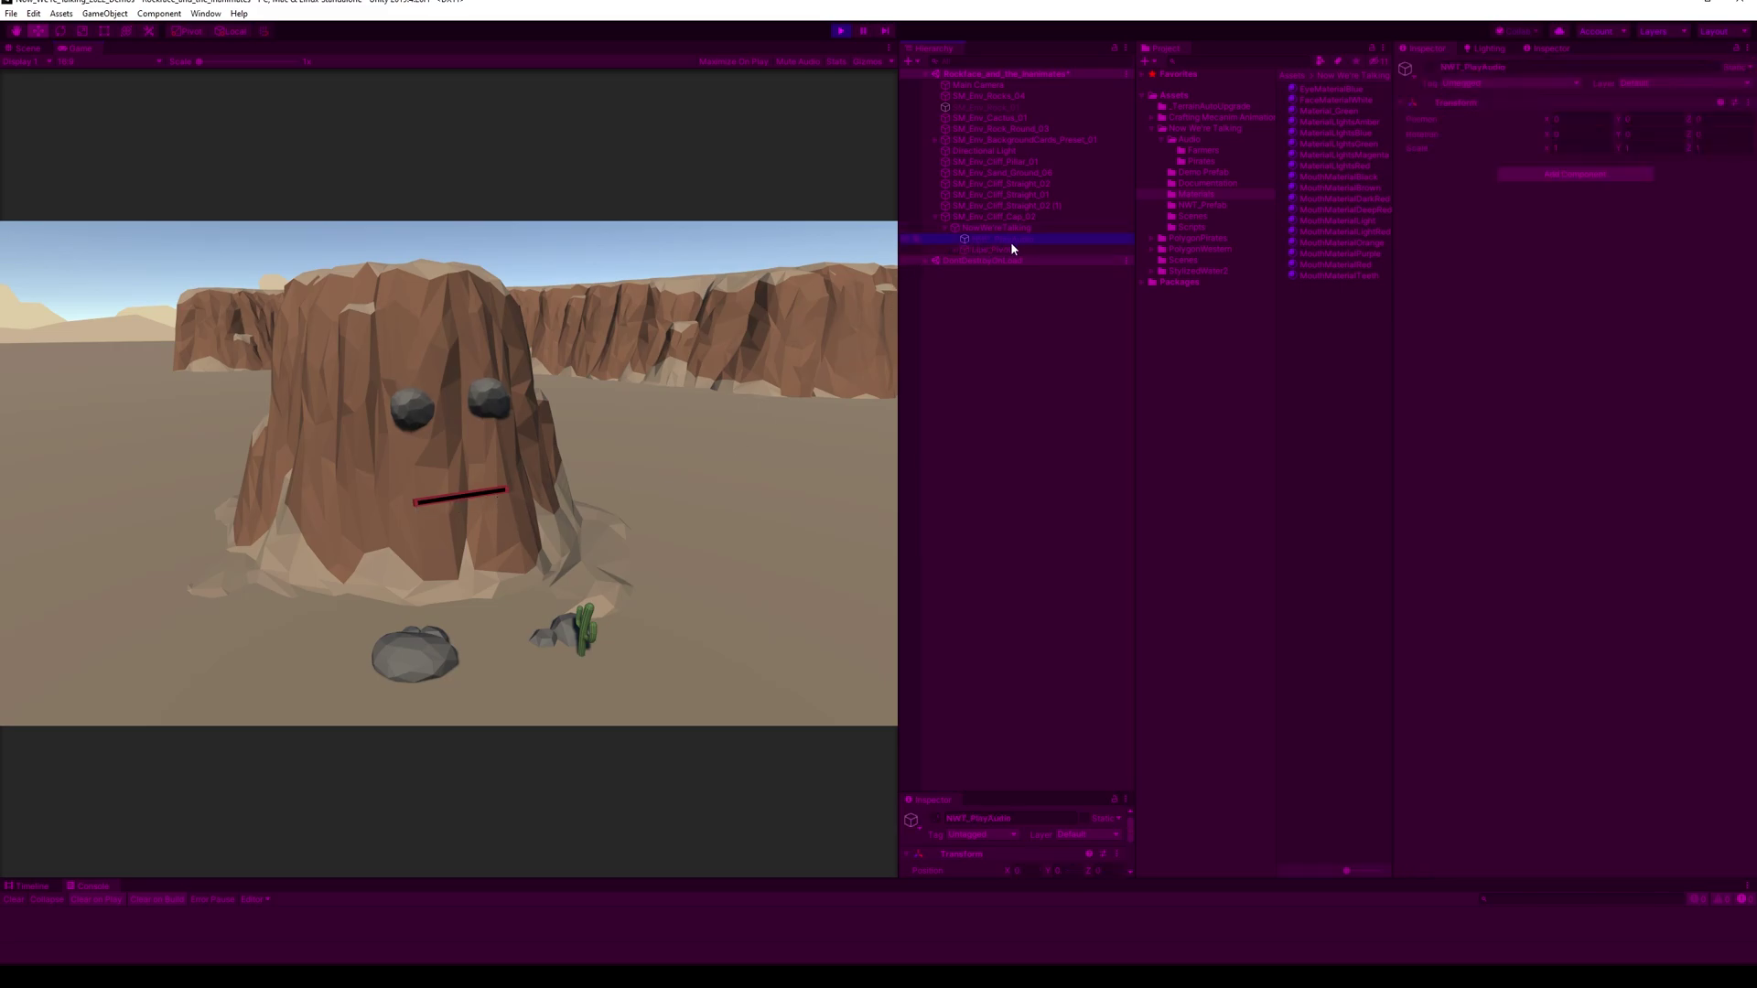
pyautogui.click(1026, 227)
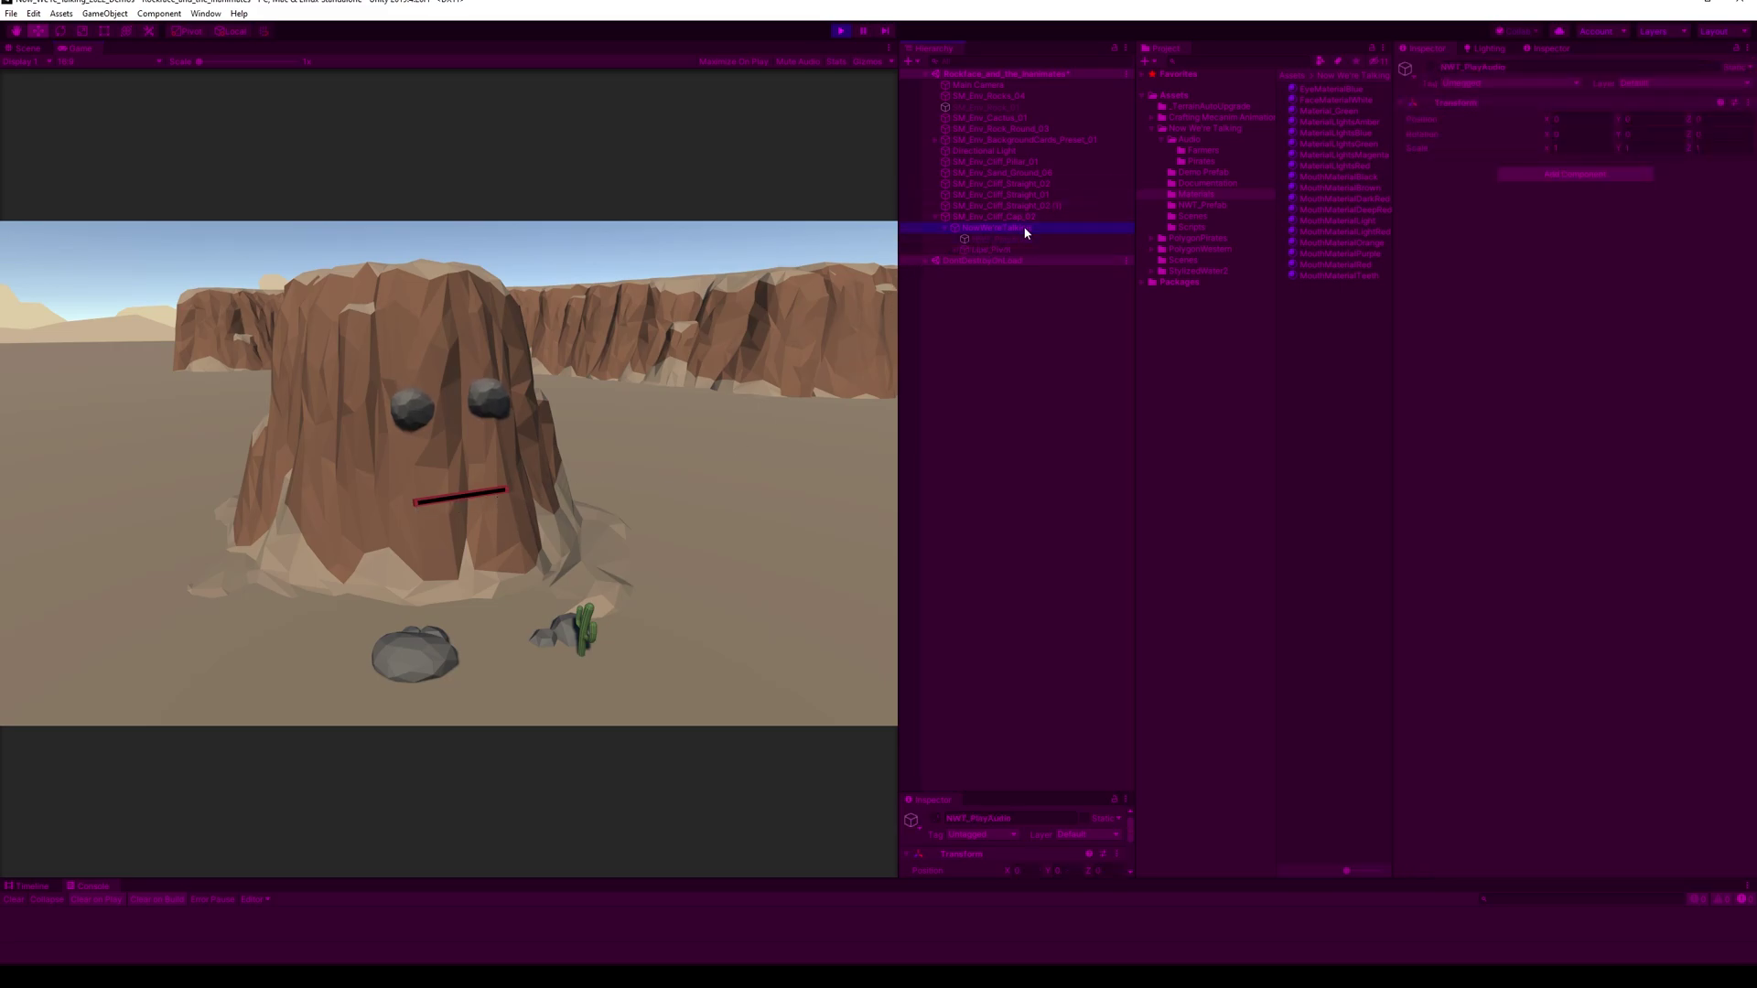
pyautogui.scroll(-5, 1533, 535)
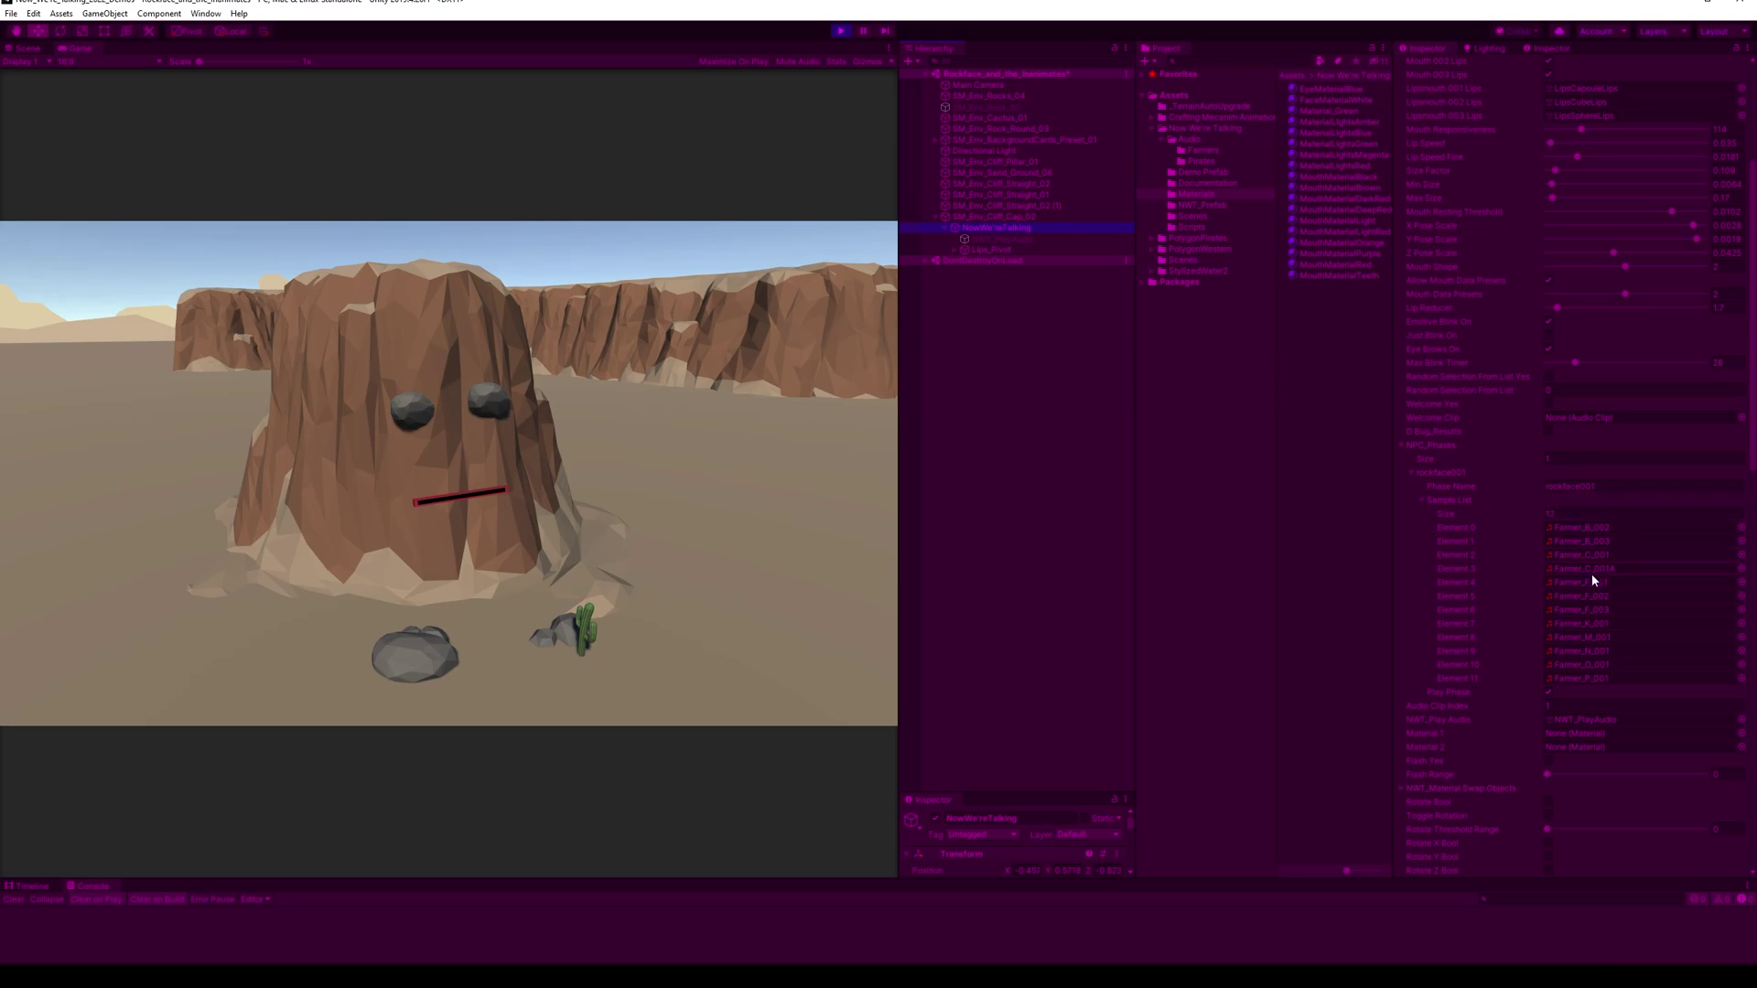
pyautogui.click(1609, 488)
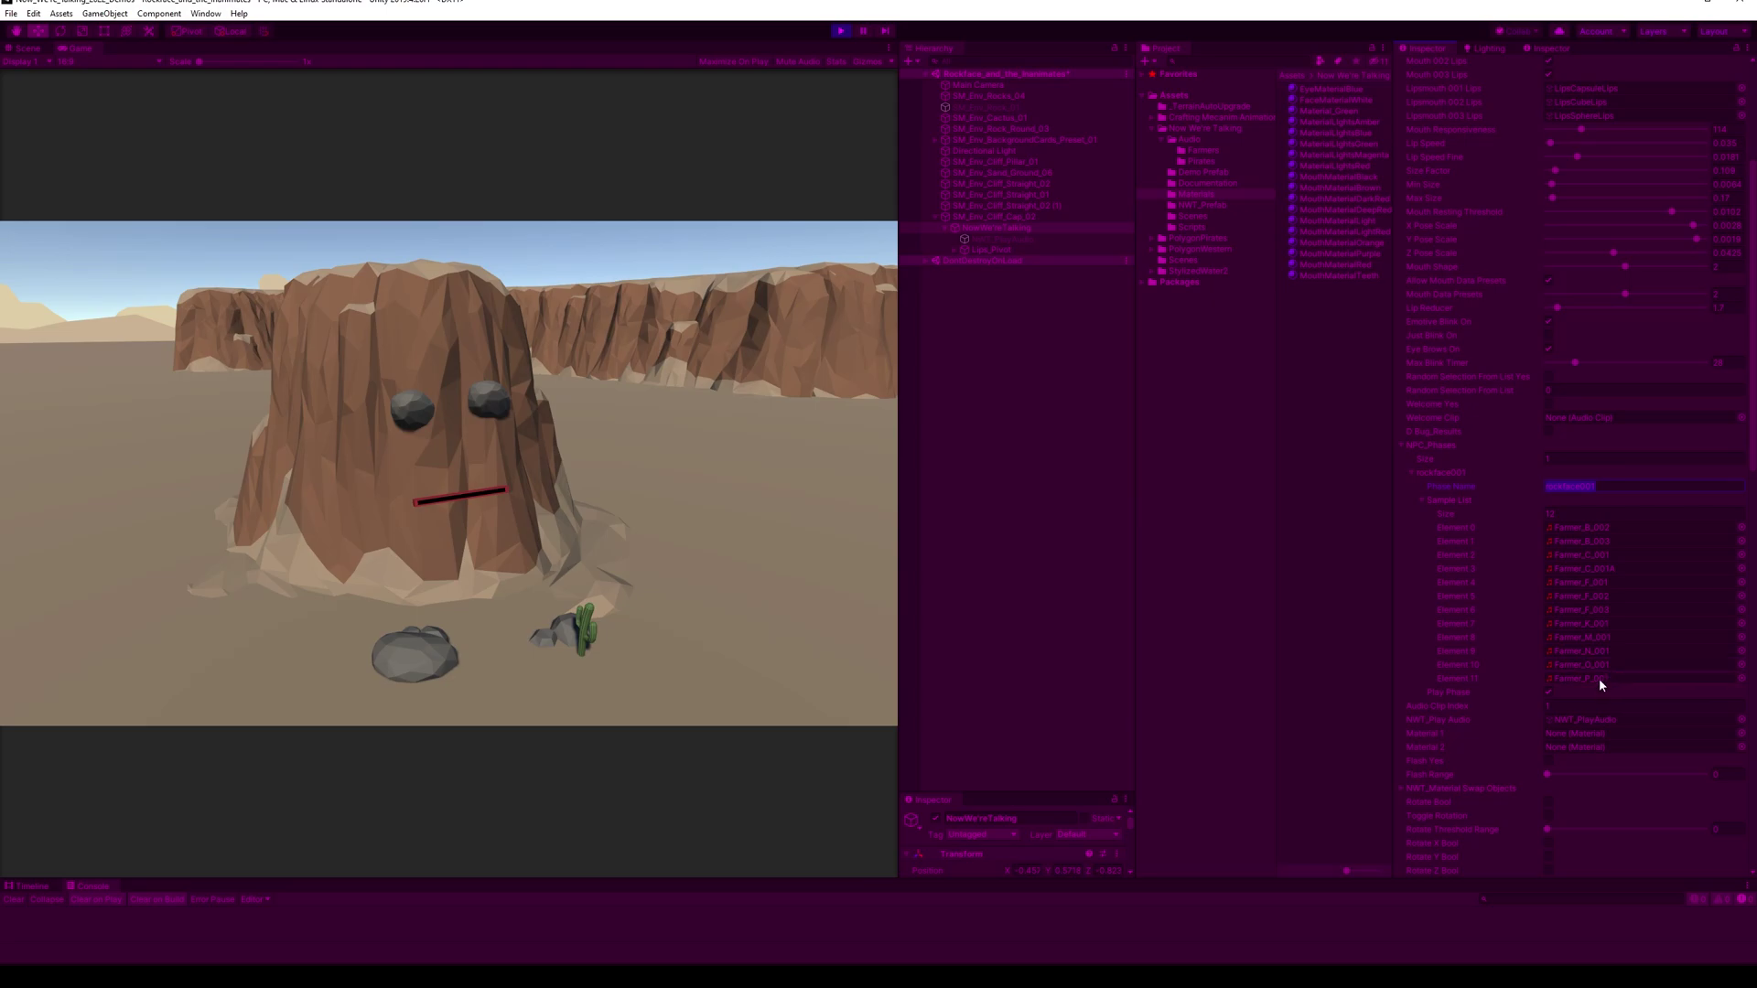
# - Switch the NWT_PlayAudio object on and off repeatedly to make the rock face speak its audio clips
pyautogui.click(1019, 239)
pyautogui.click(1432, 68)
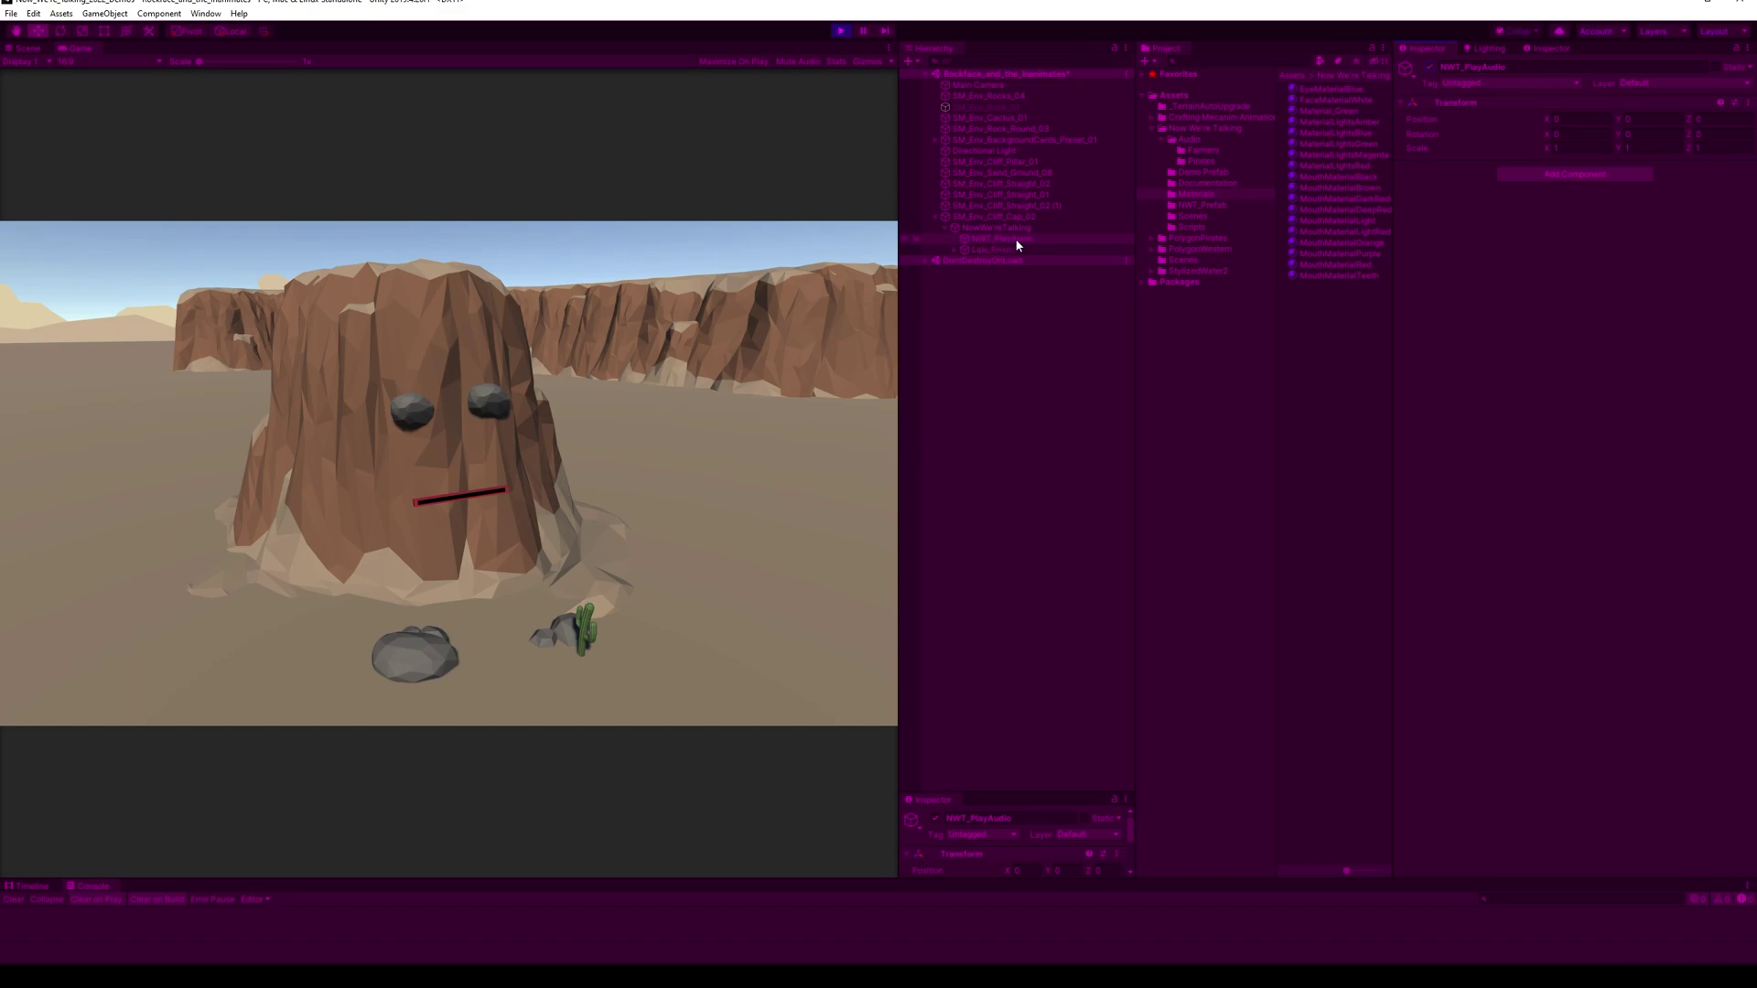
pyautogui.click(1431, 69)
pyautogui.click(1431, 69)
pyautogui.click(1432, 73)
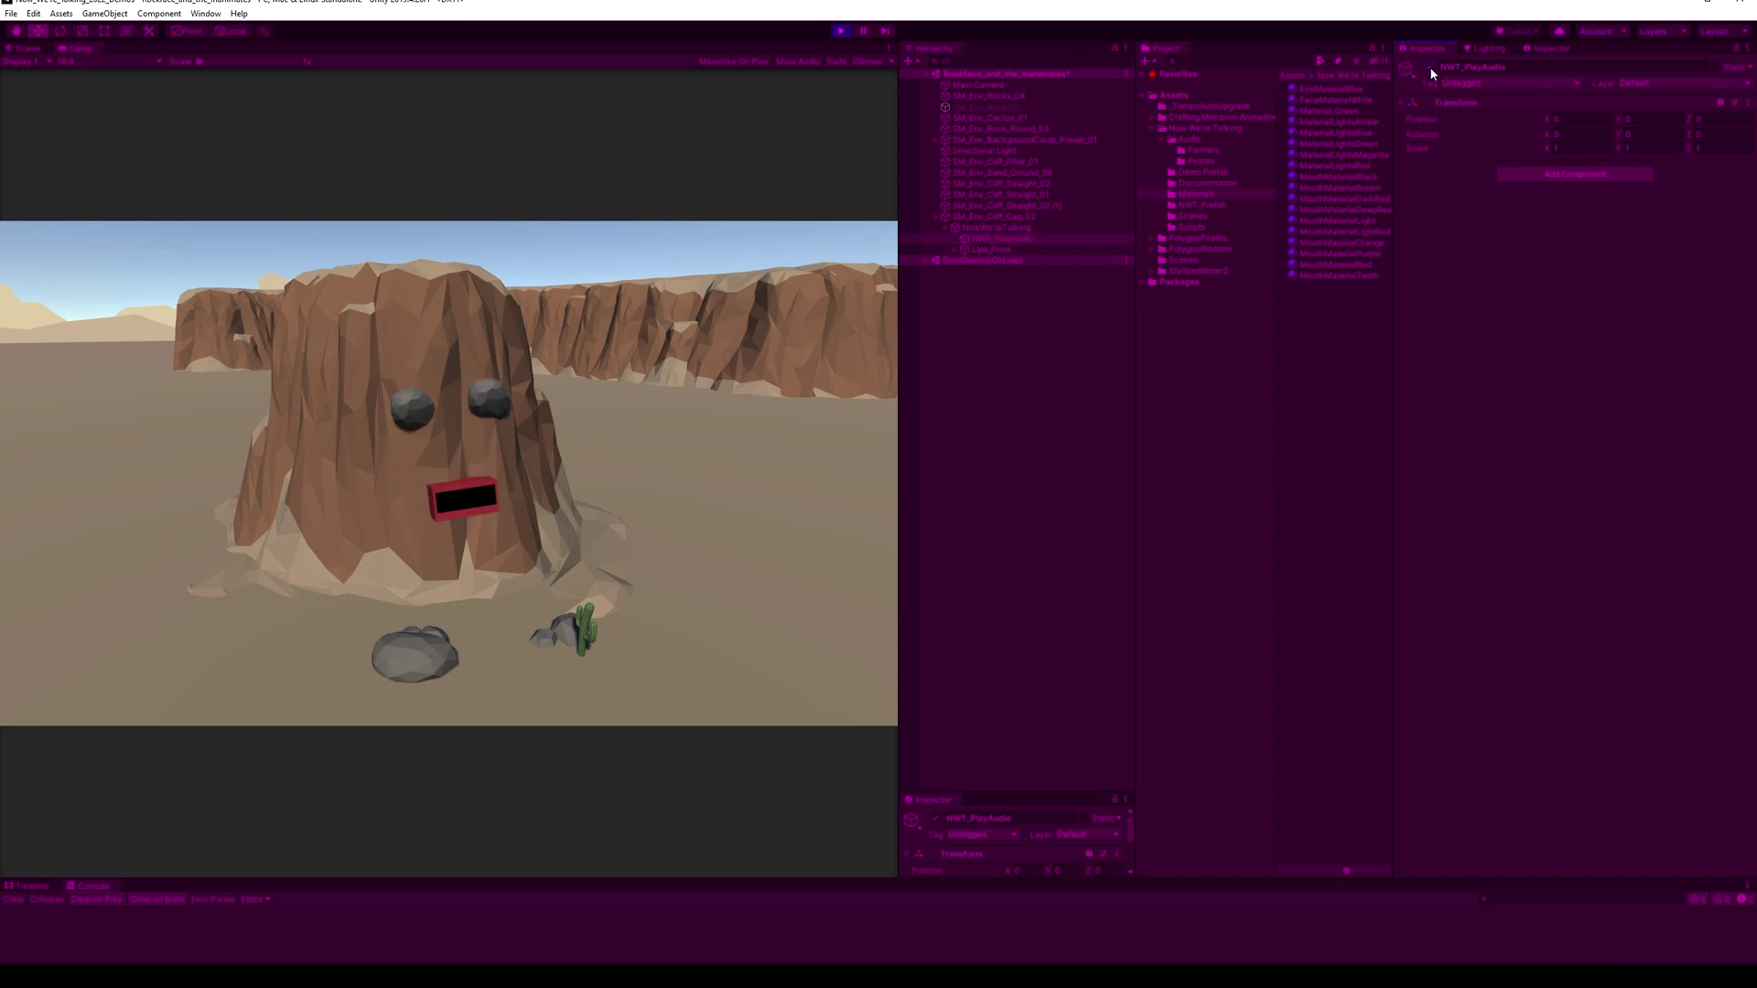
# - Check the Audio Clip Index of NowWe'reTalking, and go back to the NWT_PlayAudio object
pyautogui.click(1039, 227)
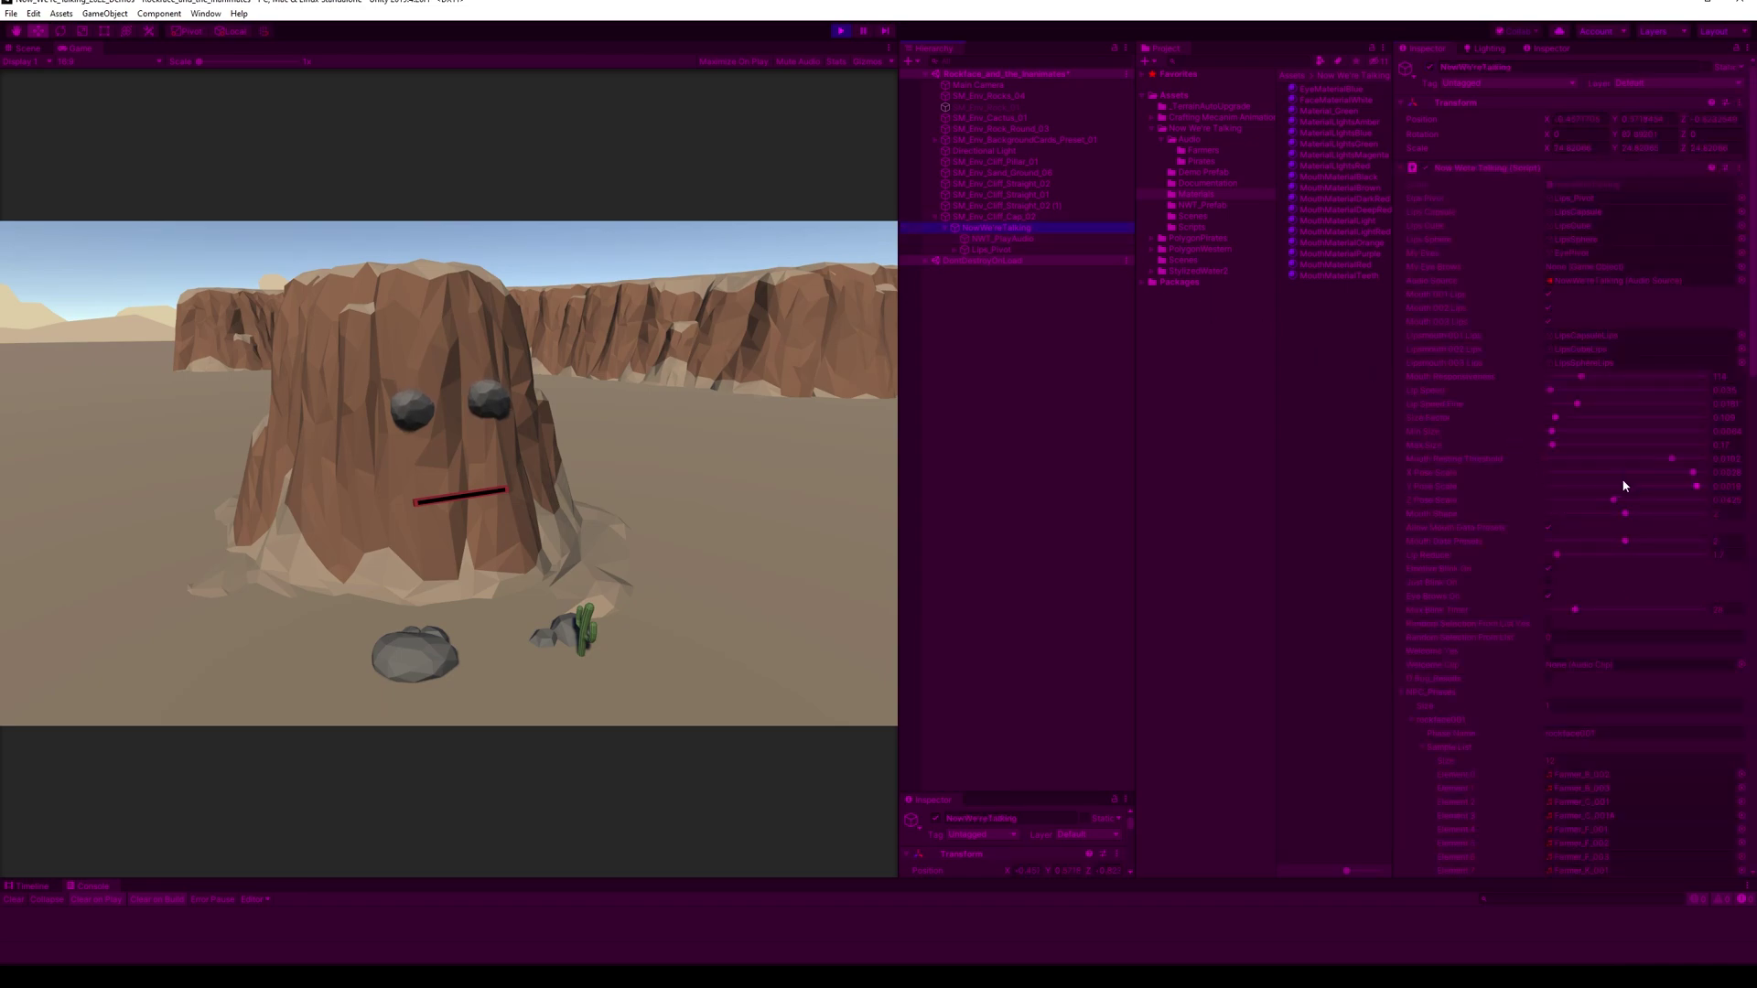
pyautogui.scroll(-5, 1628, 492)
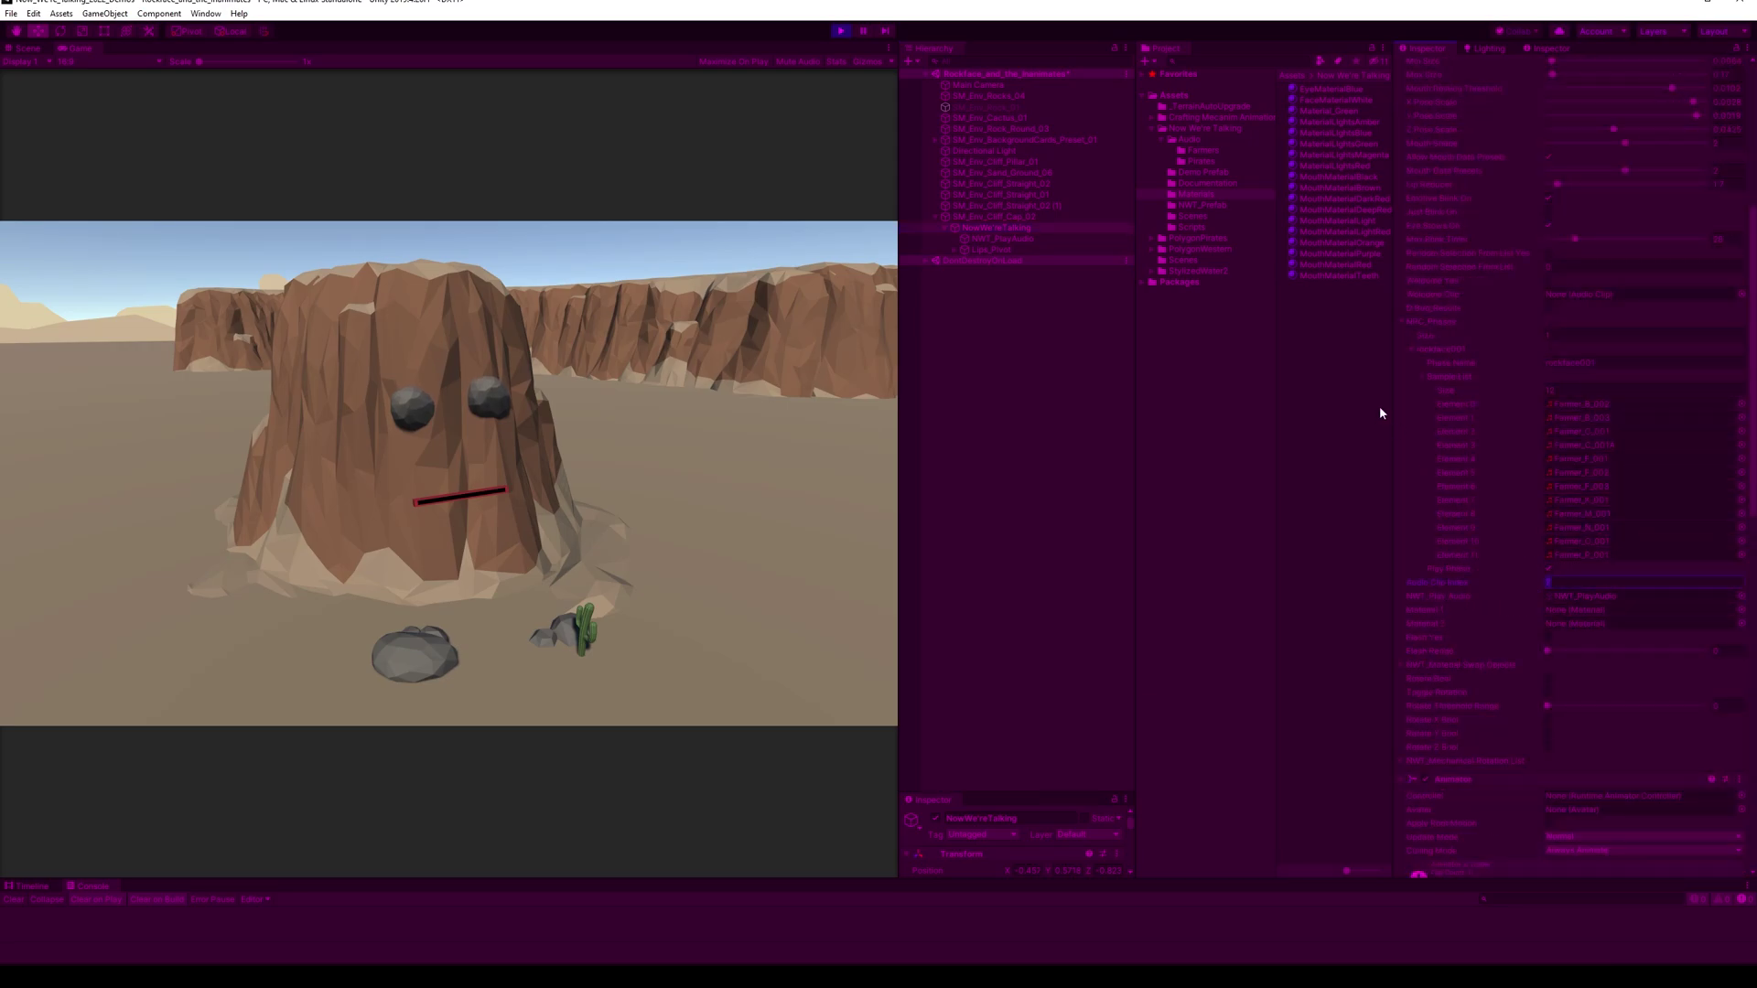
pyautogui.click(1034, 237)
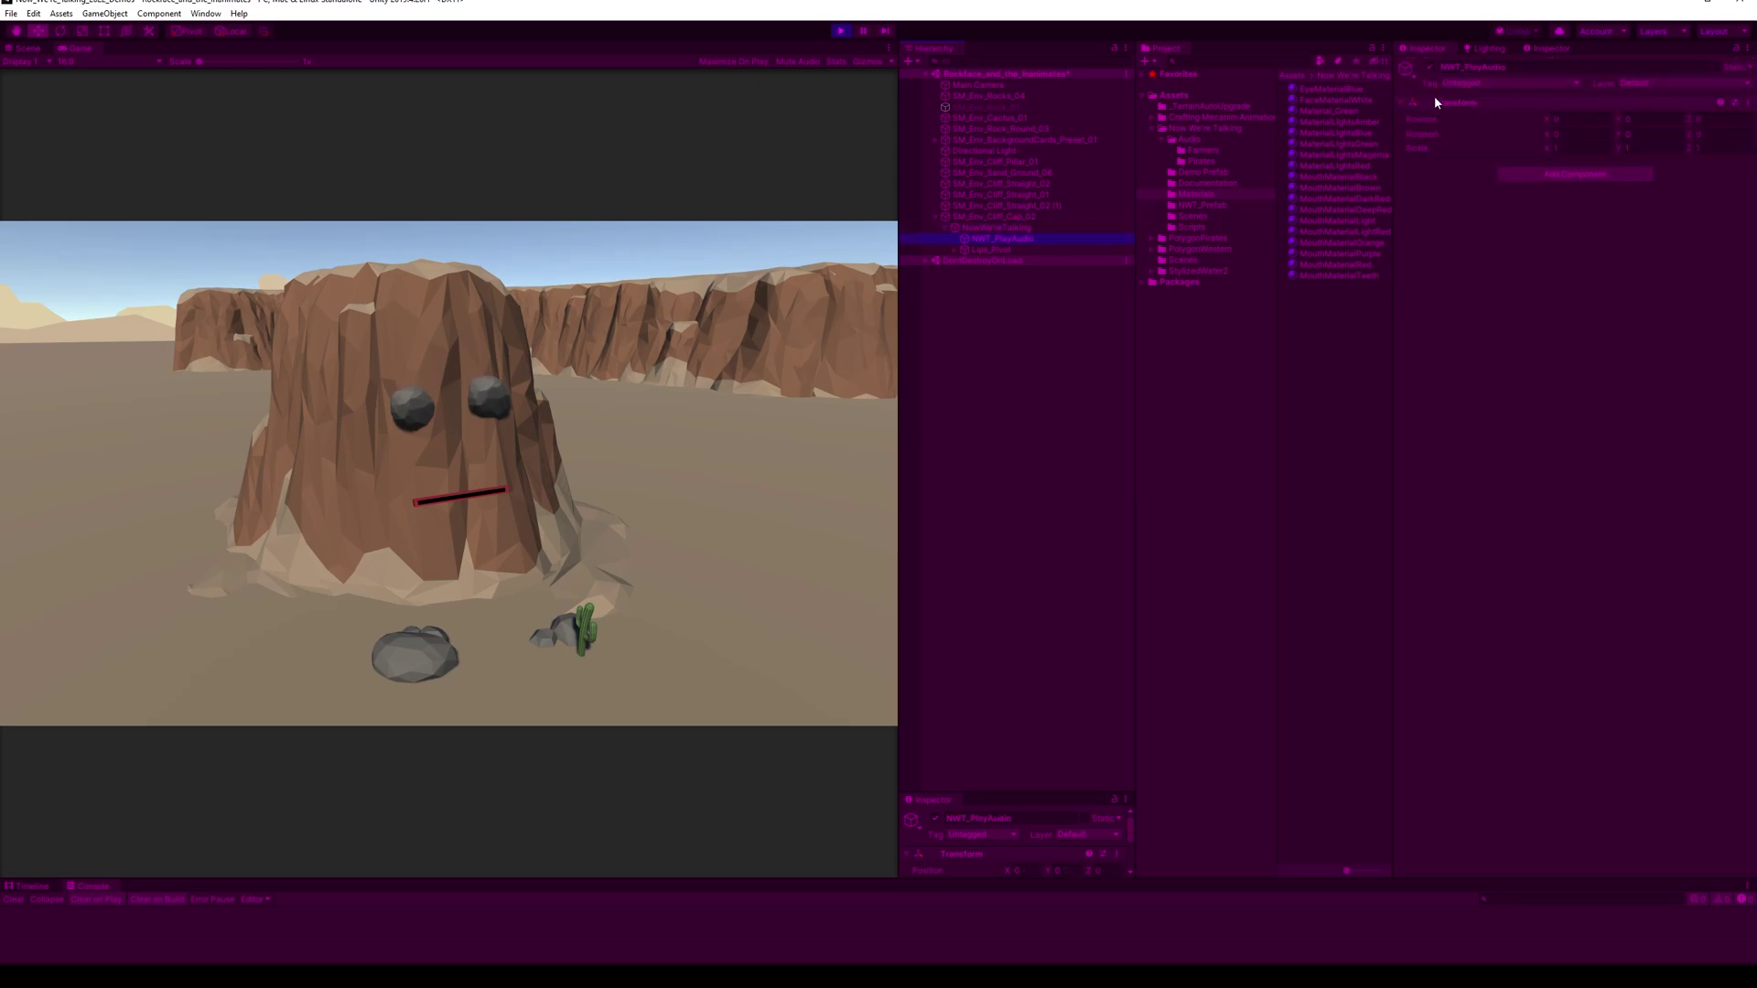
# - Lock the main Inspector on NowWe'reTalking at its sample list and enlarge the second Inspector to show NWT_PlayAudio
pyautogui.click(1043, 227)
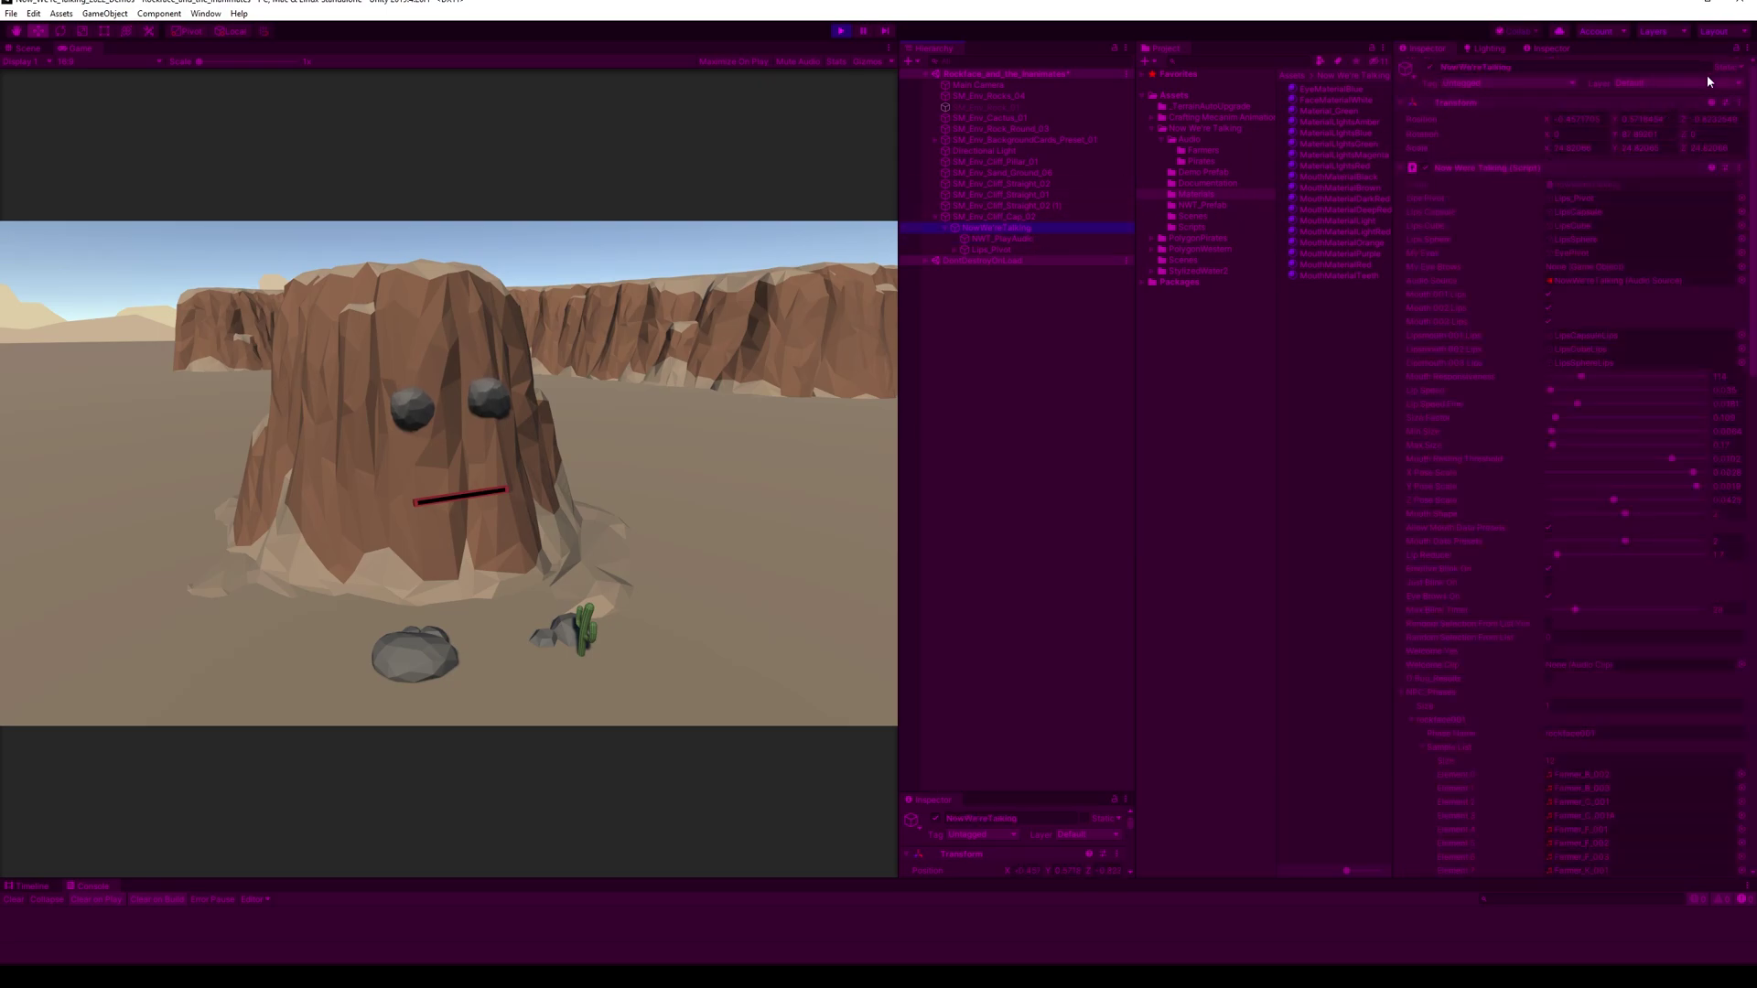
pyautogui.click(1640, 301)
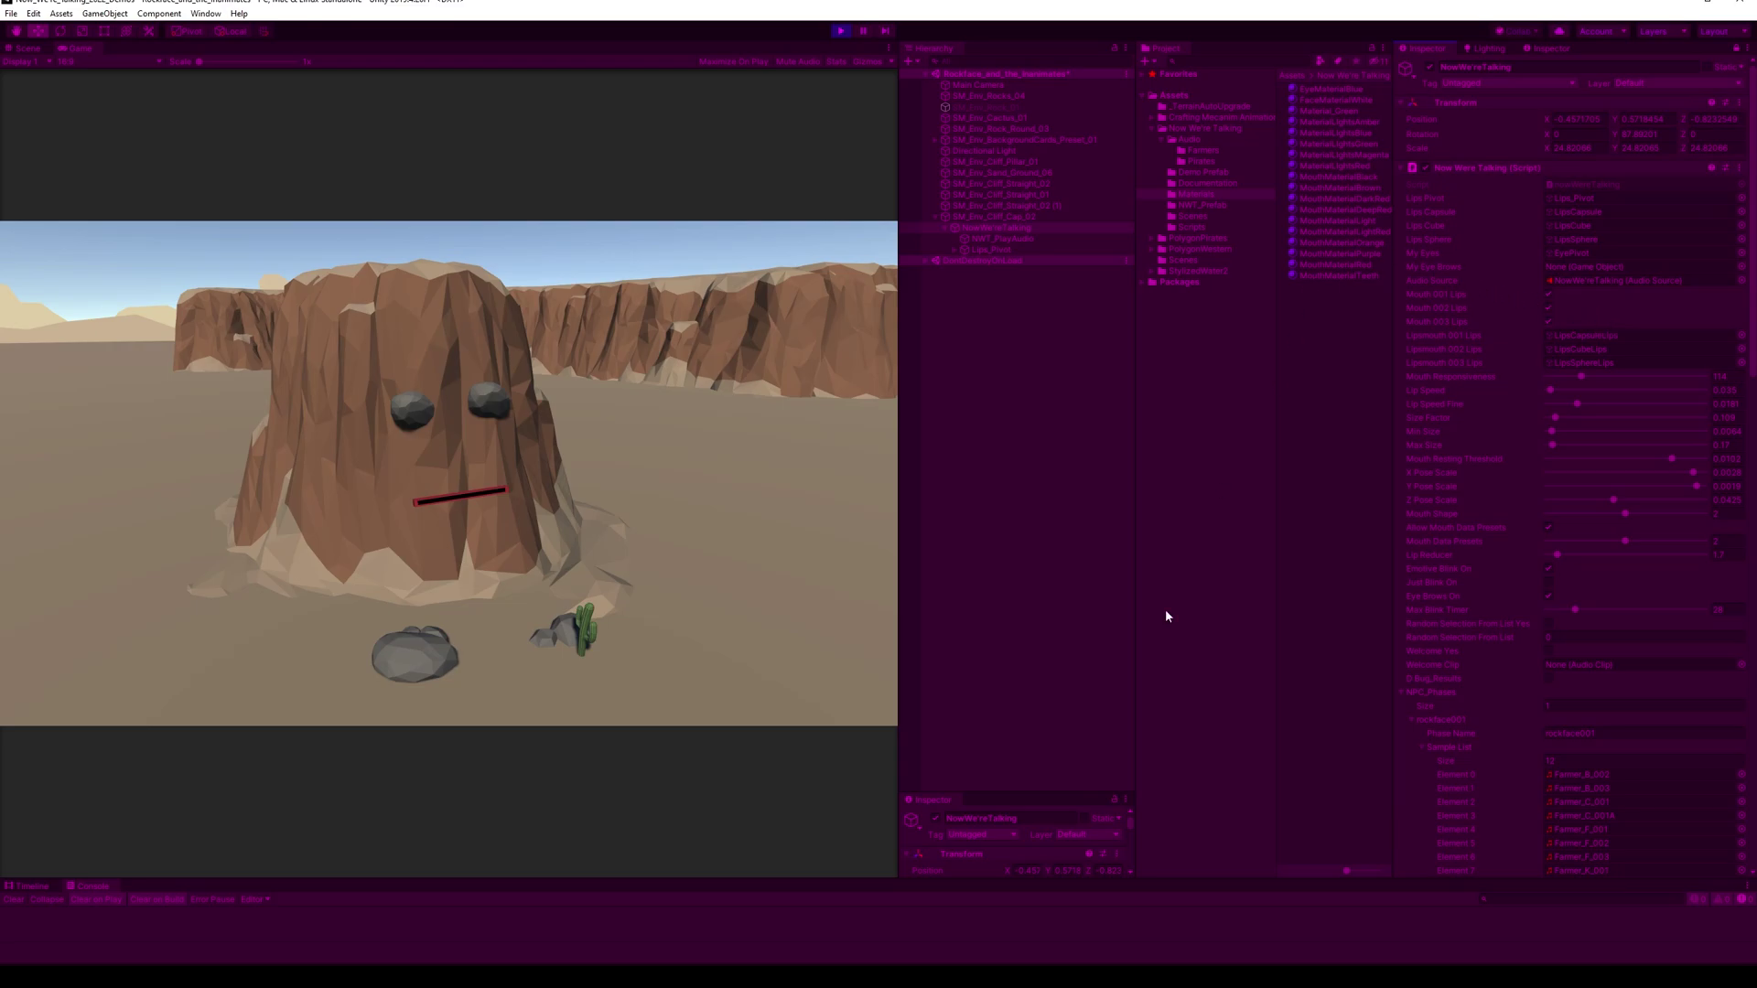
pyautogui.moveTo(1012, 792); pyautogui.dragTo(1067, 481)
pyautogui.click(1007, 239)
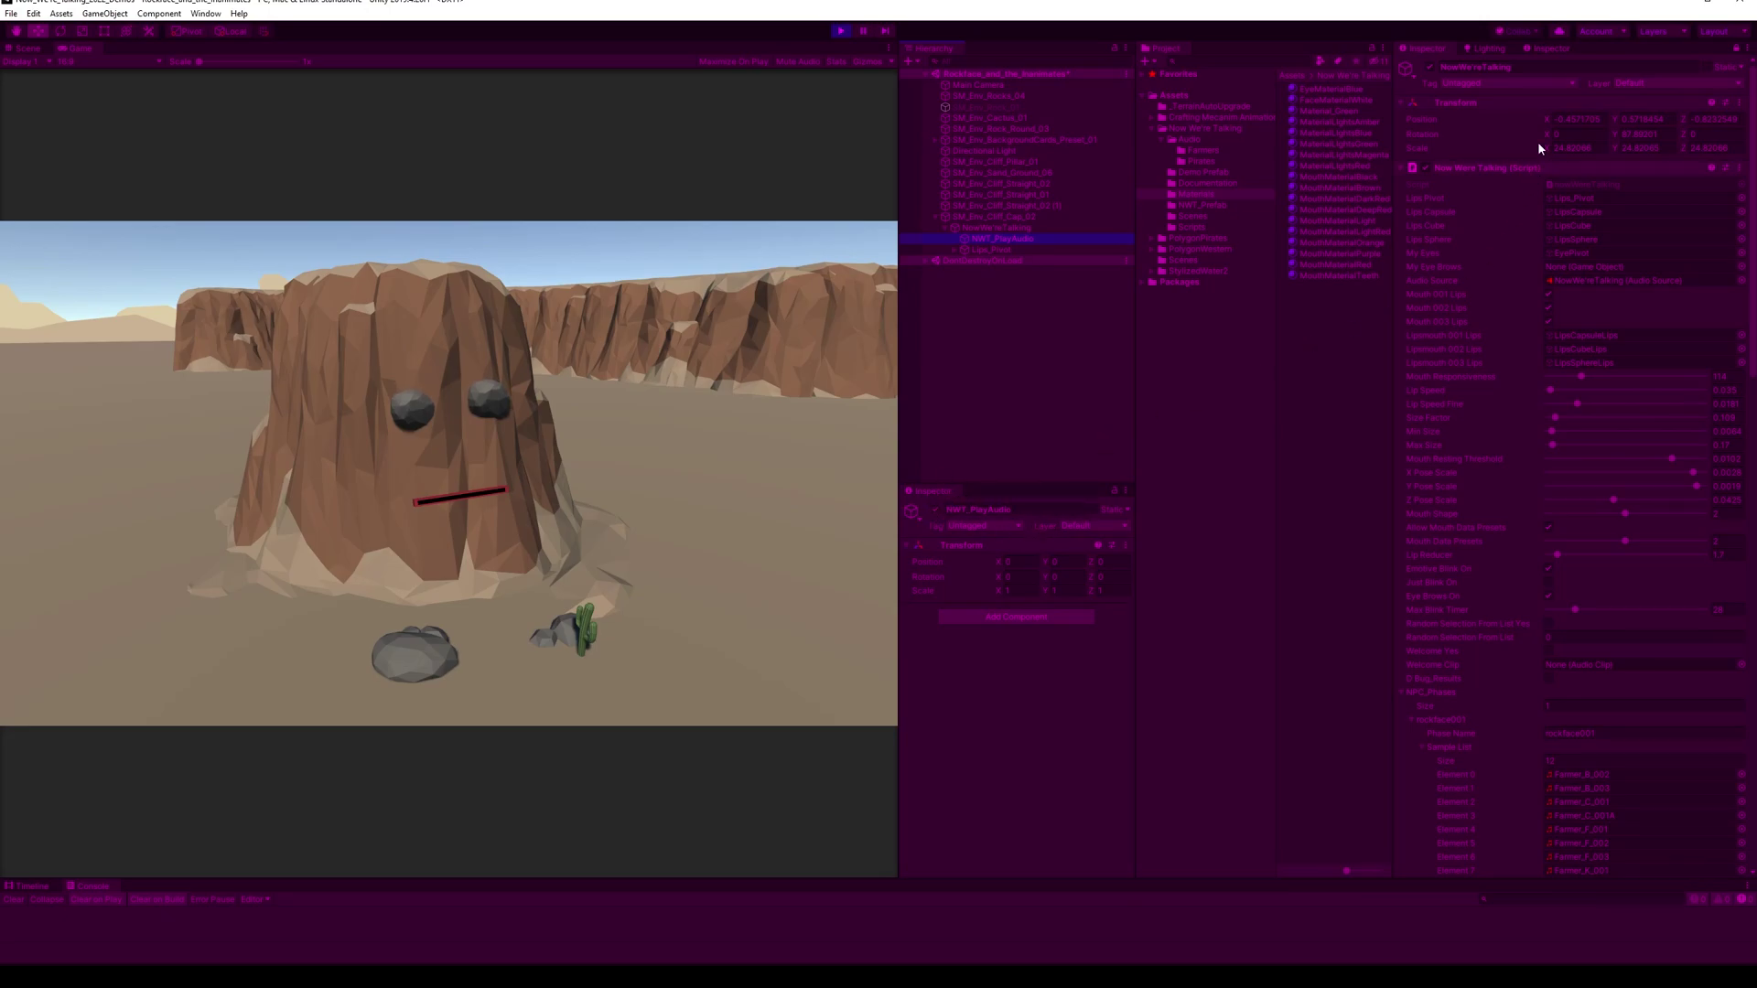
pyautogui.scroll(-8, 1626, 687)
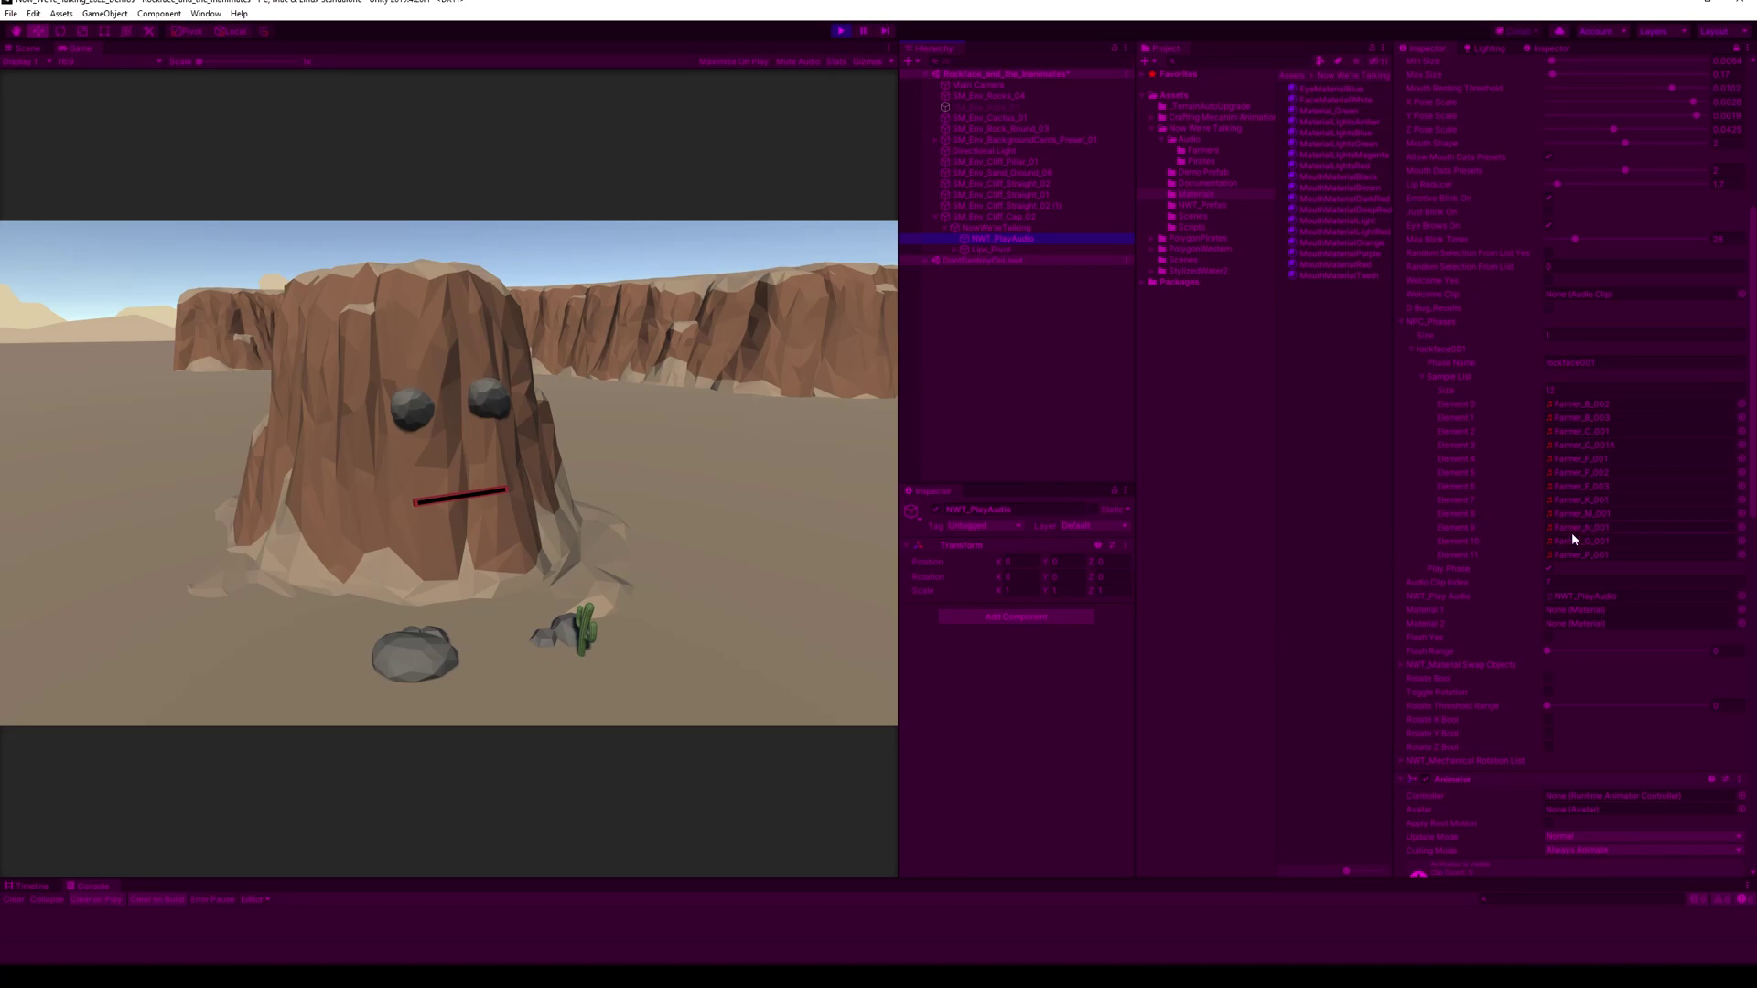
# - Toggle NWT_PlayAudio's active state several times to advance through the sample list while watching the Audio Clip Index
pyautogui.click(937, 508)
pyautogui.click(936, 508)
pyautogui.click(936, 509)
pyautogui.click(936, 509)
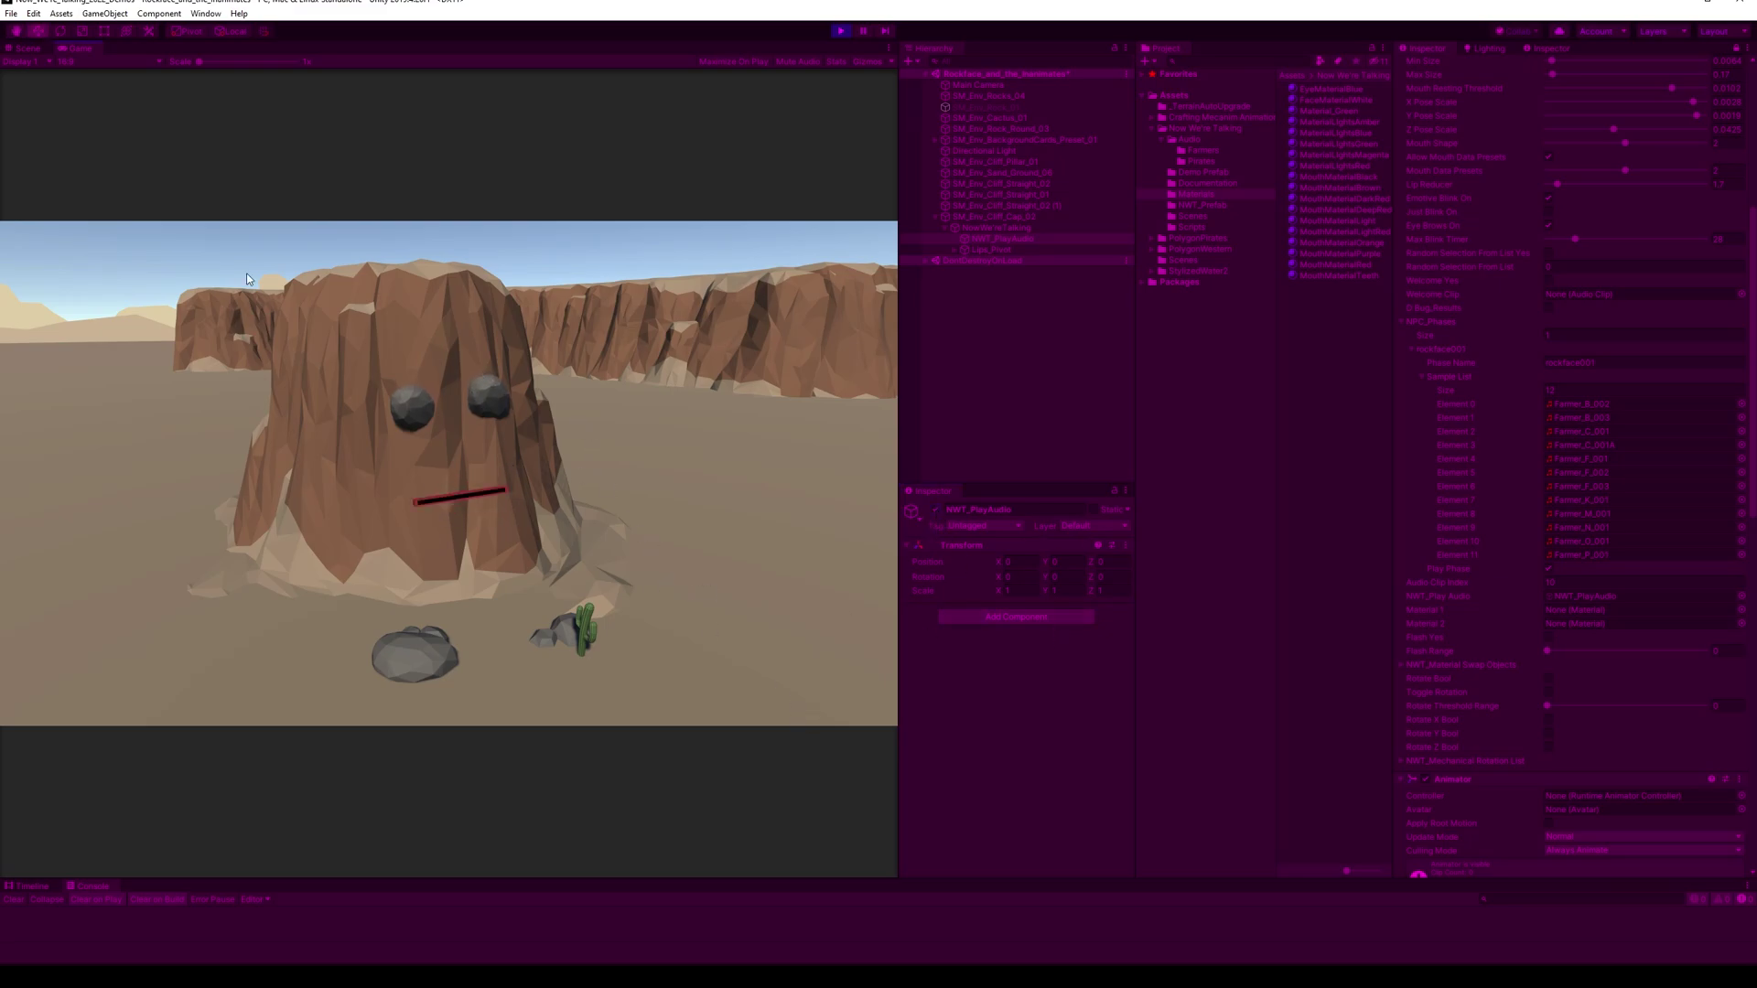
# - View the running rock face in the Scene view, both close up and from a wider angle
pyautogui.click(27, 48)
pyautogui.scroll(6, 650, 485)
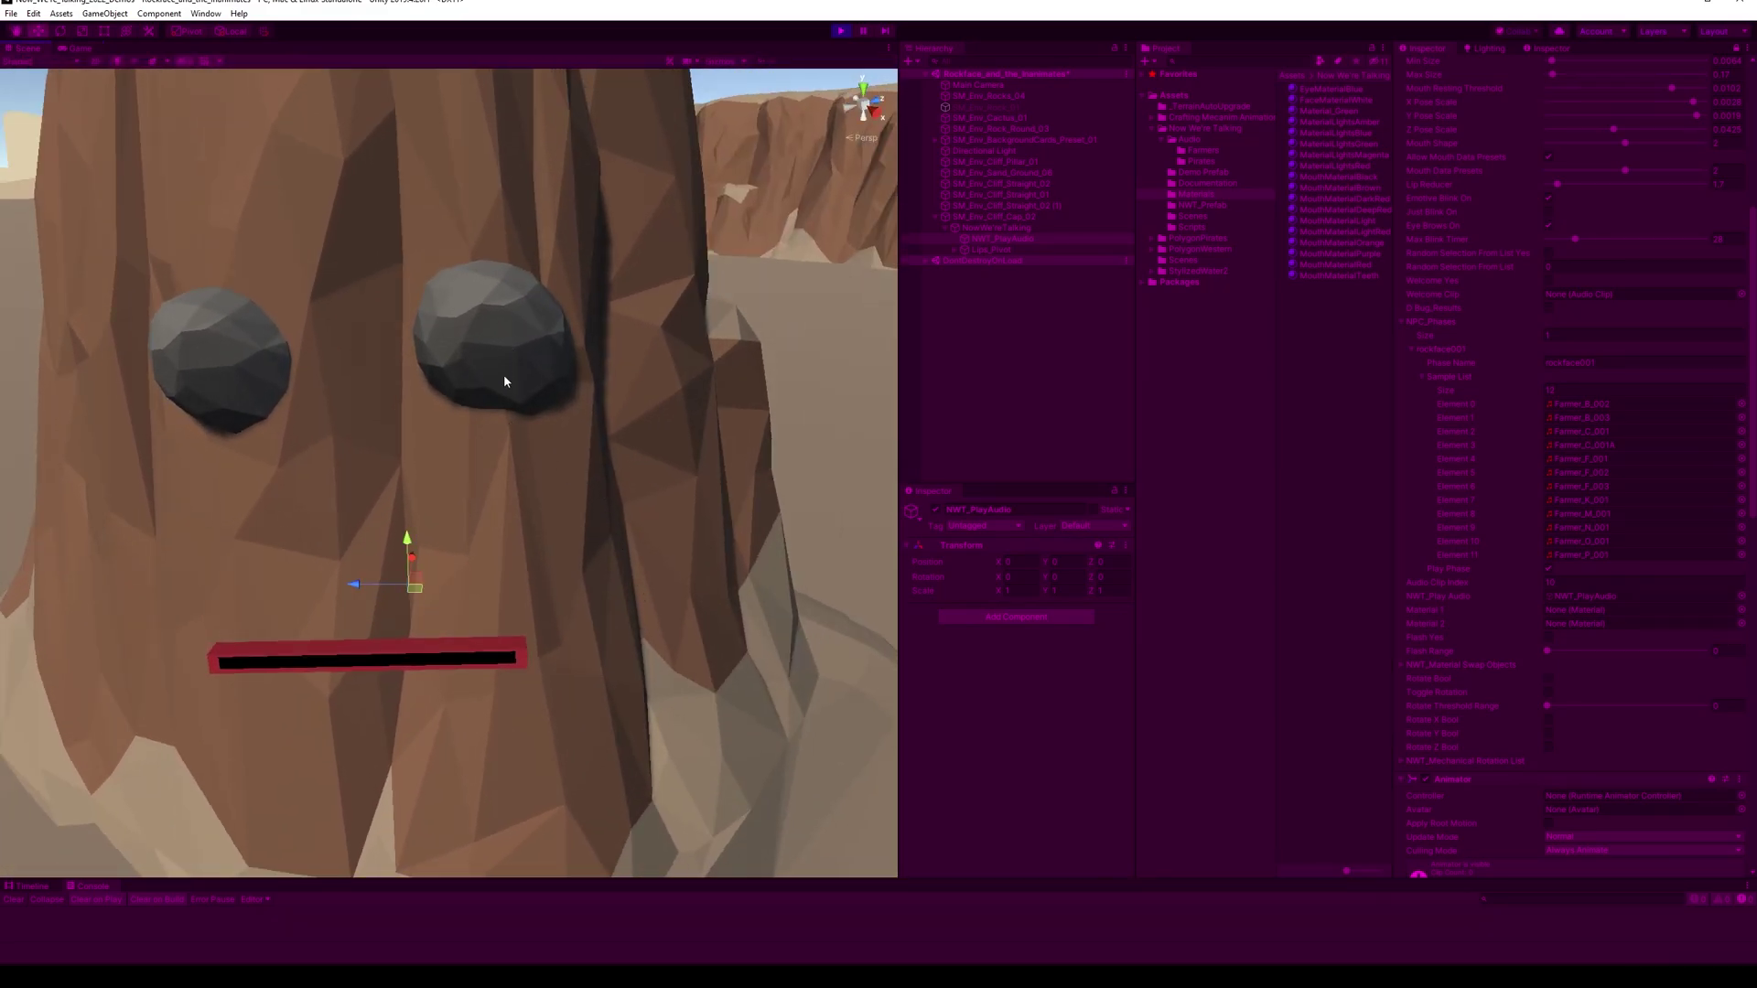
pyautogui.scroll(-8, 543, 325)
pyautogui.keyDown('alt'); pyautogui.moveTo(543, 325); pyautogui.dragTo(761, 420); pyautogui.keyUp('alt')
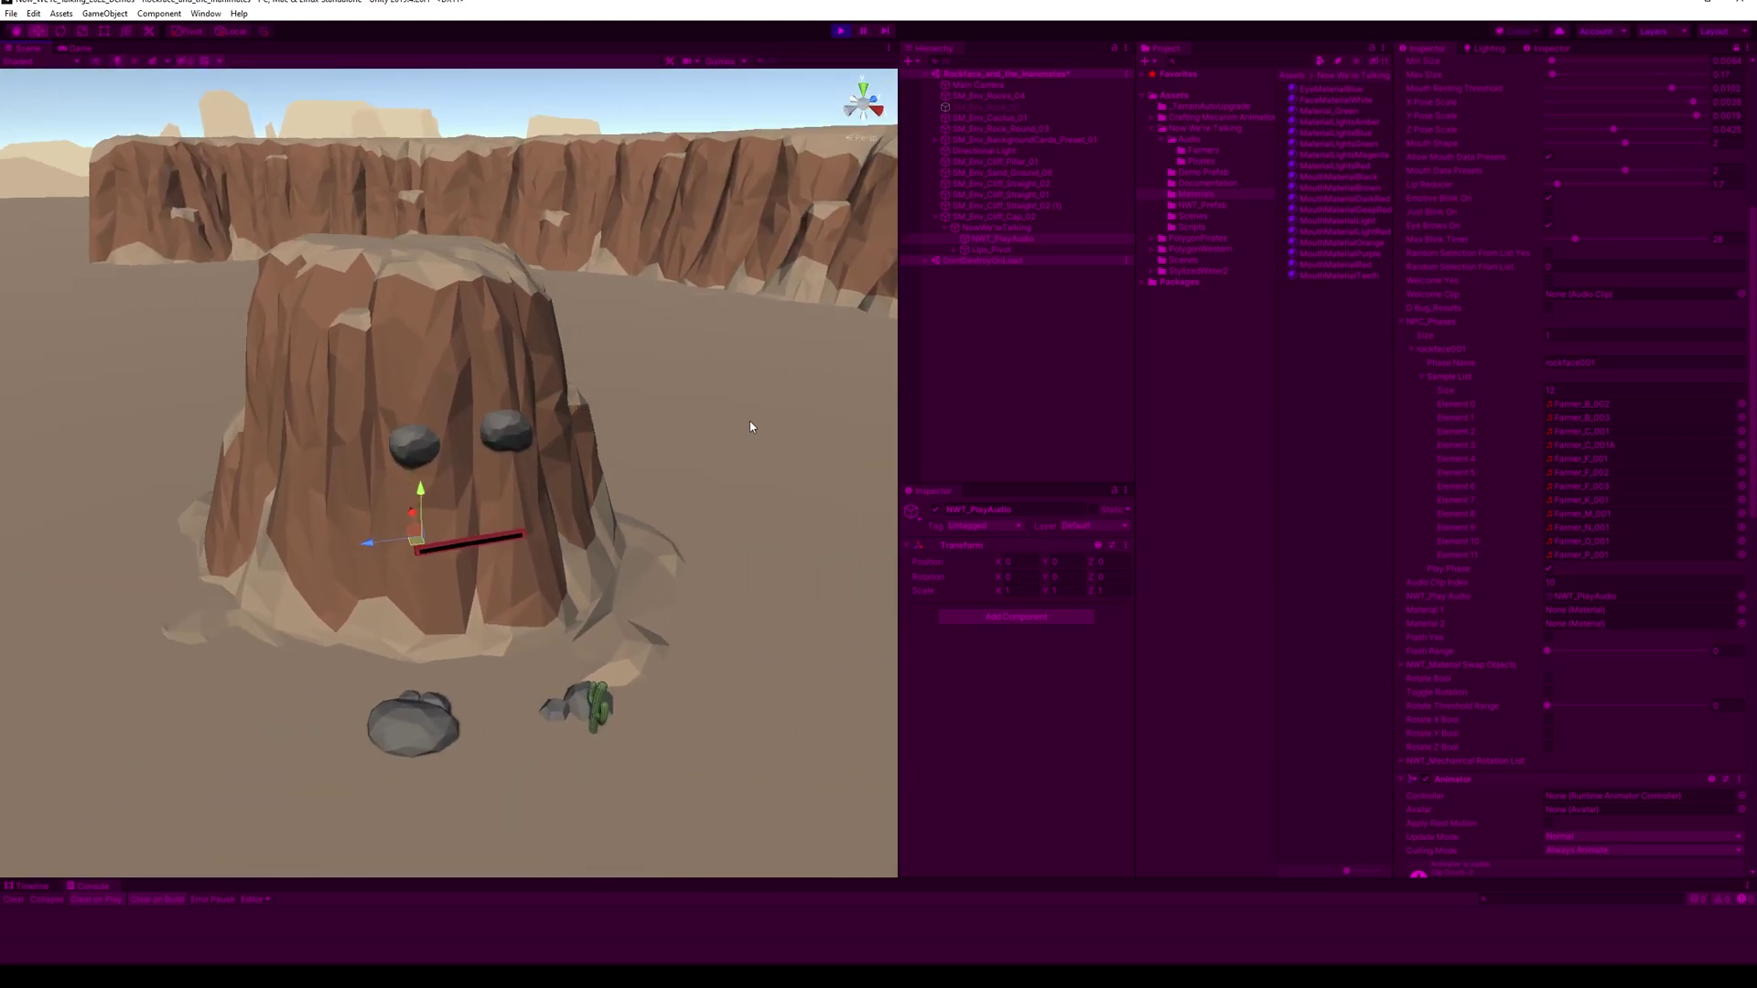
# - Lower the Audio Source pitch of NowWe'reTalking in the second Inspector while Play mode is running
pyautogui.click(1016, 227)
pyautogui.scroll(-10, 1067, 723)
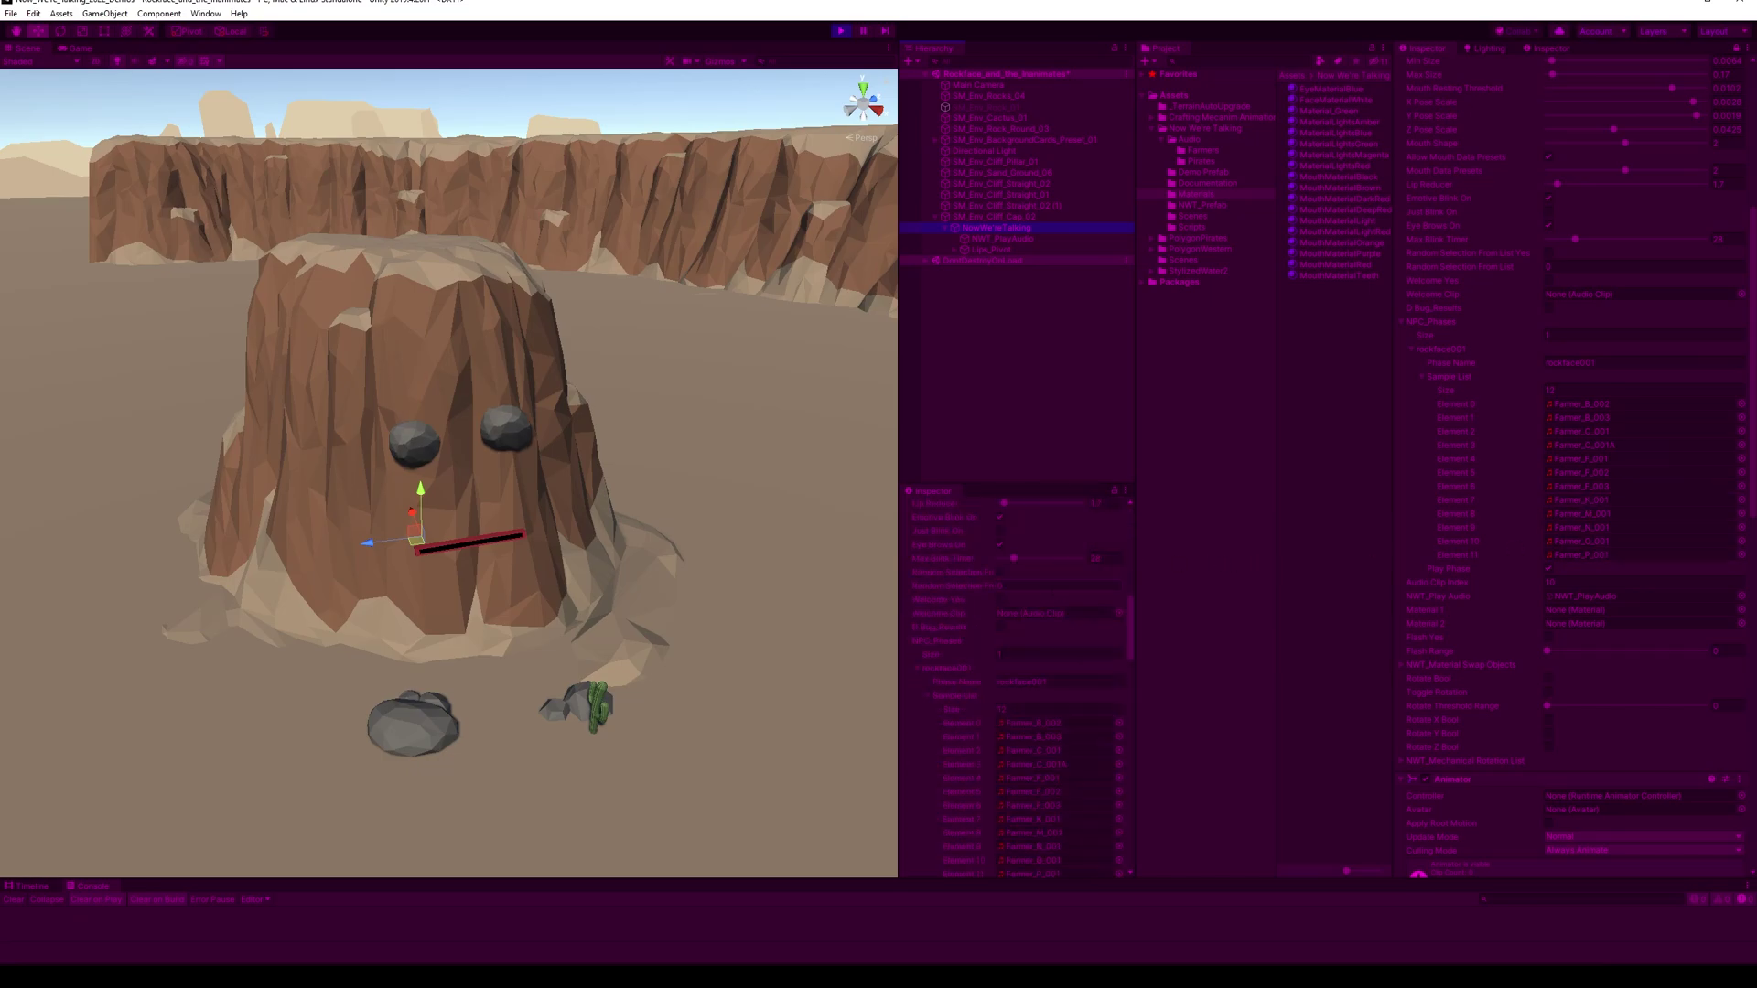
pyautogui.scroll(-5, 1067, 727)
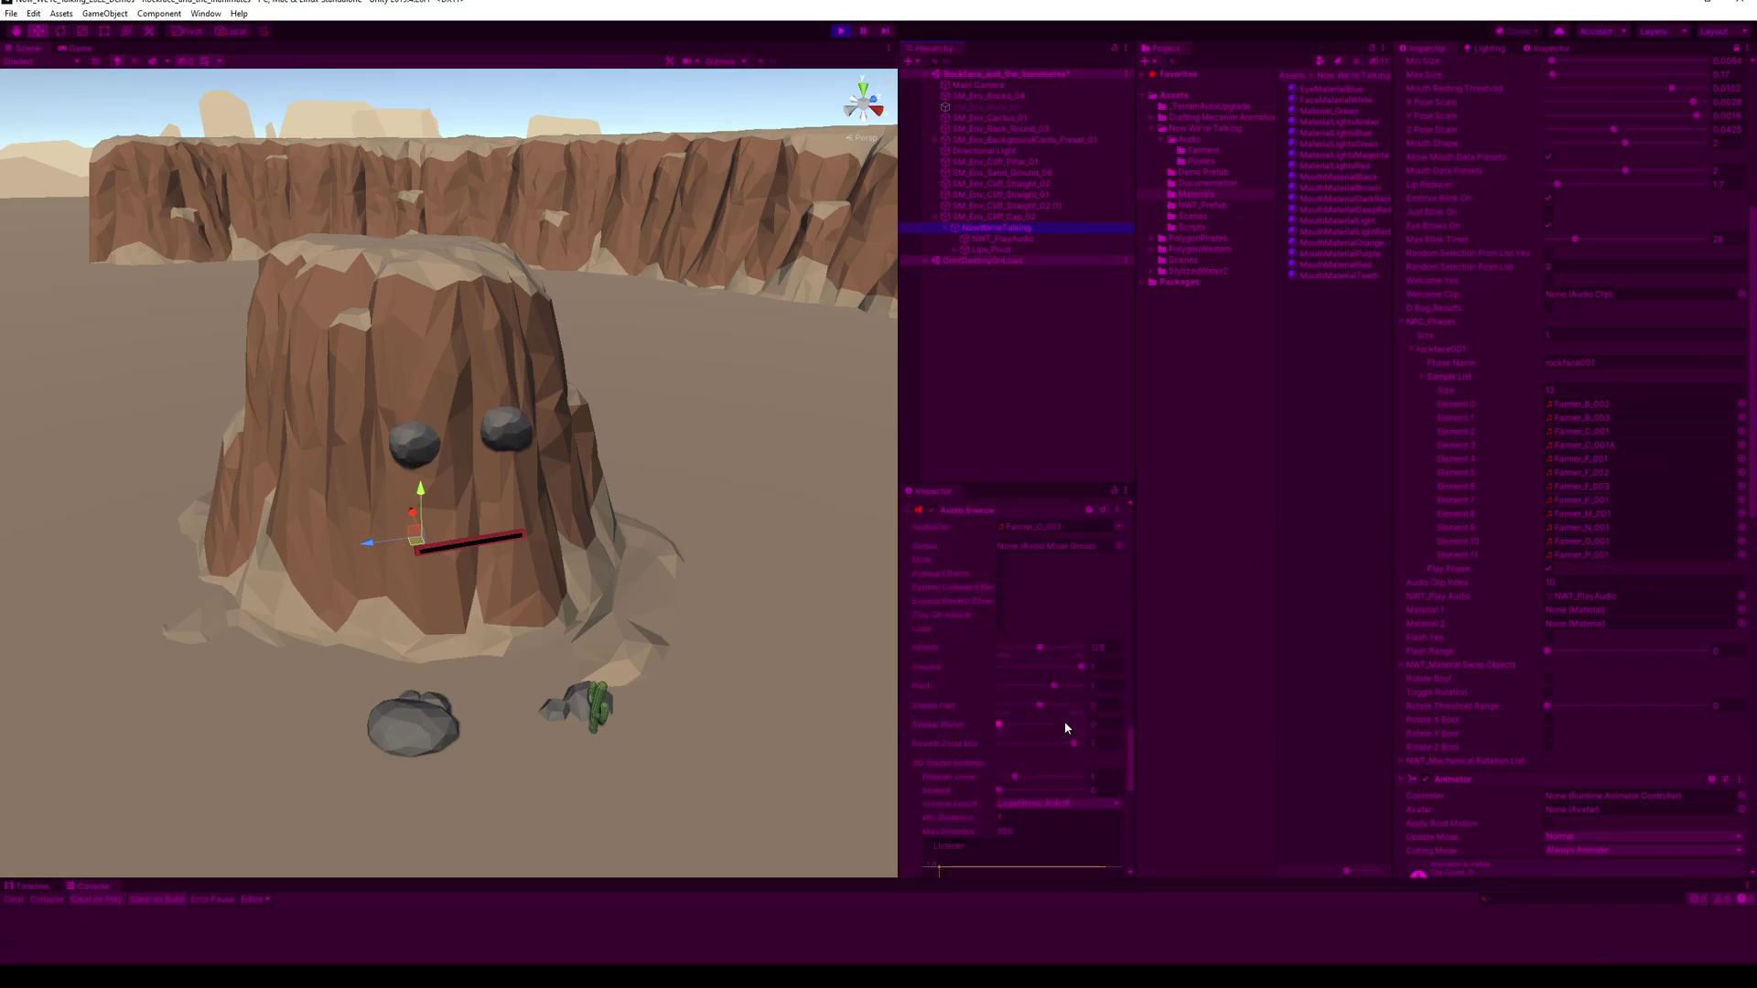
pyautogui.click(1101, 686)
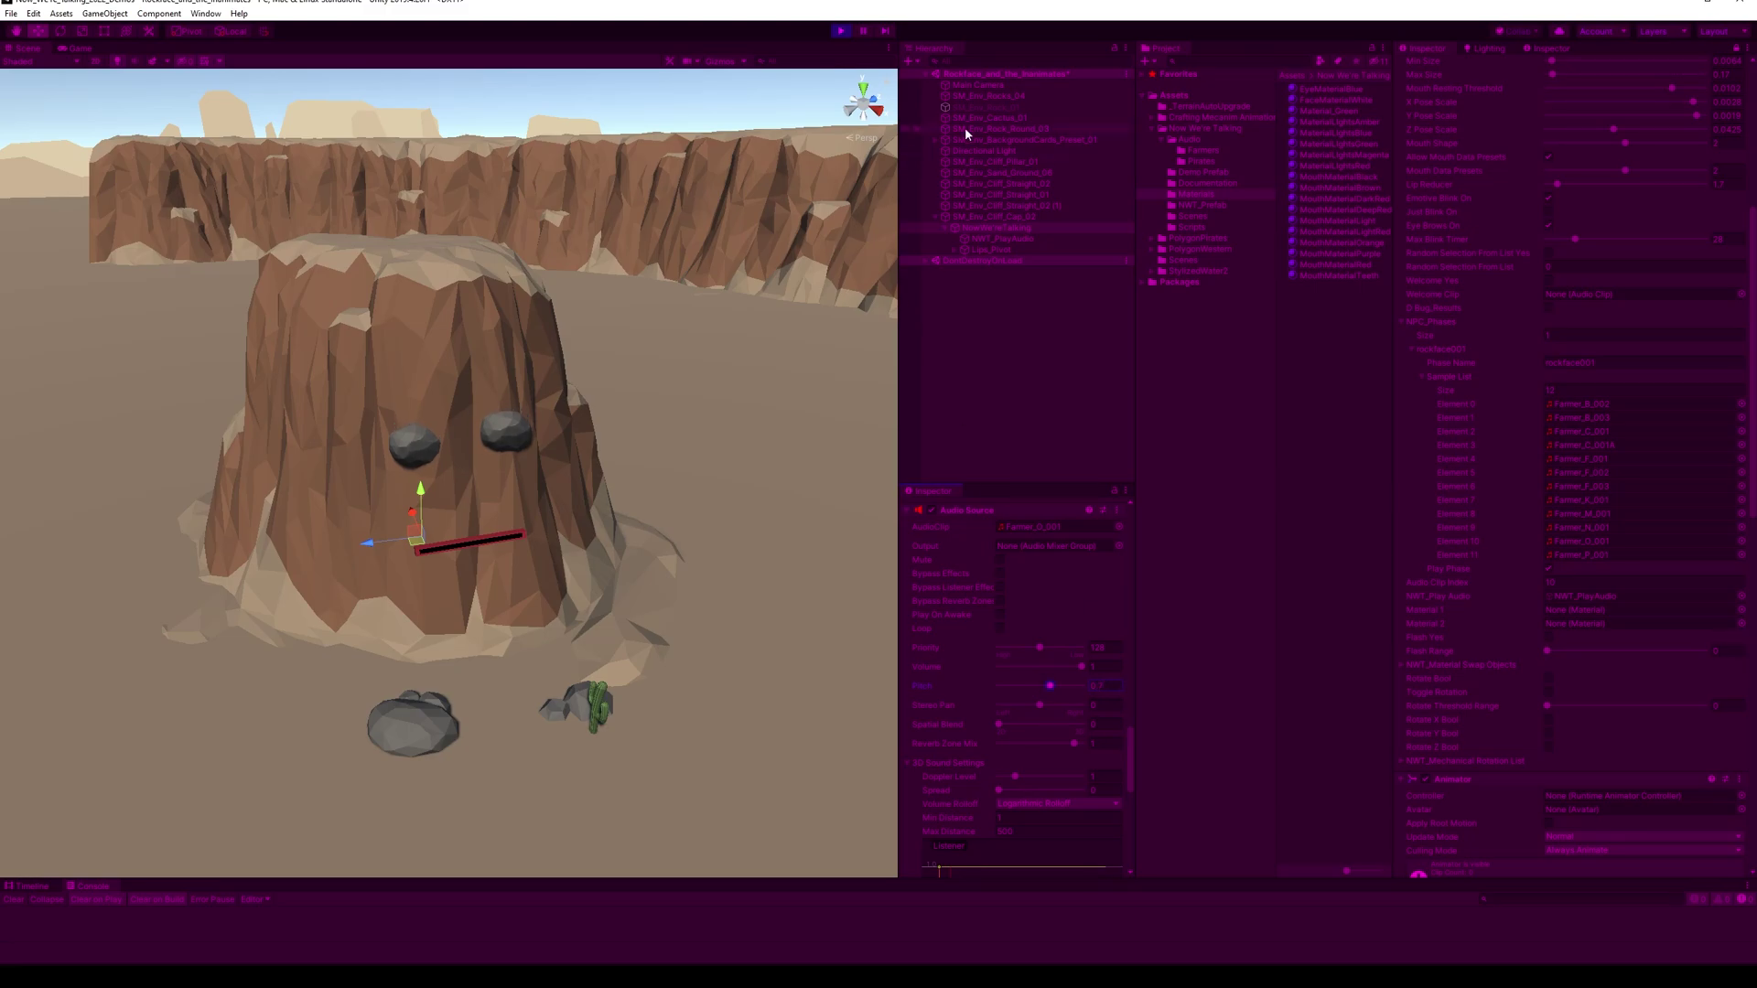
pyautogui.scroll(-10, 980, 505)
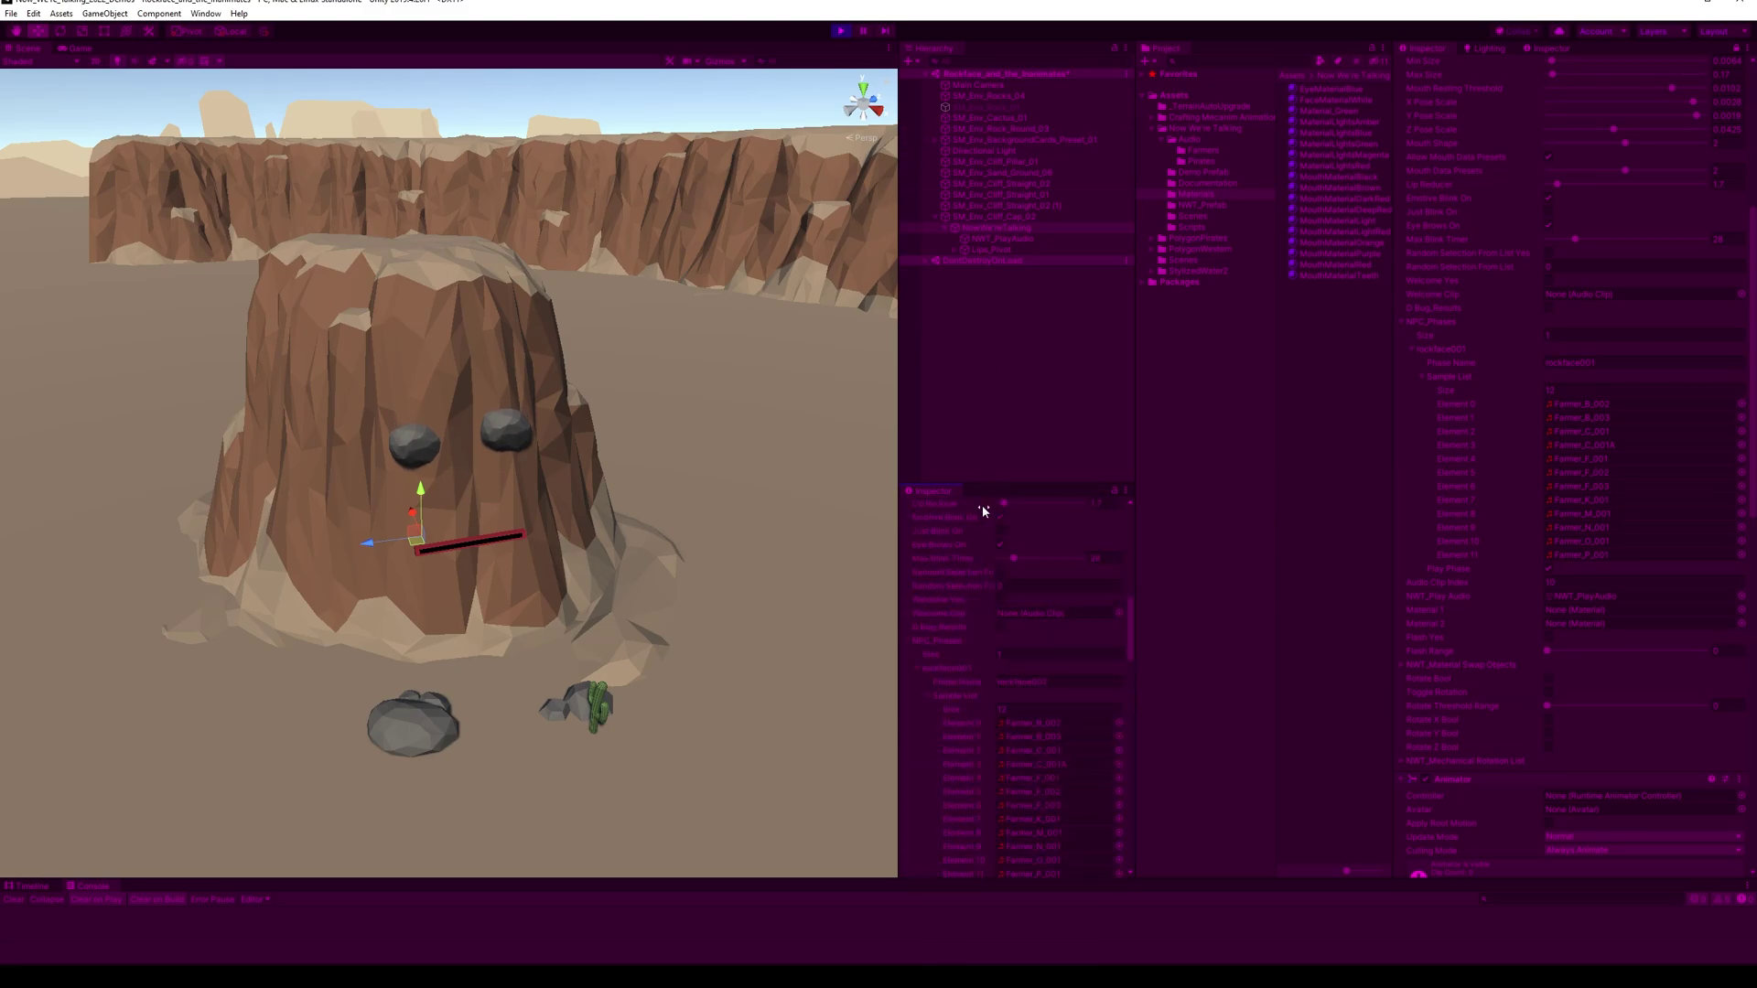
# - Set the Audio Source pitch of NowWe'reTalking to 0.6 in Play mode, auditioning clips through NWT_PlayAudio
pyautogui.click(1000, 240)
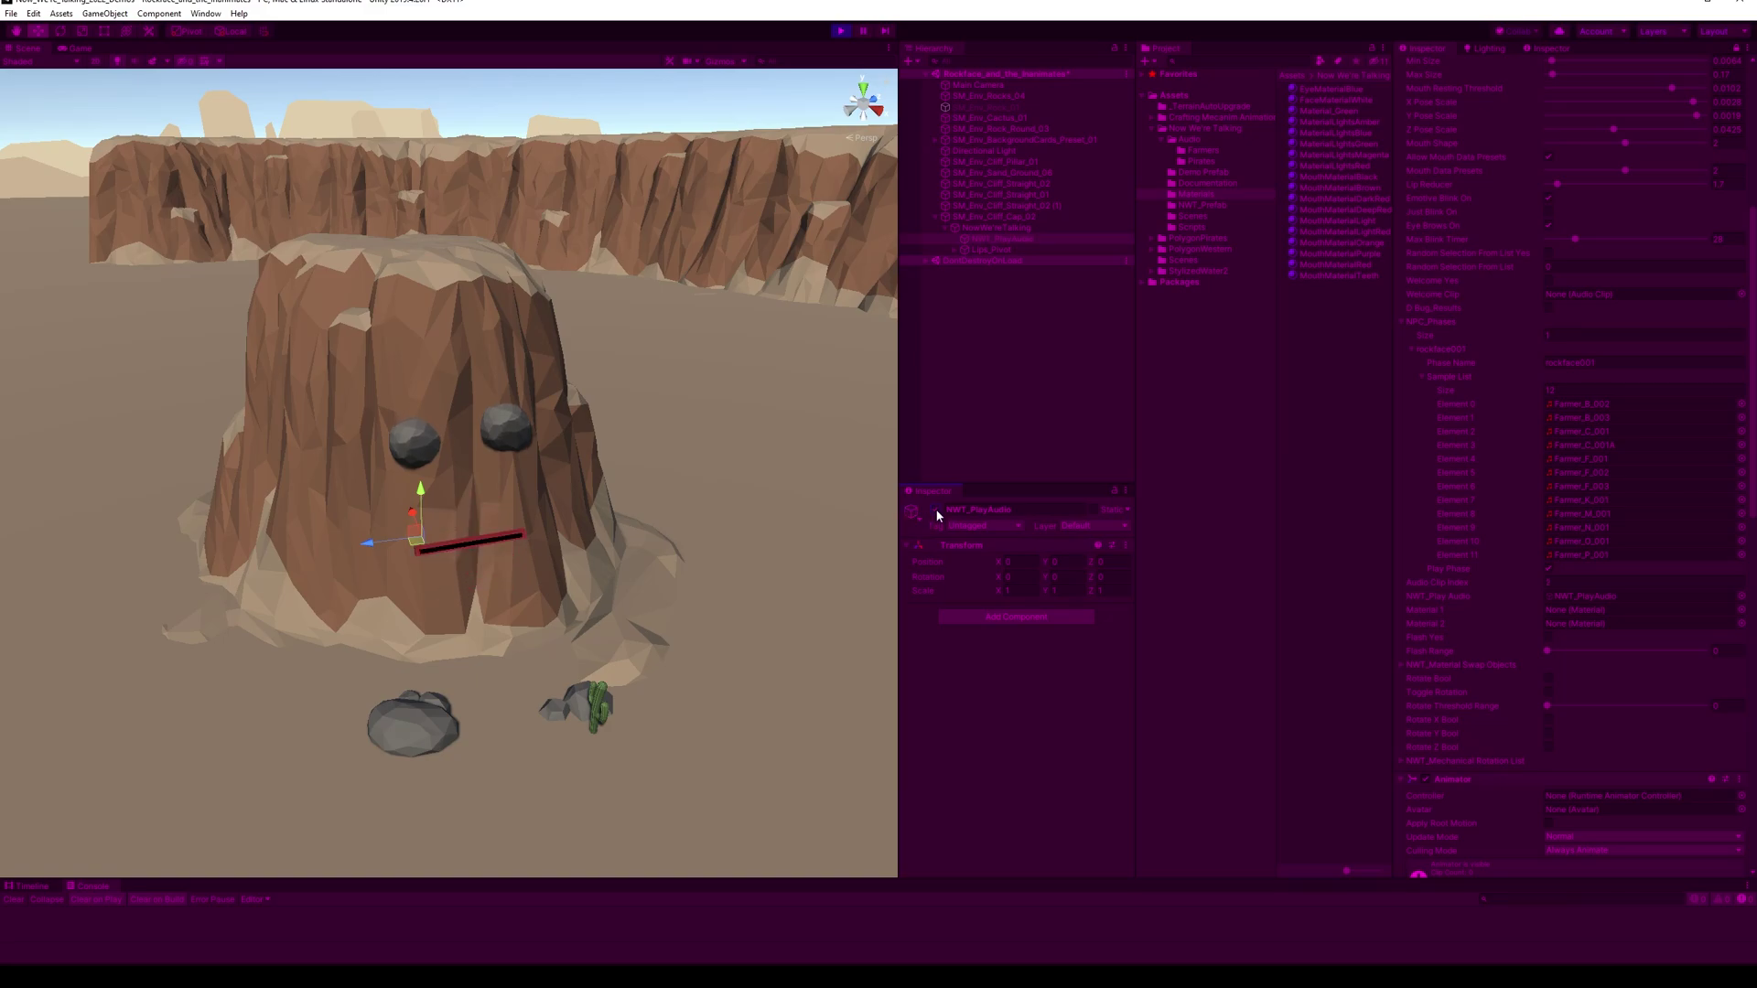
pyautogui.click(1008, 227)
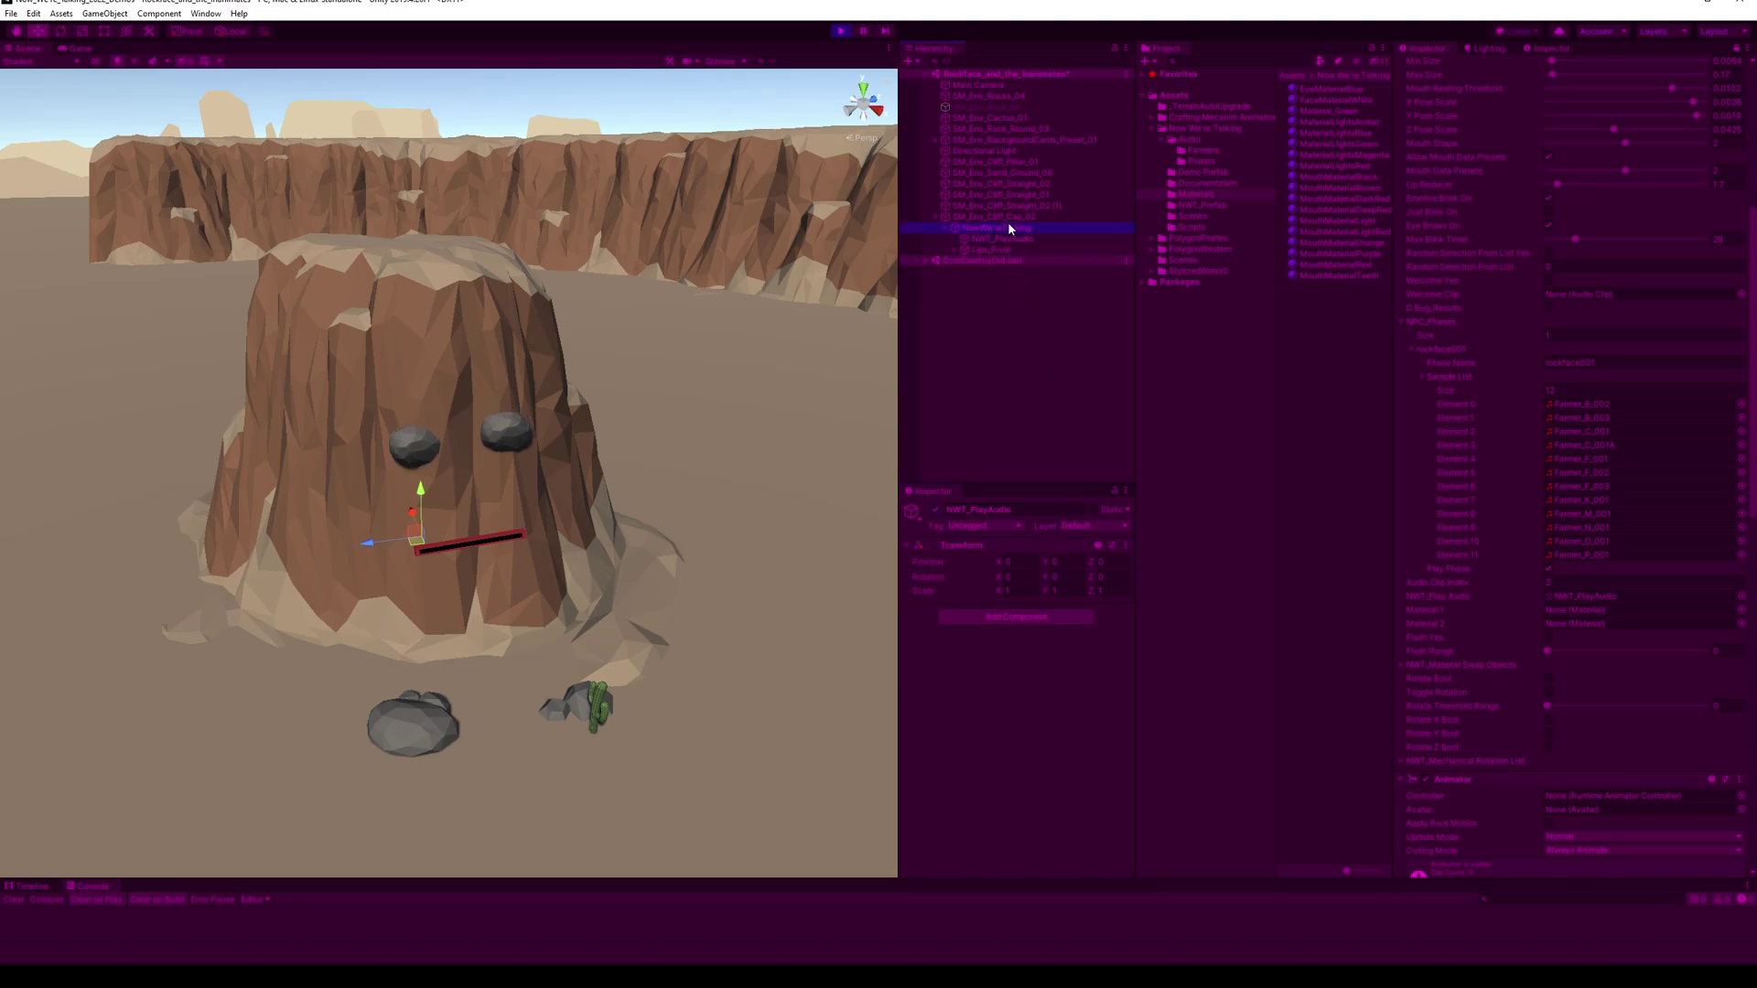
pyautogui.scroll(-10, 1069, 706)
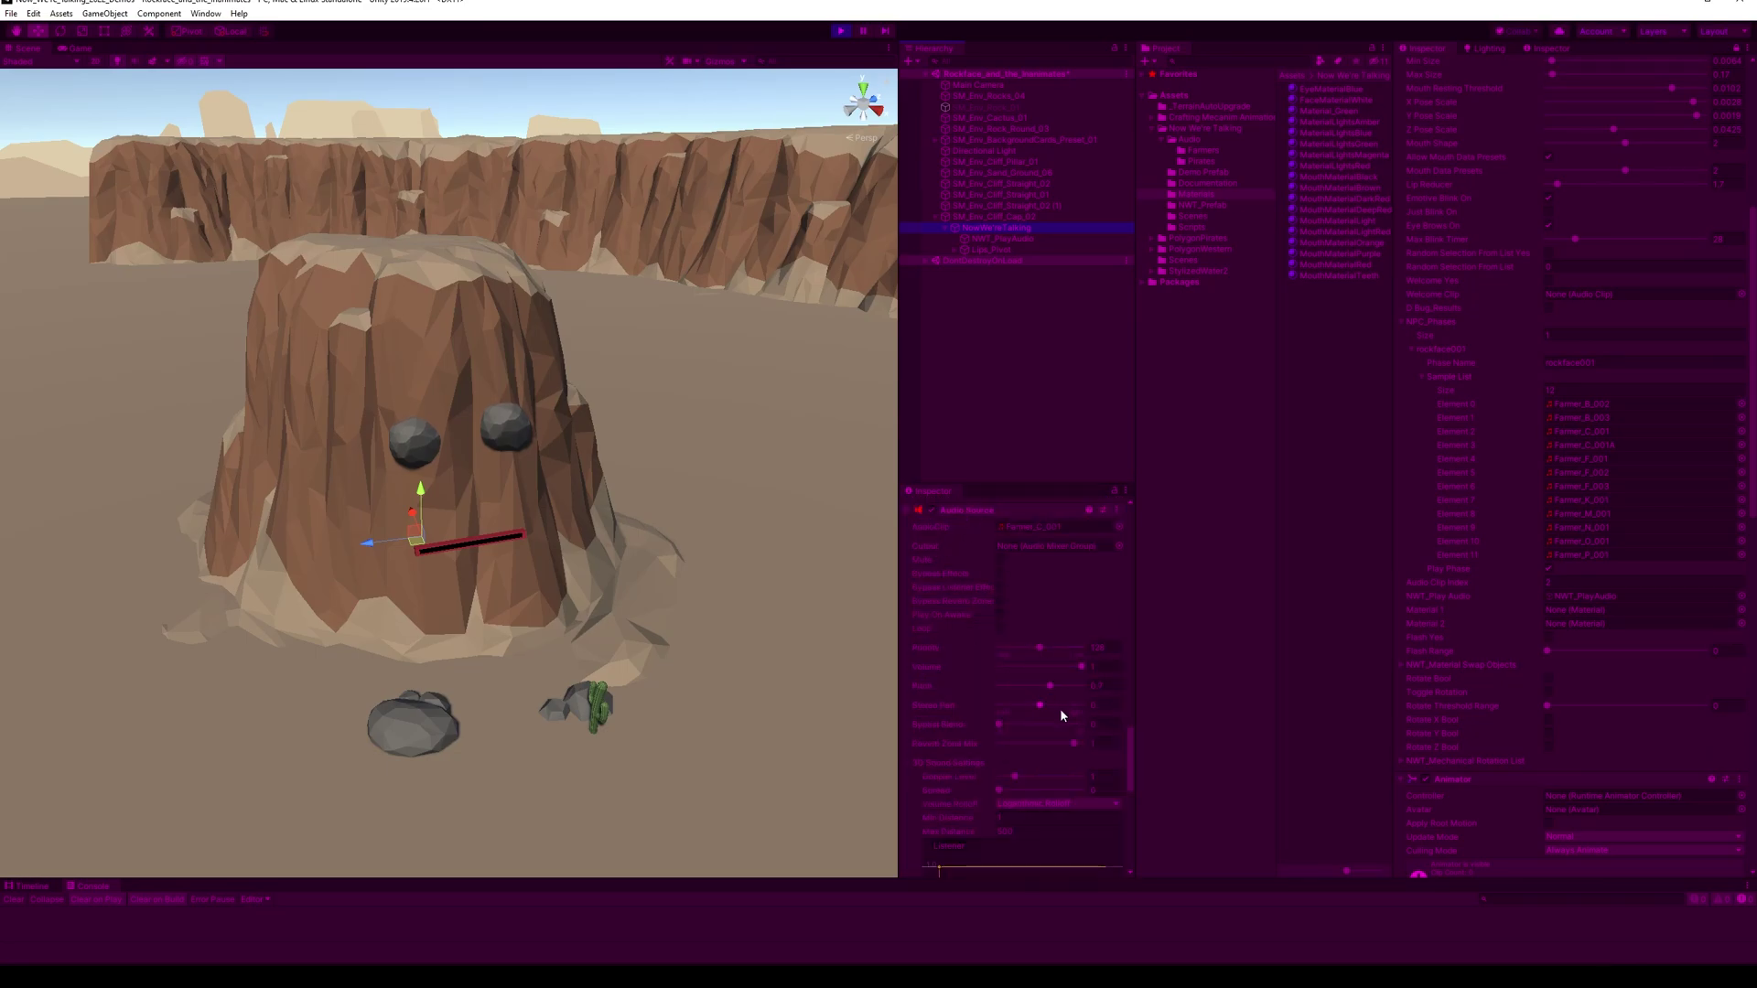
pyautogui.click(1095, 685)
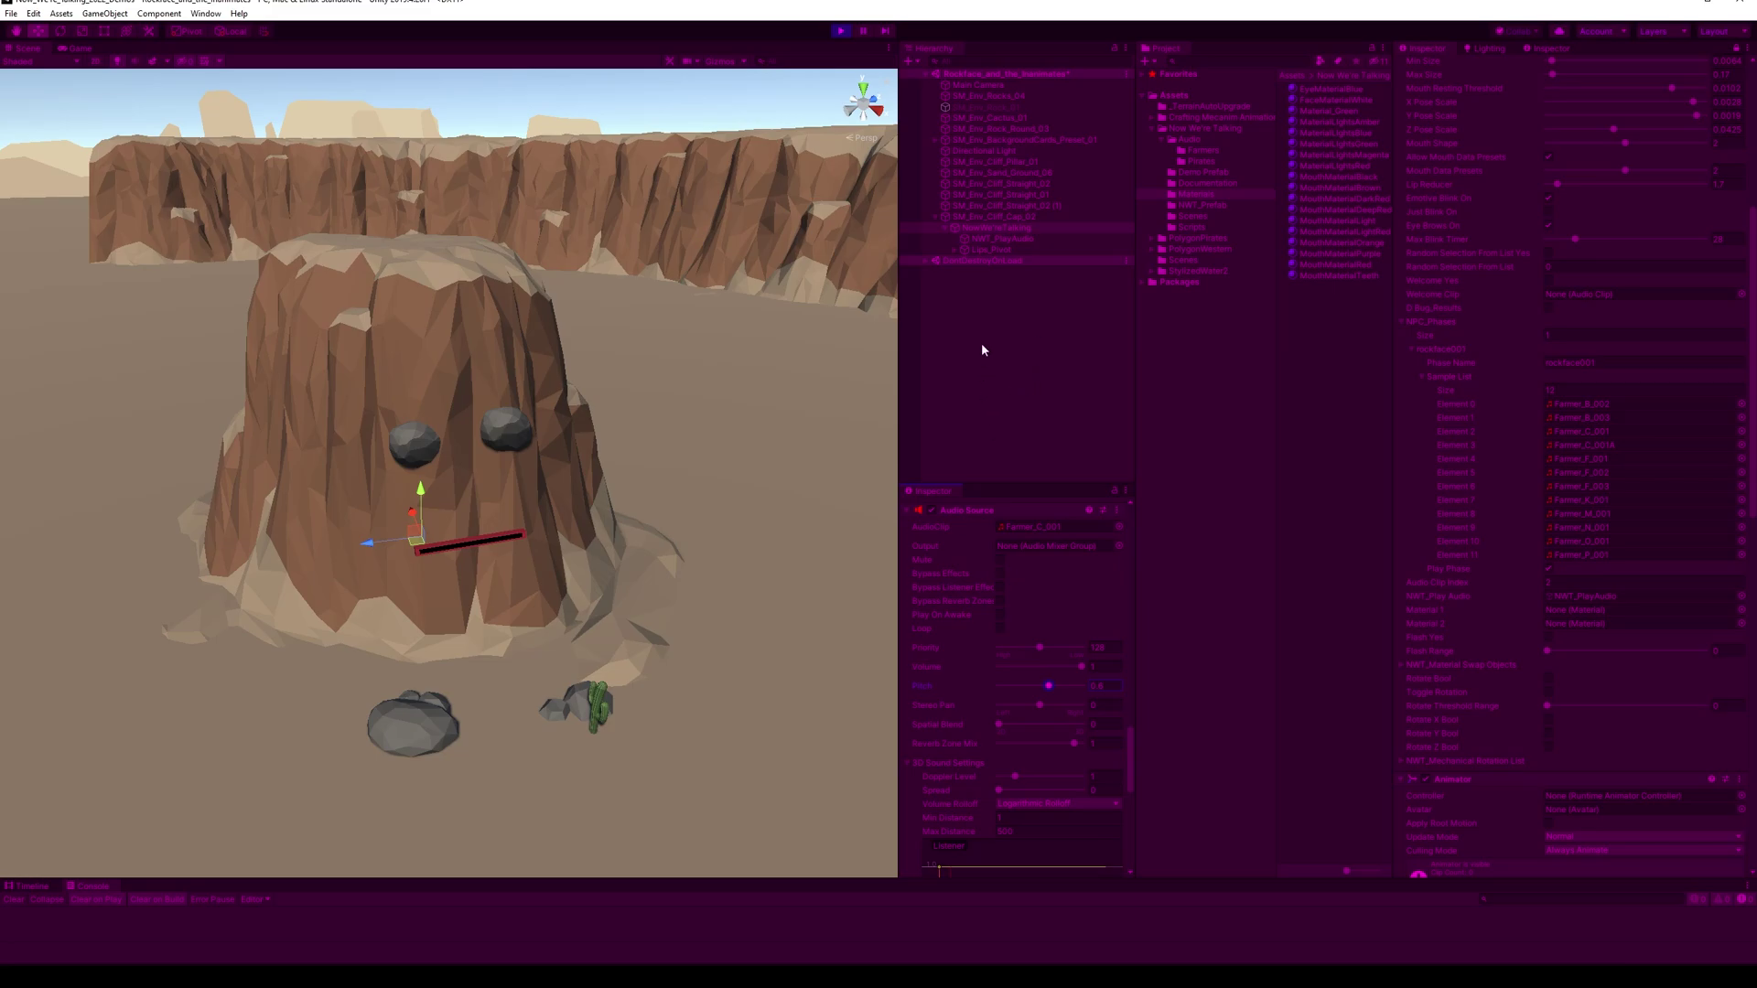
pyautogui.click(998, 240)
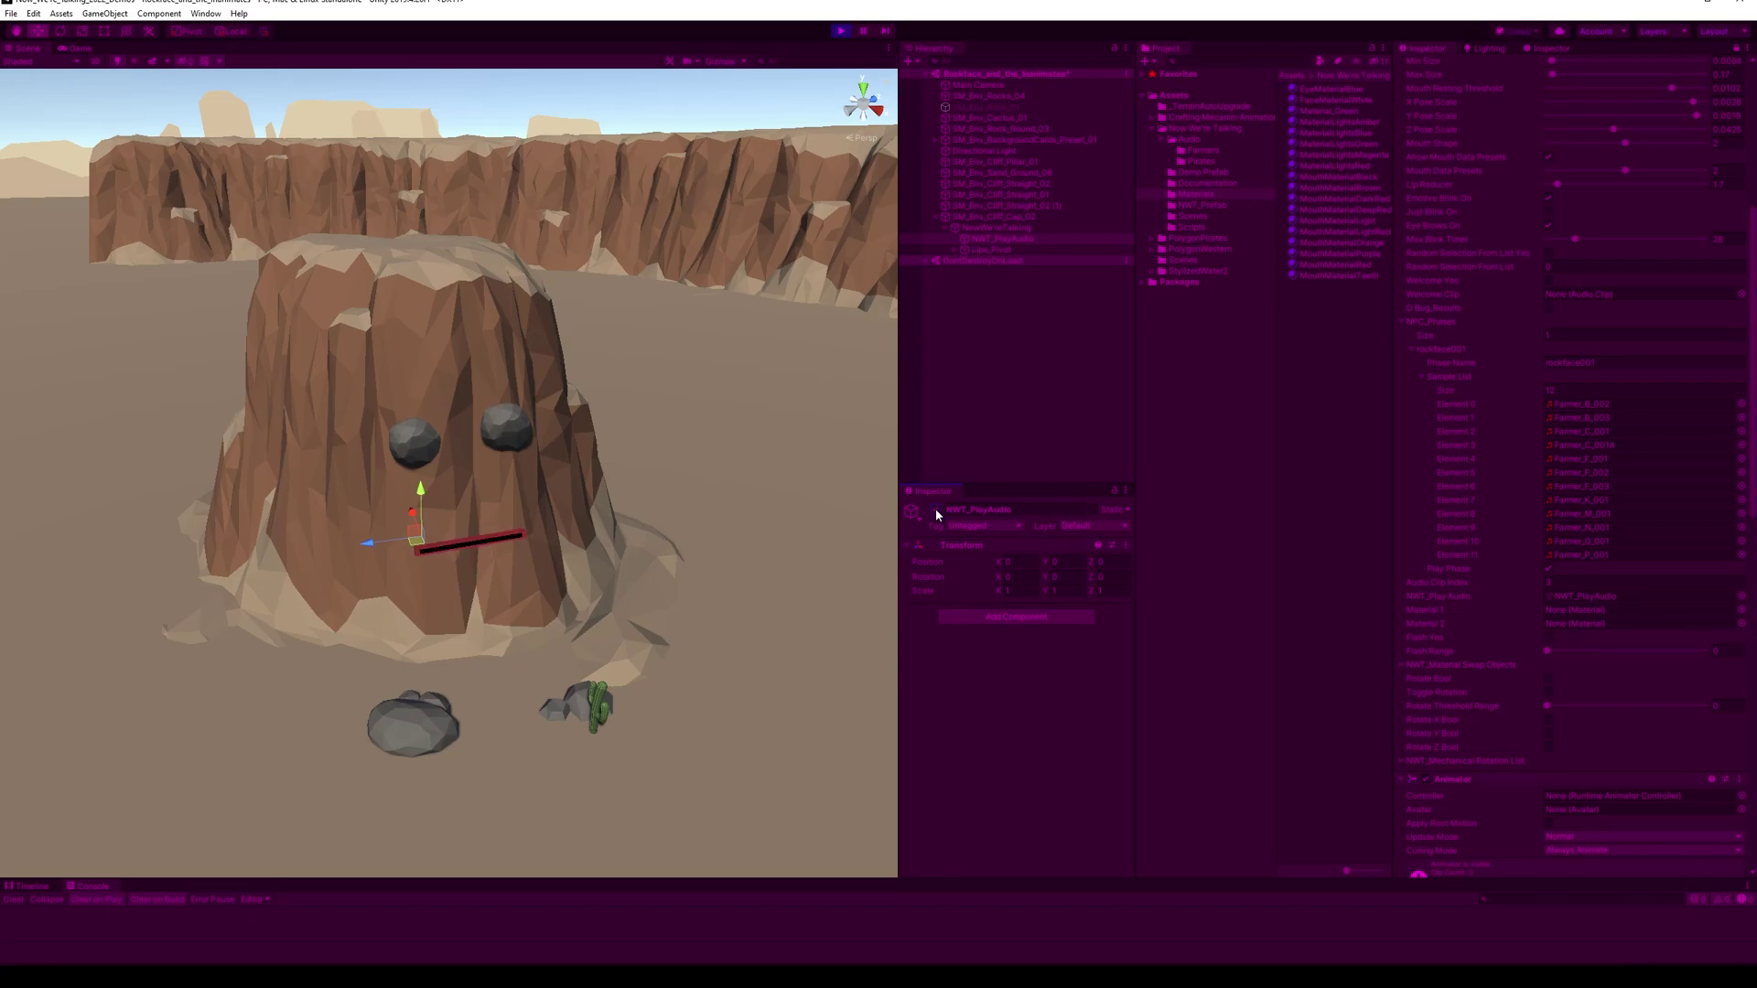
# - Try removing the Audio Reverb Zone from NowWe'reTalking during Play mode, and exit Play mode
pyautogui.click(1019, 227)
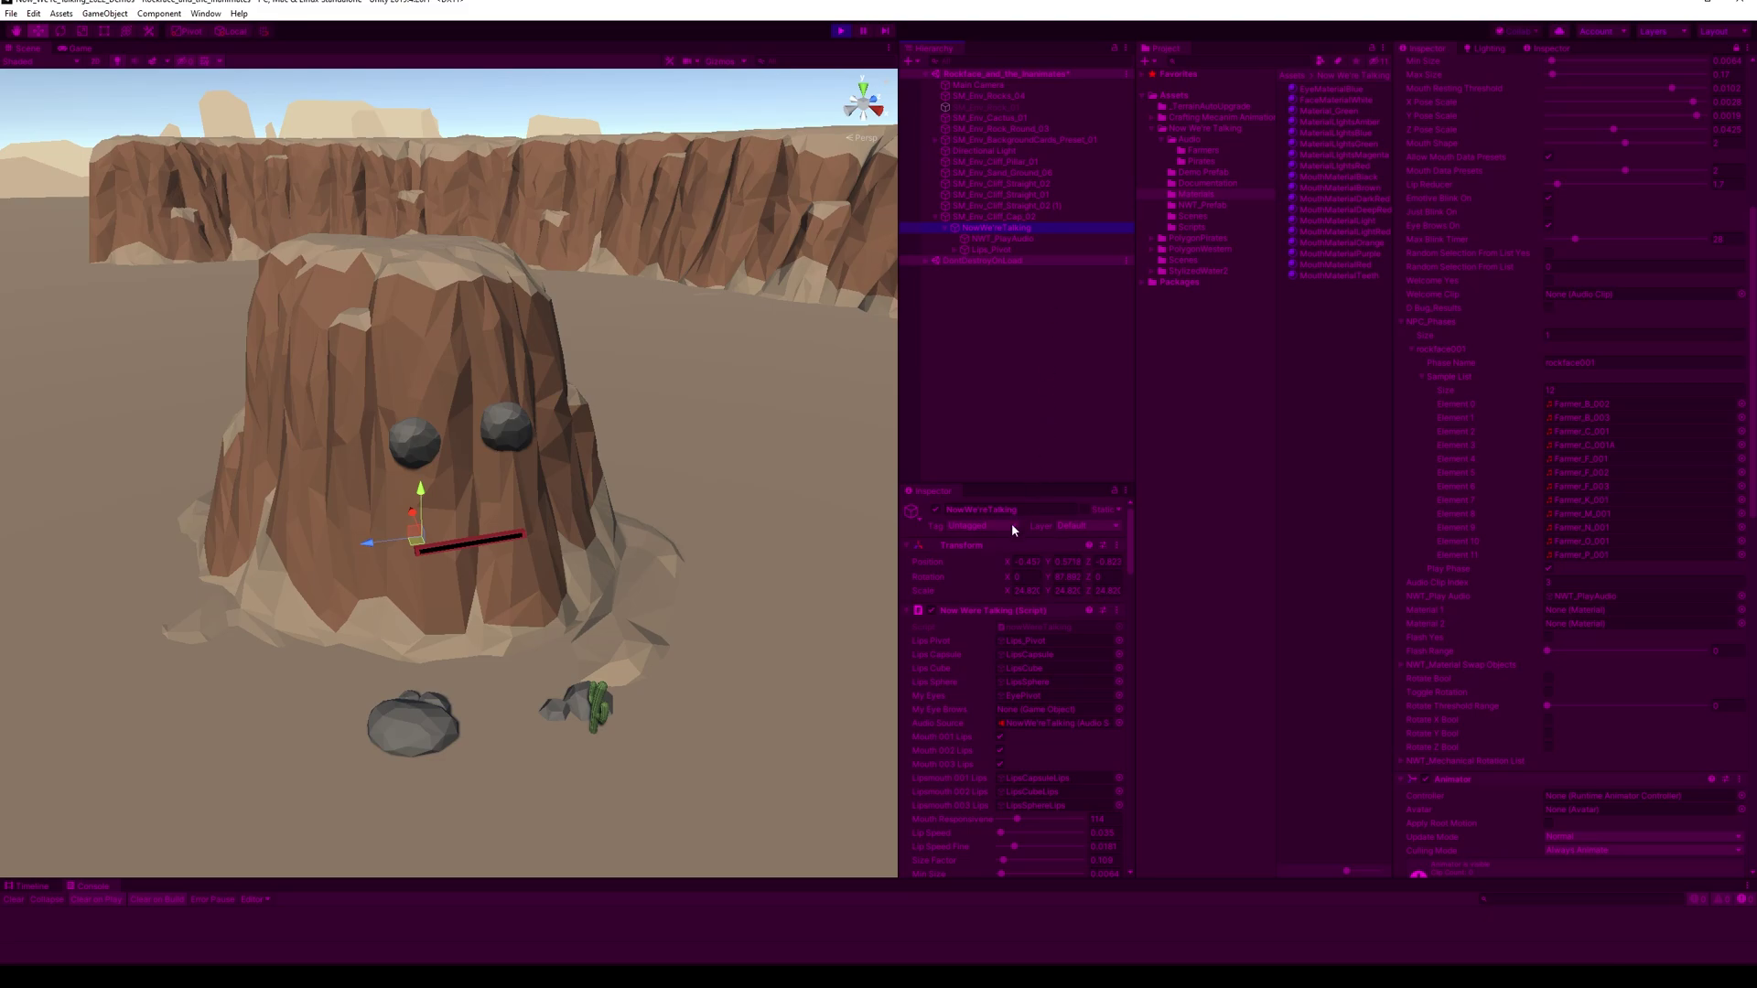
pyautogui.scroll(-10, 1007, 595)
pyautogui.scroll(8, 1029, 655)
pyautogui.scroll(-10, 1491, 531)
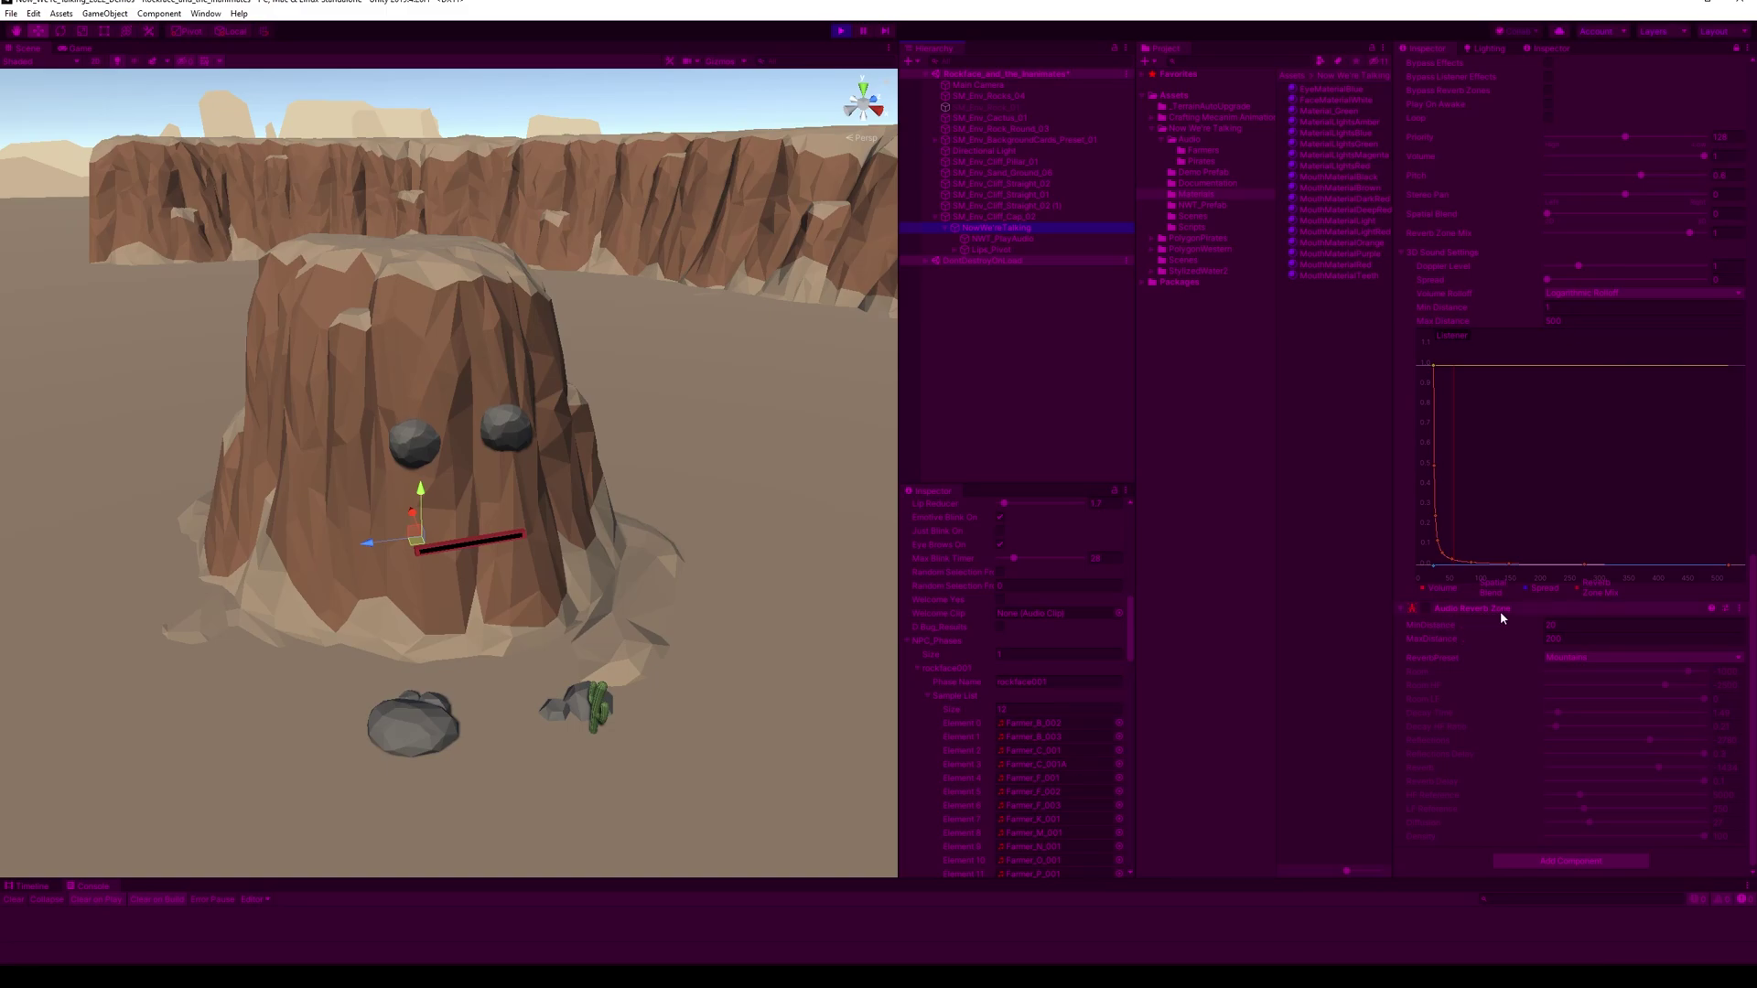
pyautogui.click(1739, 609)
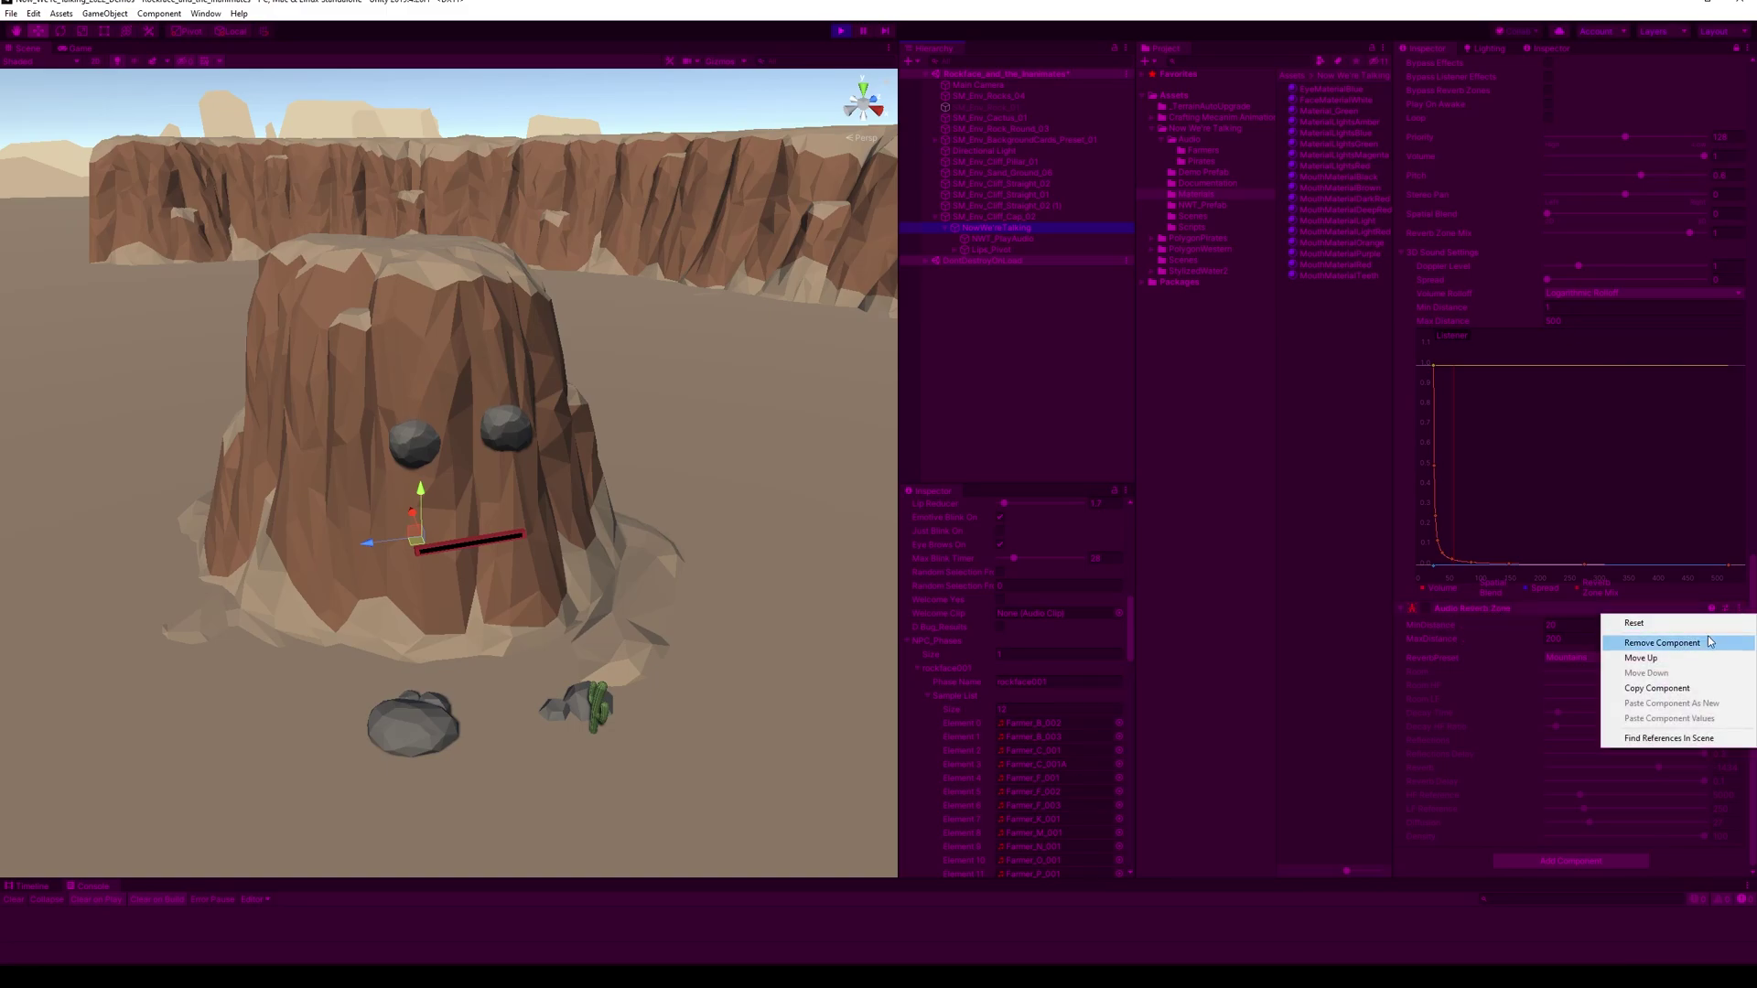
pyautogui.click(1660, 642)
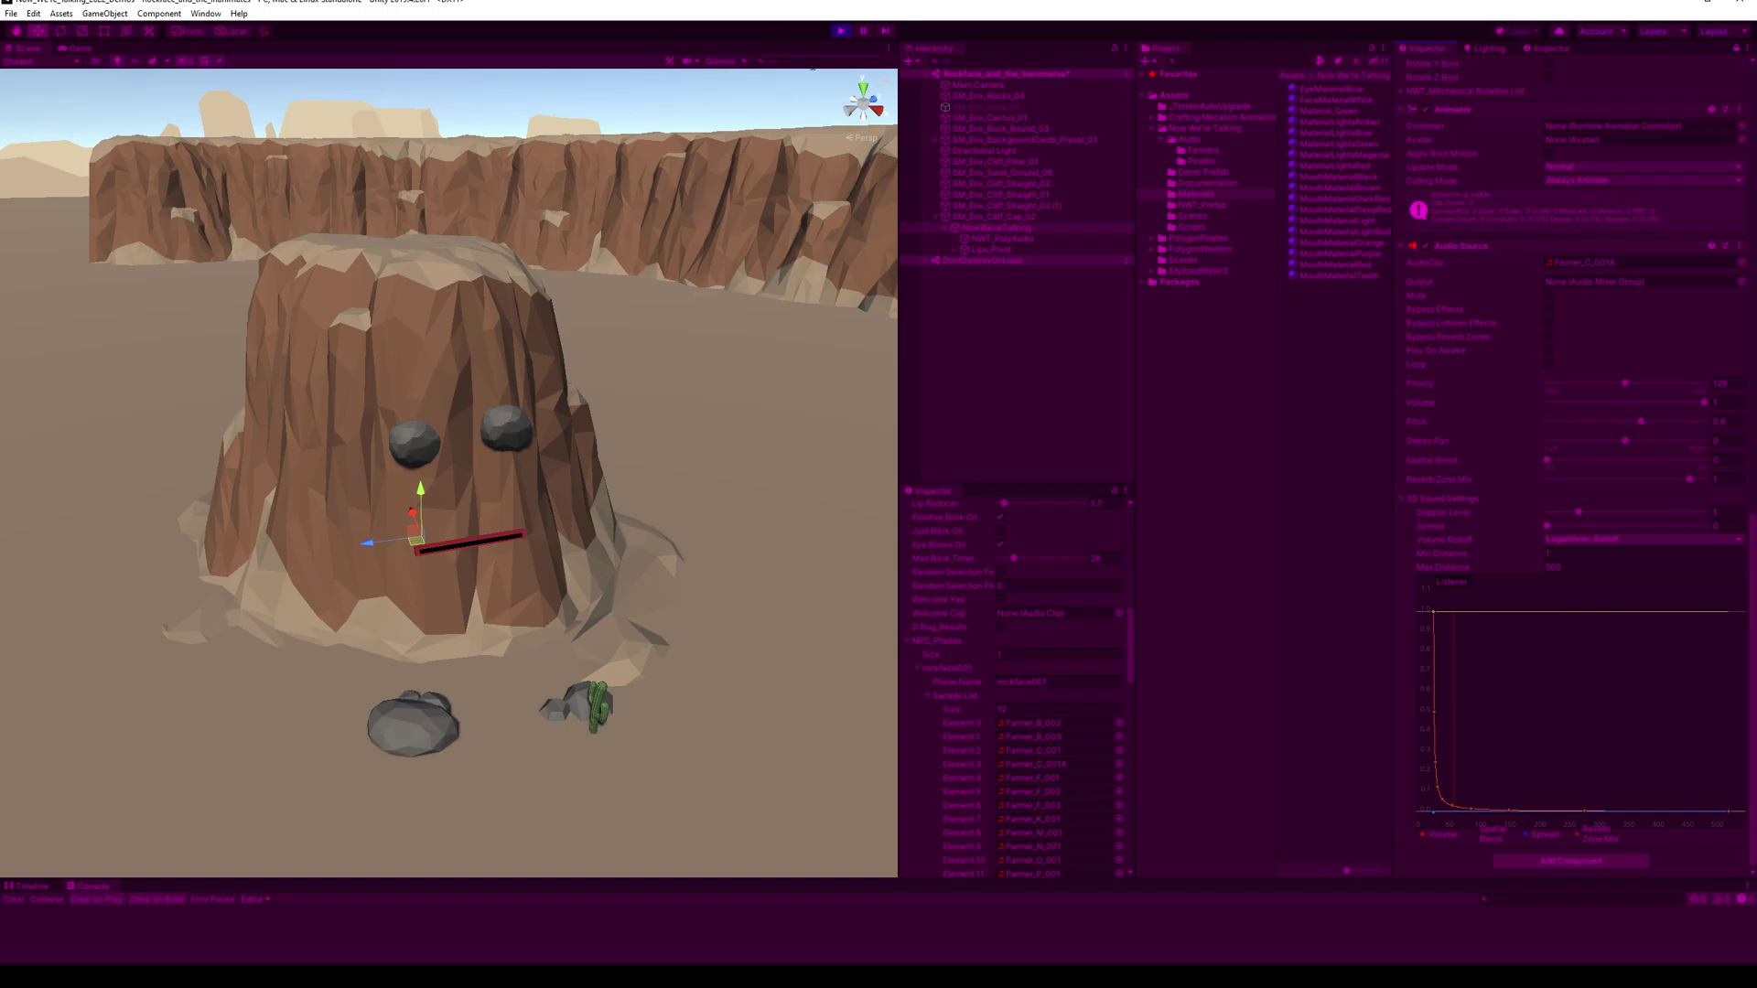
pyautogui.hotkey('ctrl', 'p')
# - Remove the Audio Reverb Zone component from NowWe'reTalking in edit mode
pyautogui.scroll(-5, 1647, 769)
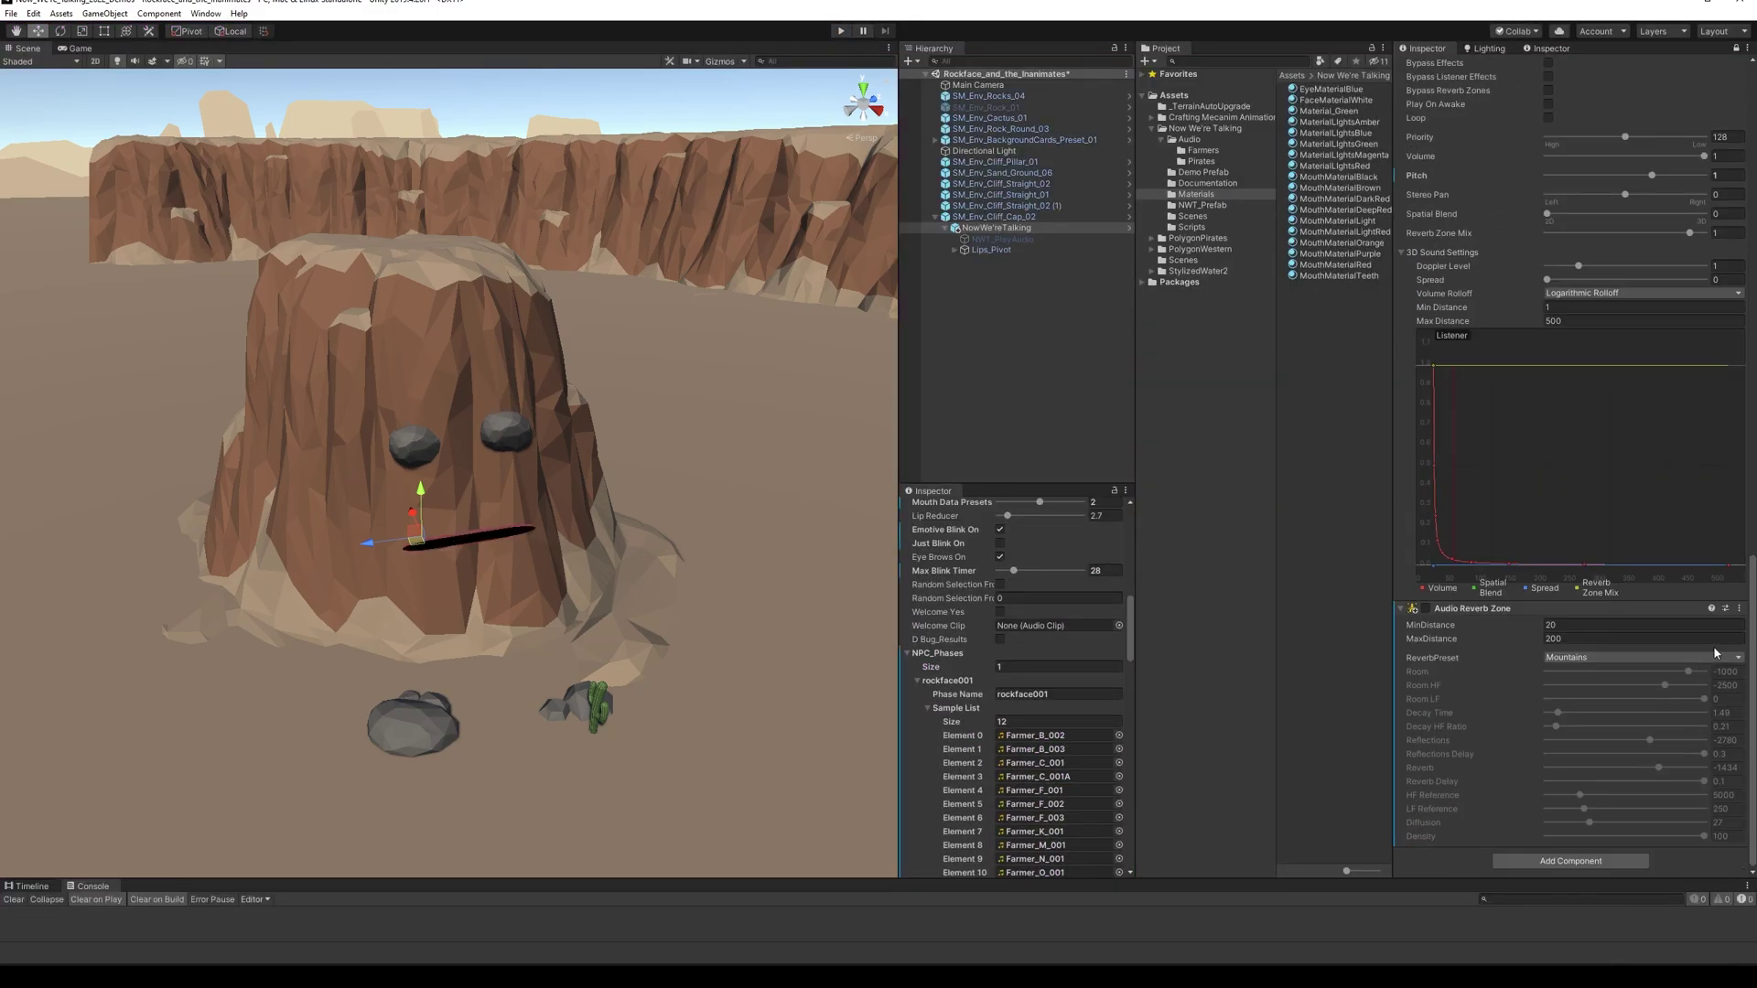
pyautogui.click(1739, 608)
pyautogui.click(1662, 659)
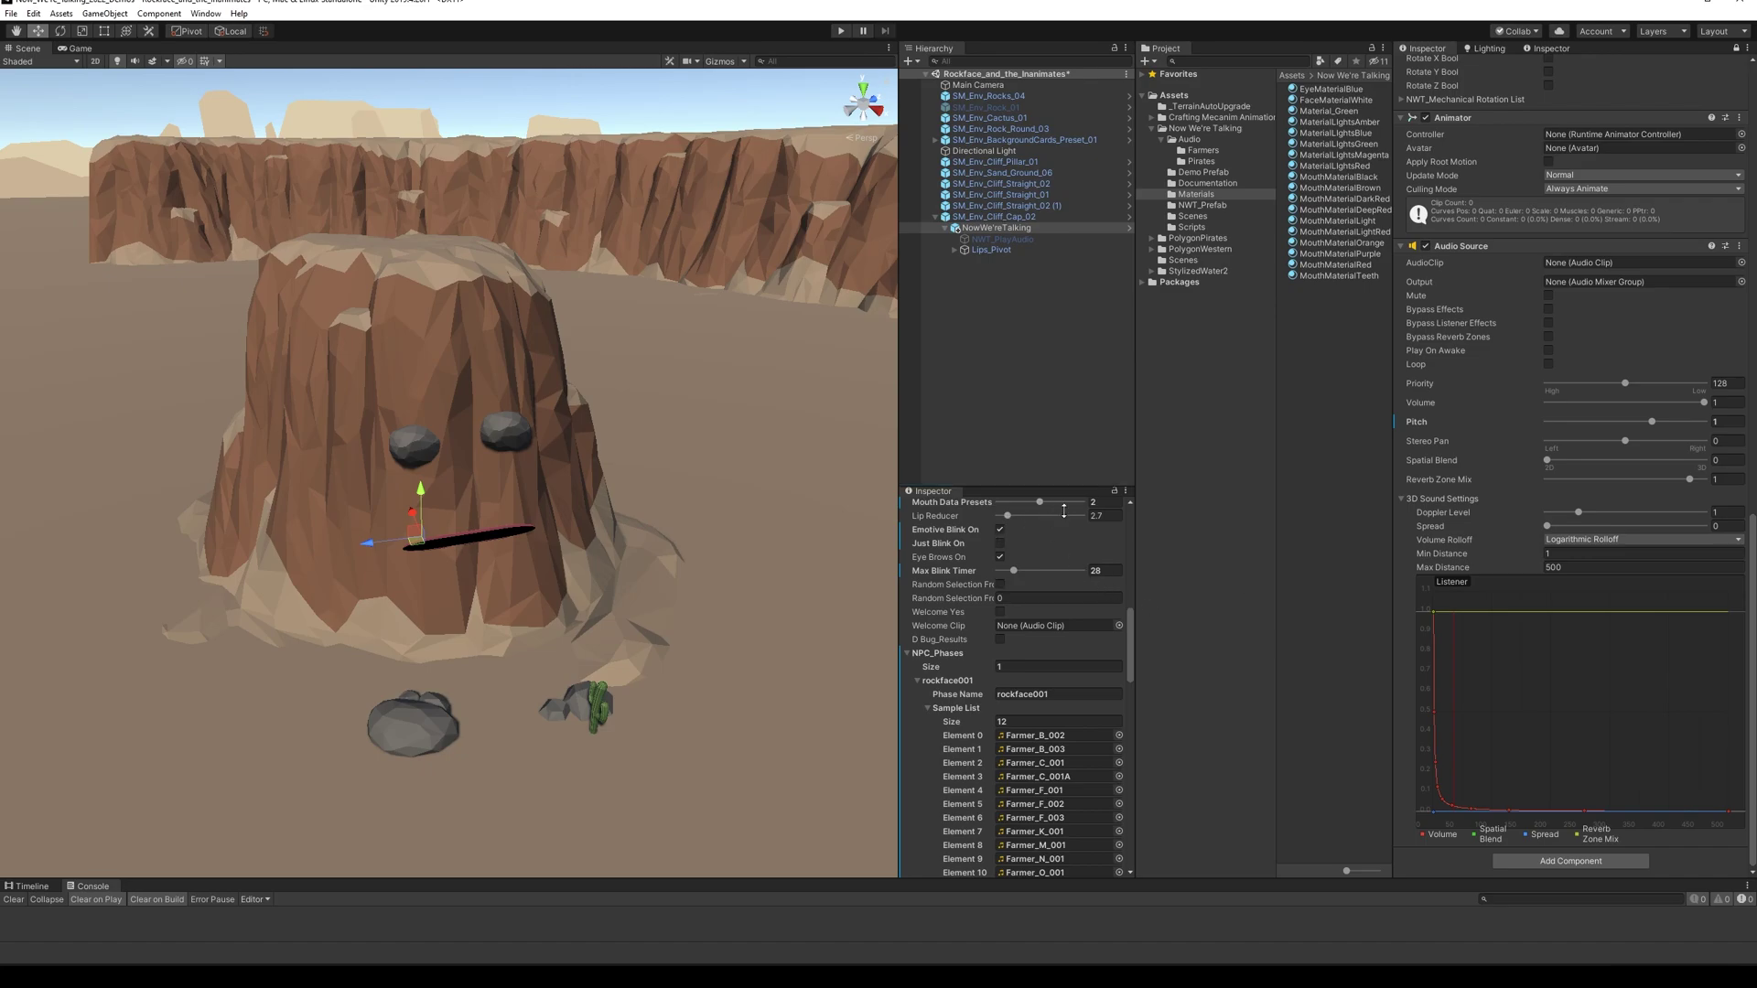
# - Shrink the second Inspector and collapse NowWe'reTalking's Audio Source, Now Were Talking script and Animator components
pyautogui.moveTo(1064, 485); pyautogui.dragTo(1103, 761)
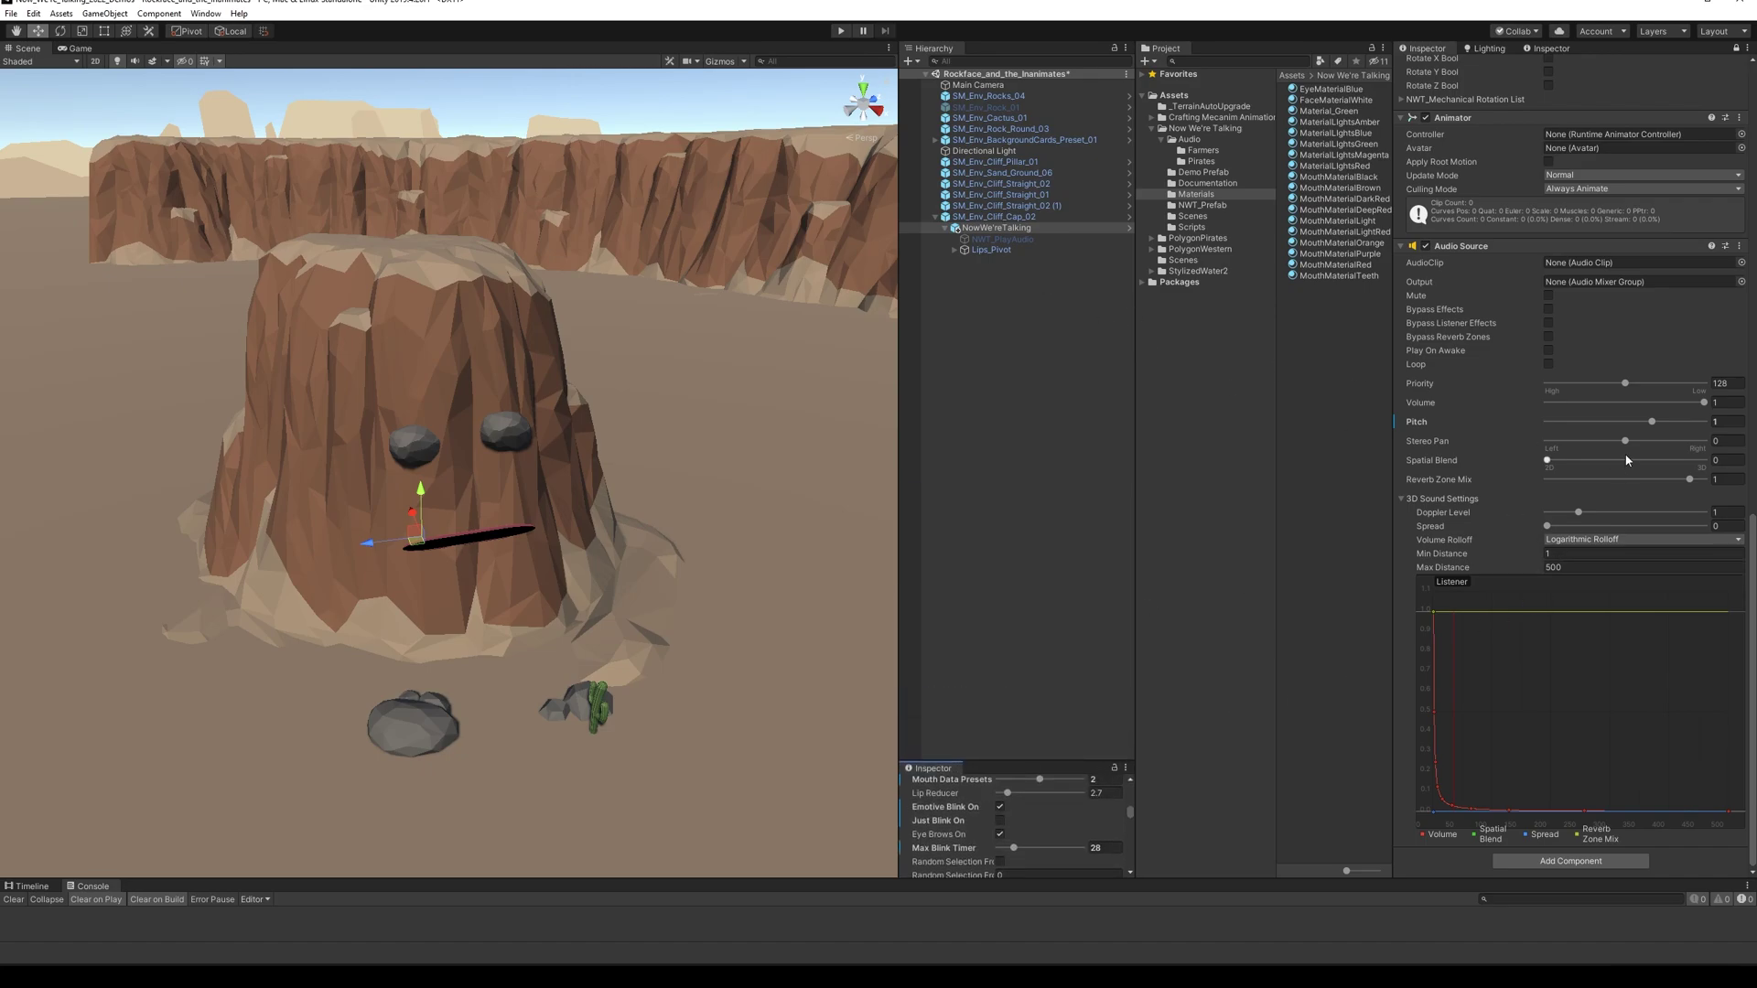
pyautogui.click(1400, 246)
pyautogui.scroll(10, 1468, 318)
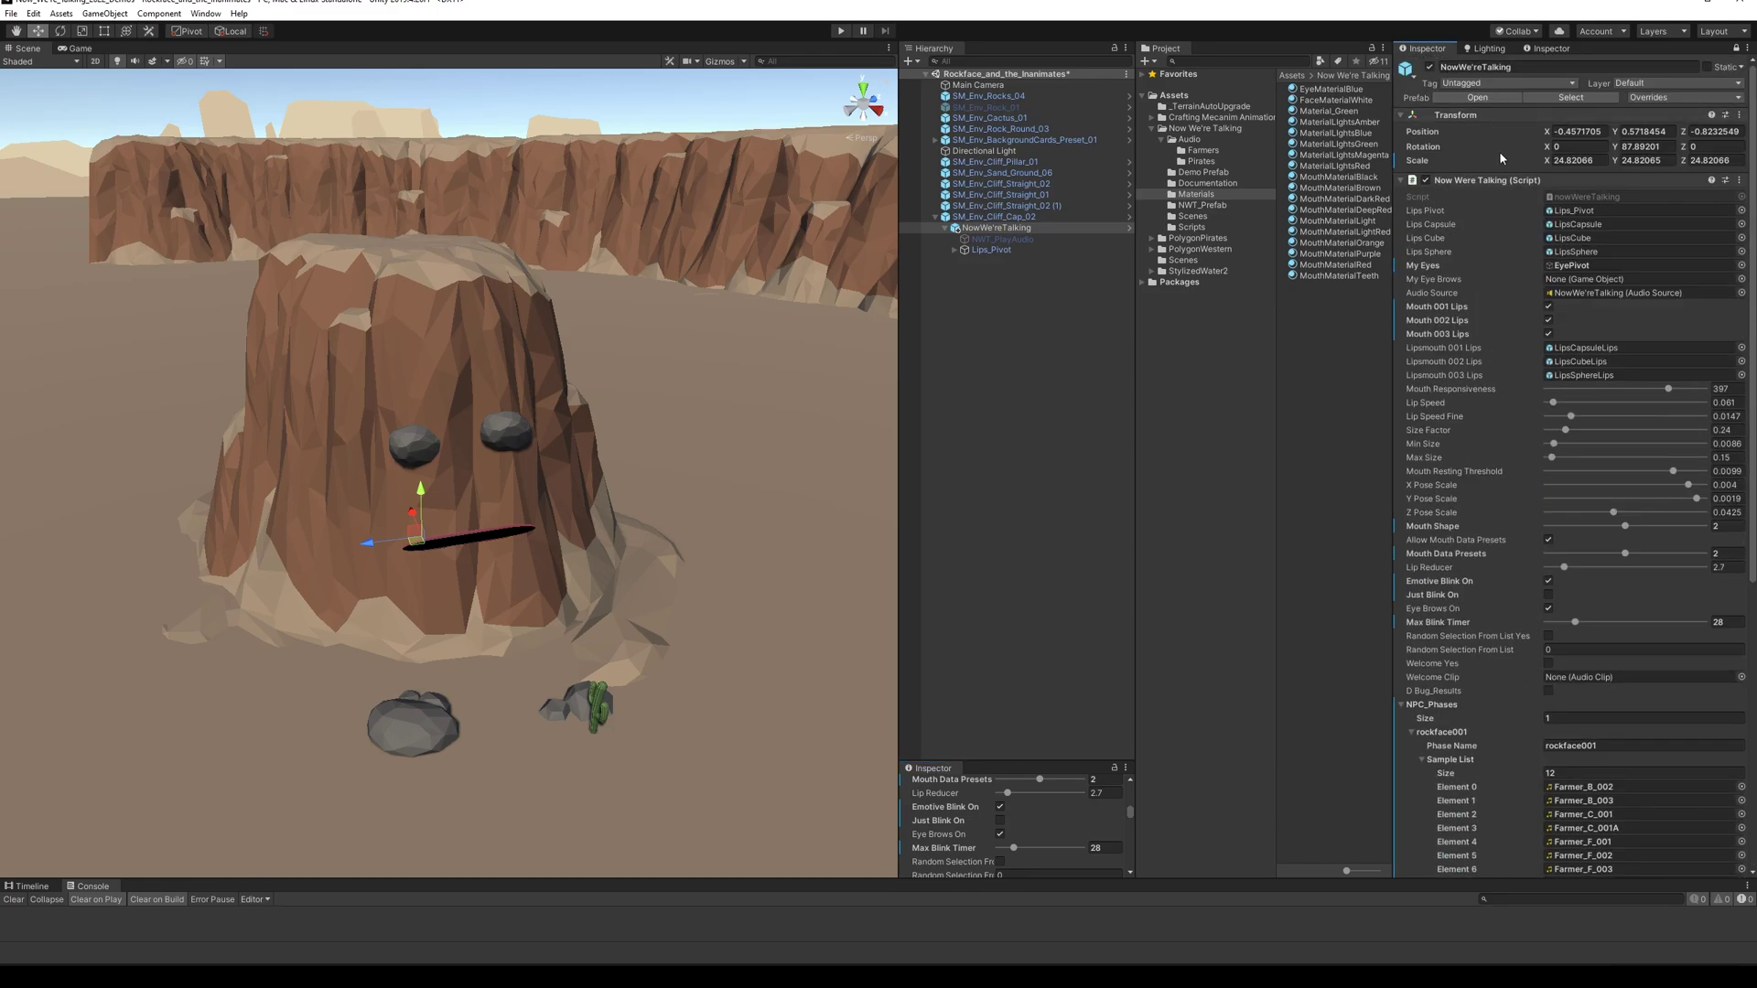
pyautogui.click(1401, 181)
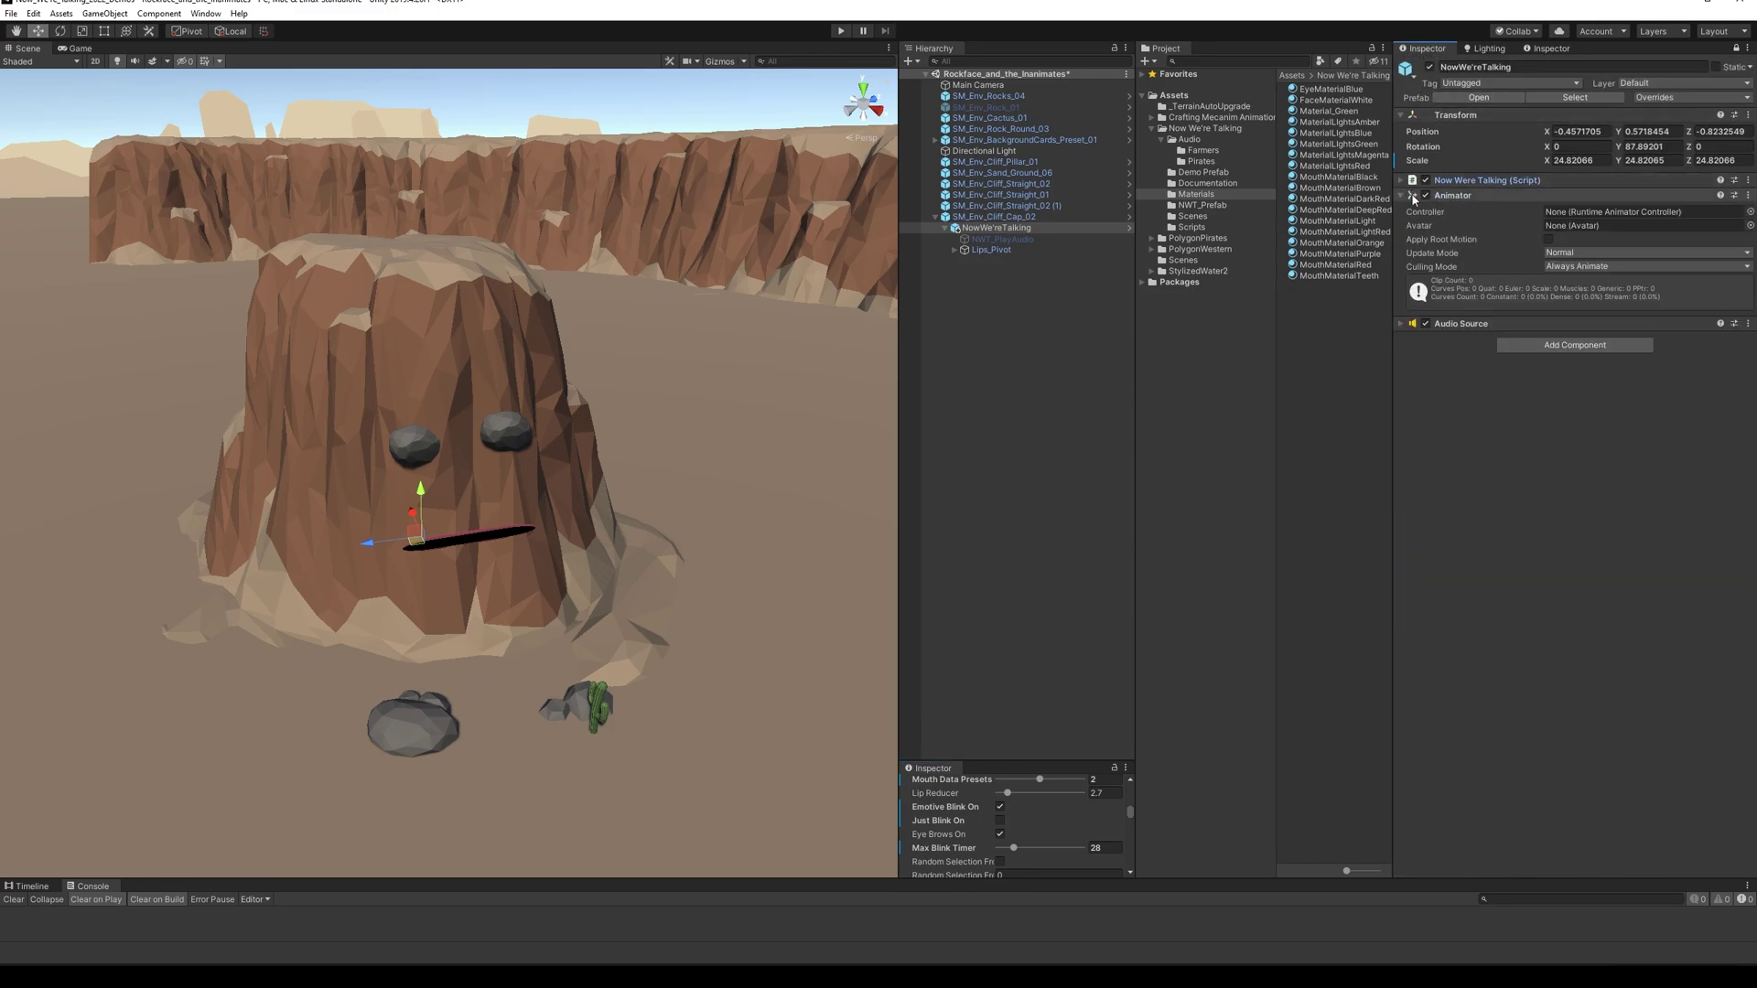
pyautogui.click(1401, 196)
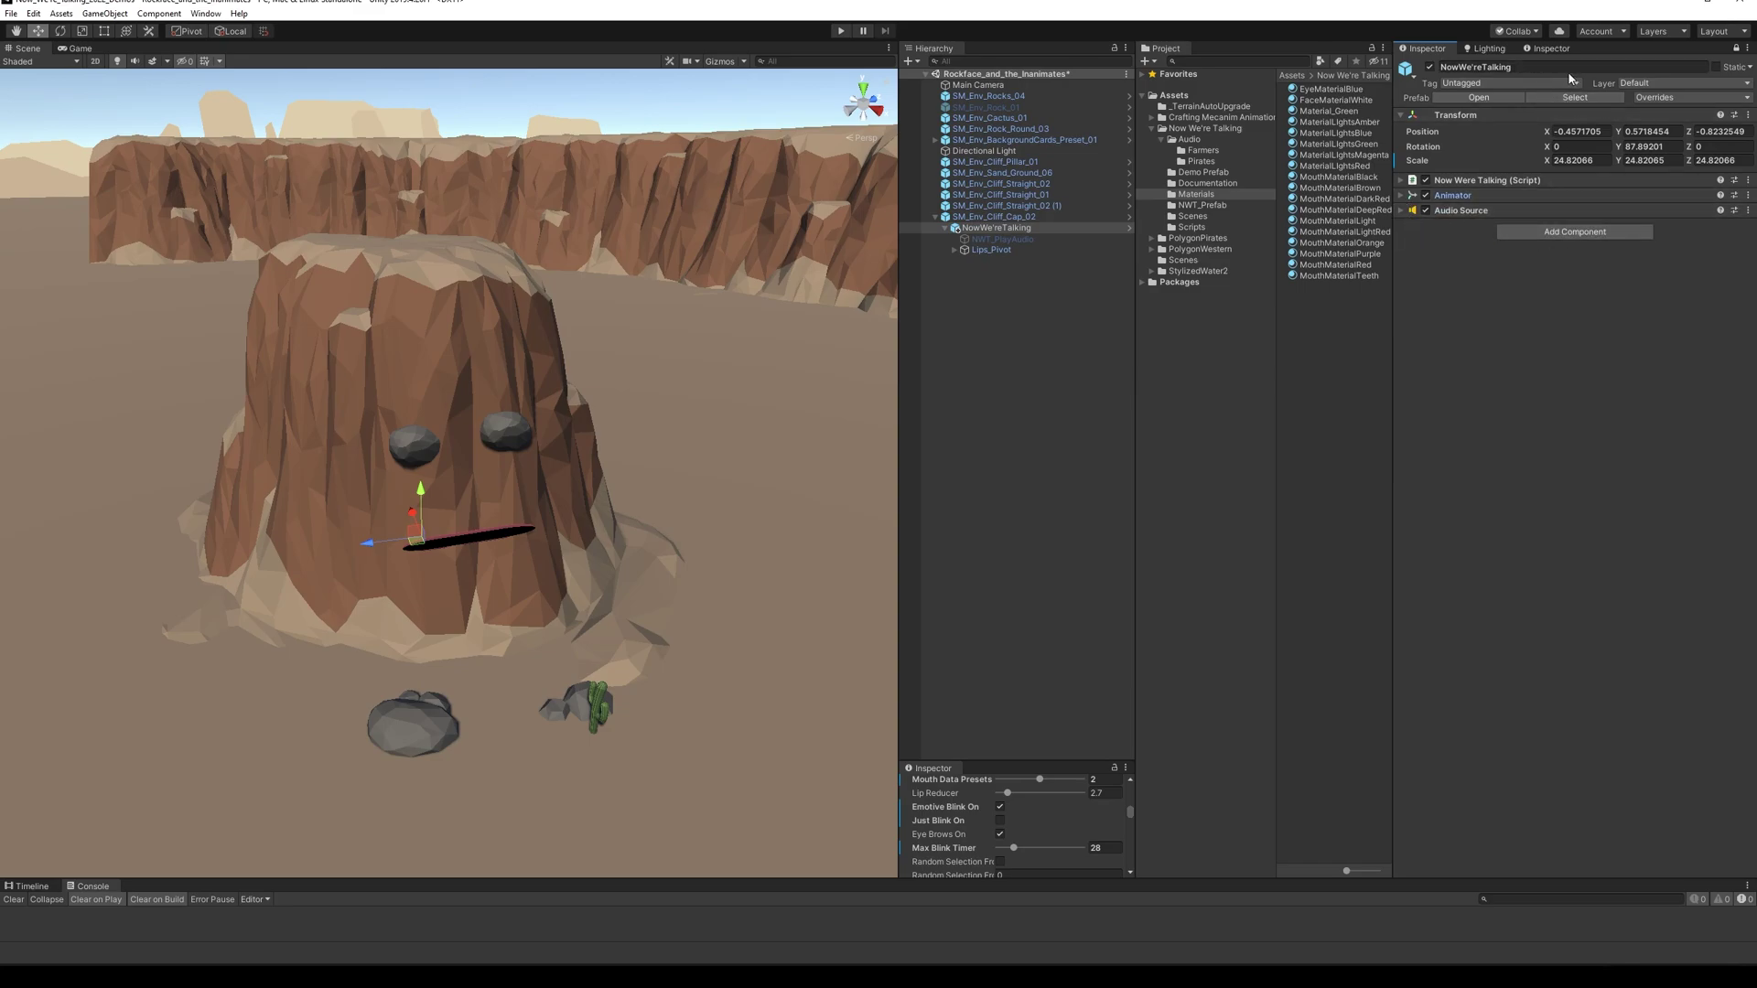
# - Add an Audio Reverb Zone to NowWe'reTalking with MinDistance 20 and MaxDistance 200
pyautogui.click(160, 14)
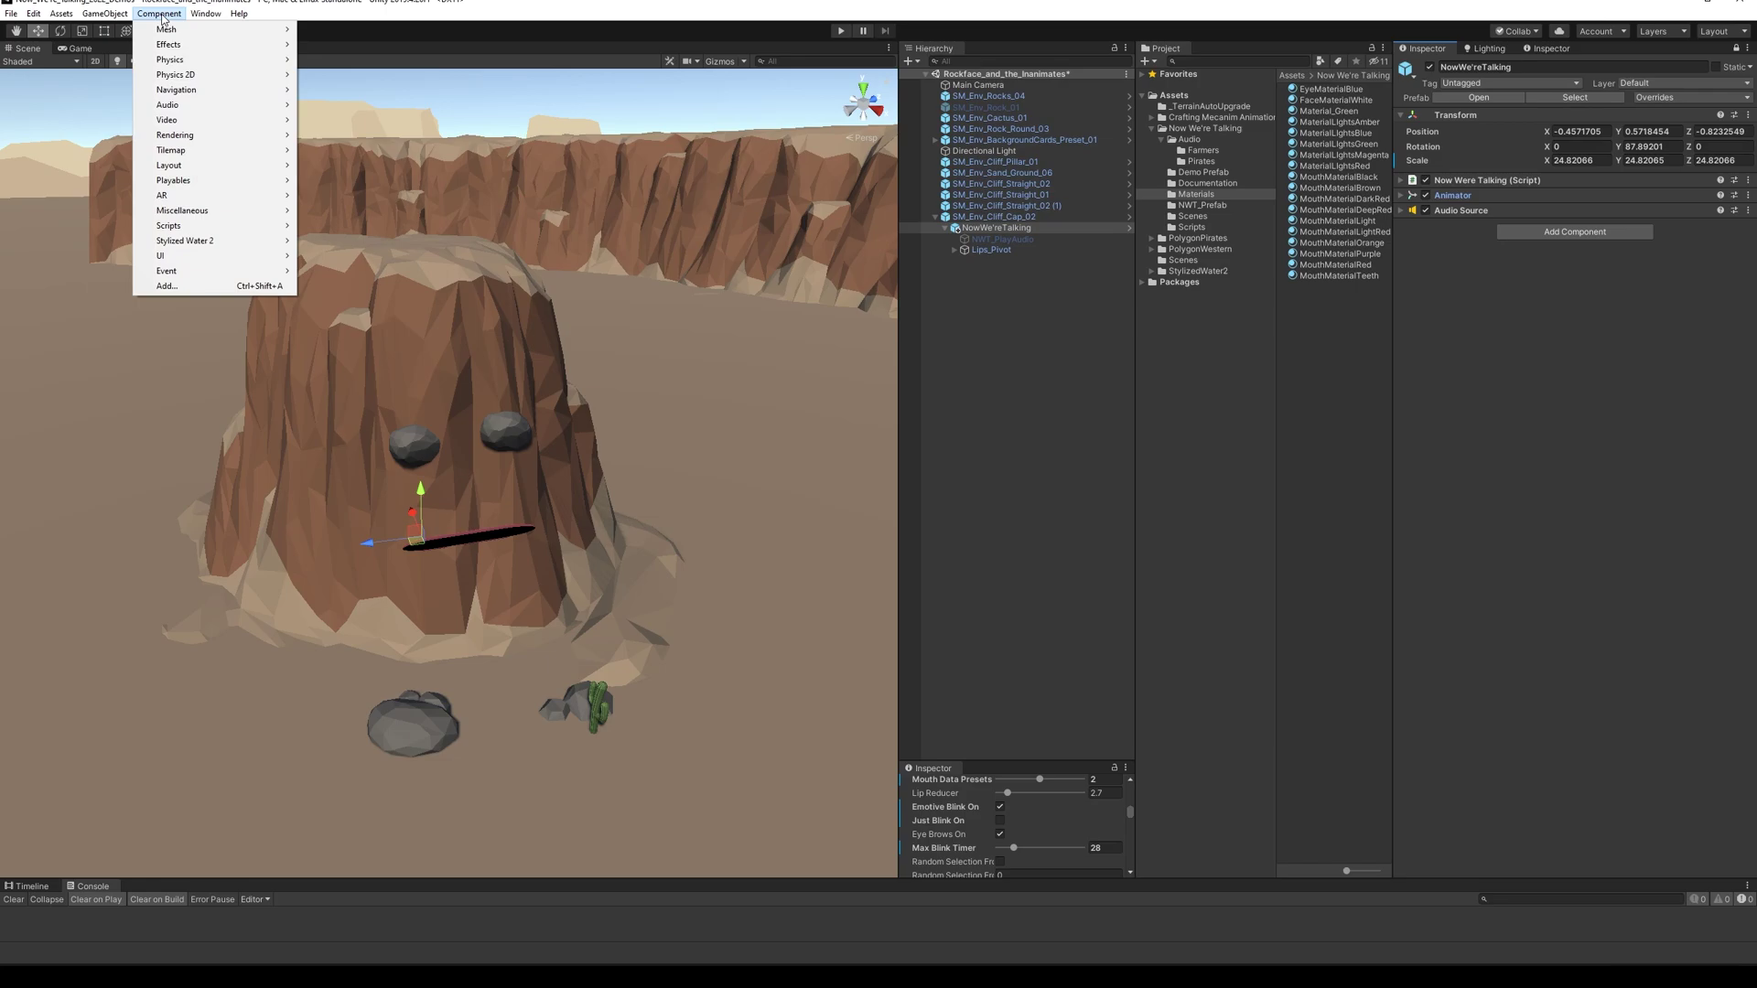
pyautogui.moveTo(194, 108)
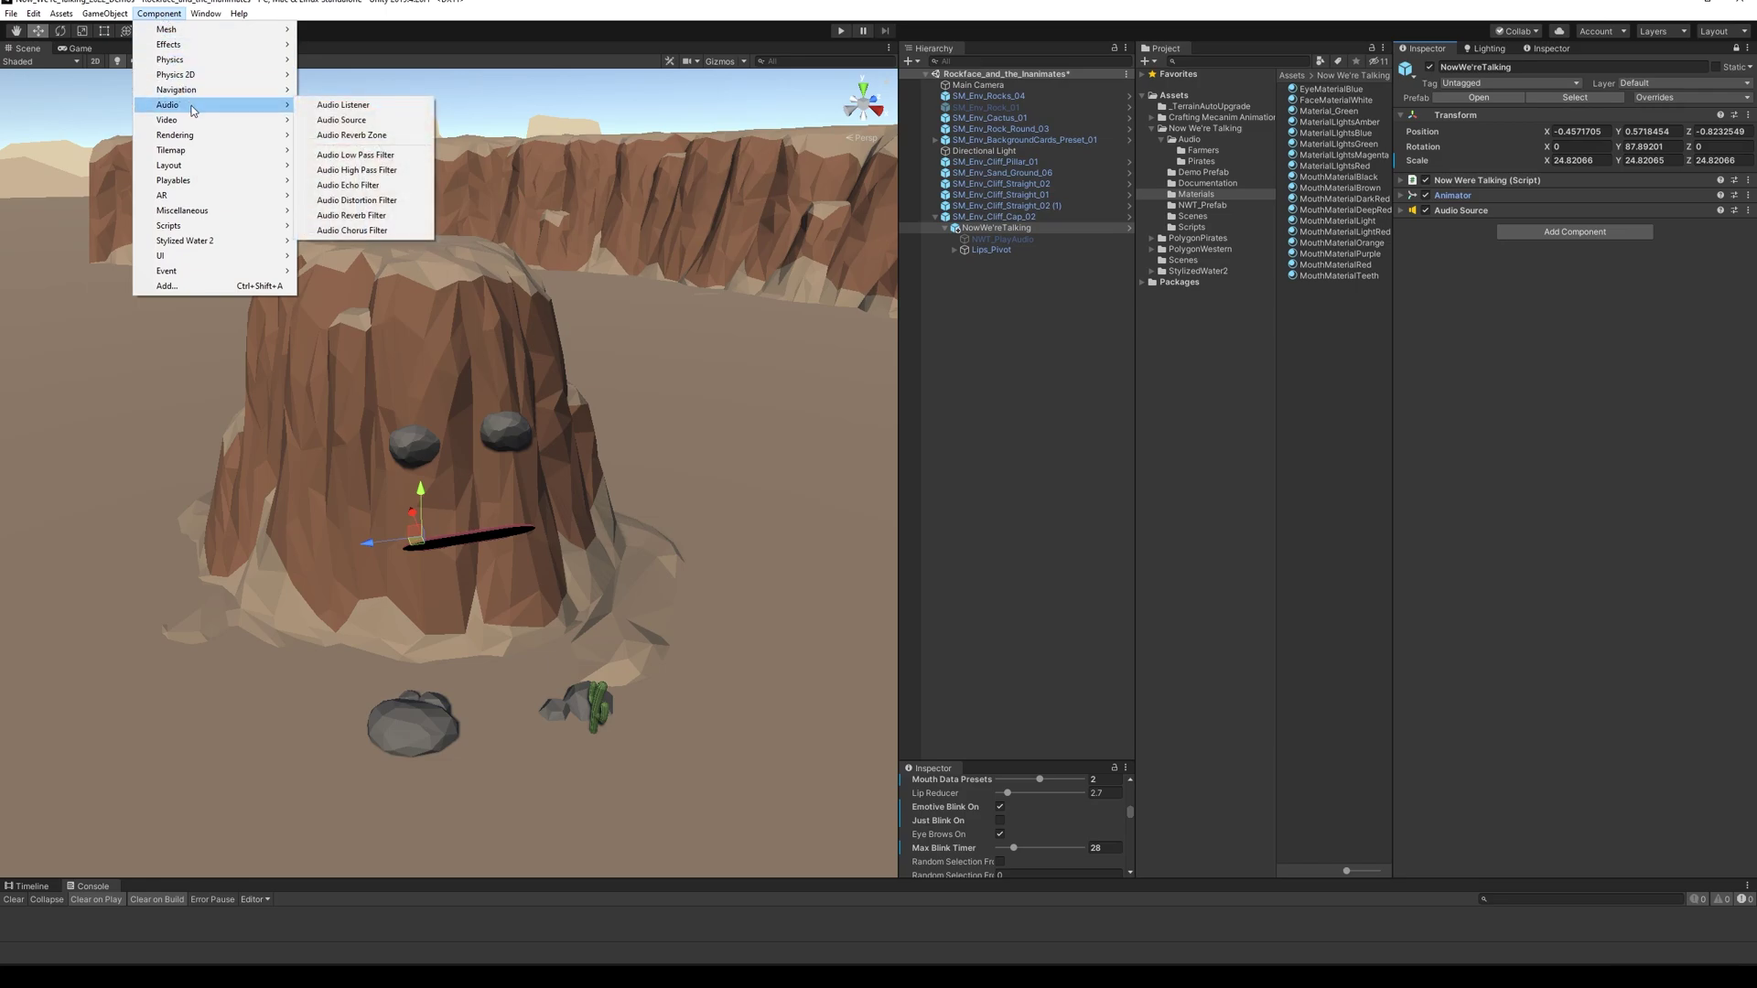
pyautogui.click(369, 139)
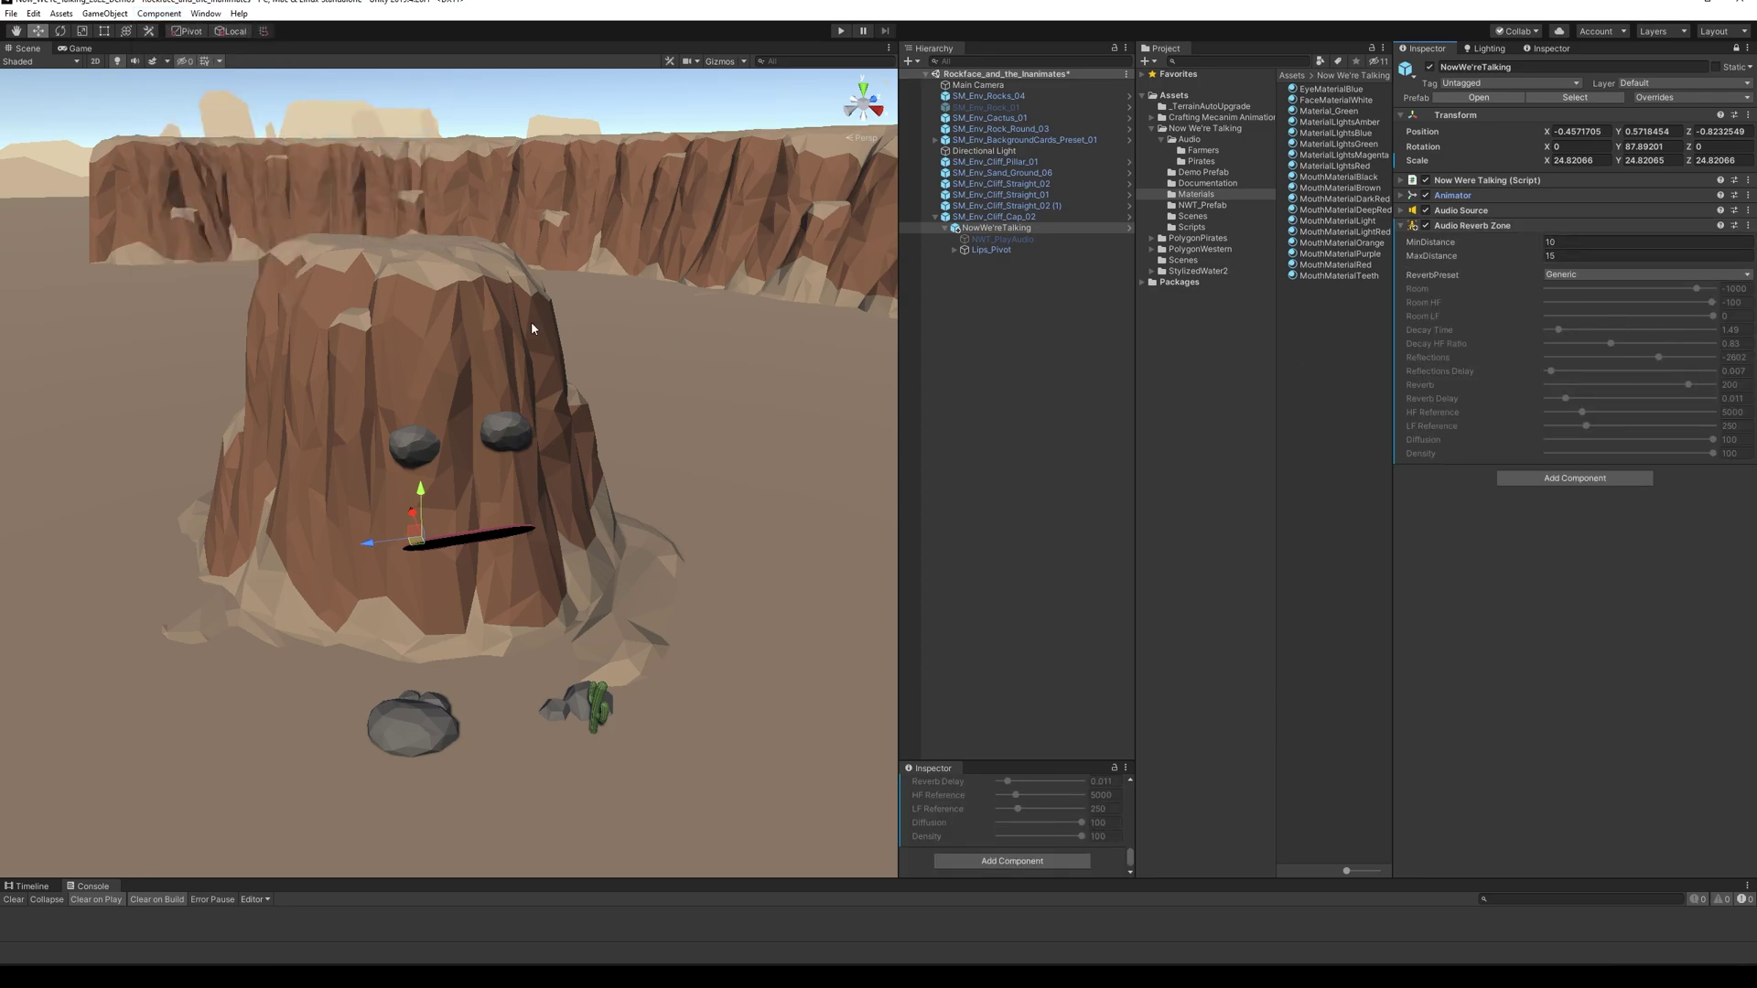
pyautogui.click(1581, 243)
pyautogui.write('2')
pyautogui.press('Tab')
pyautogui.write('20')
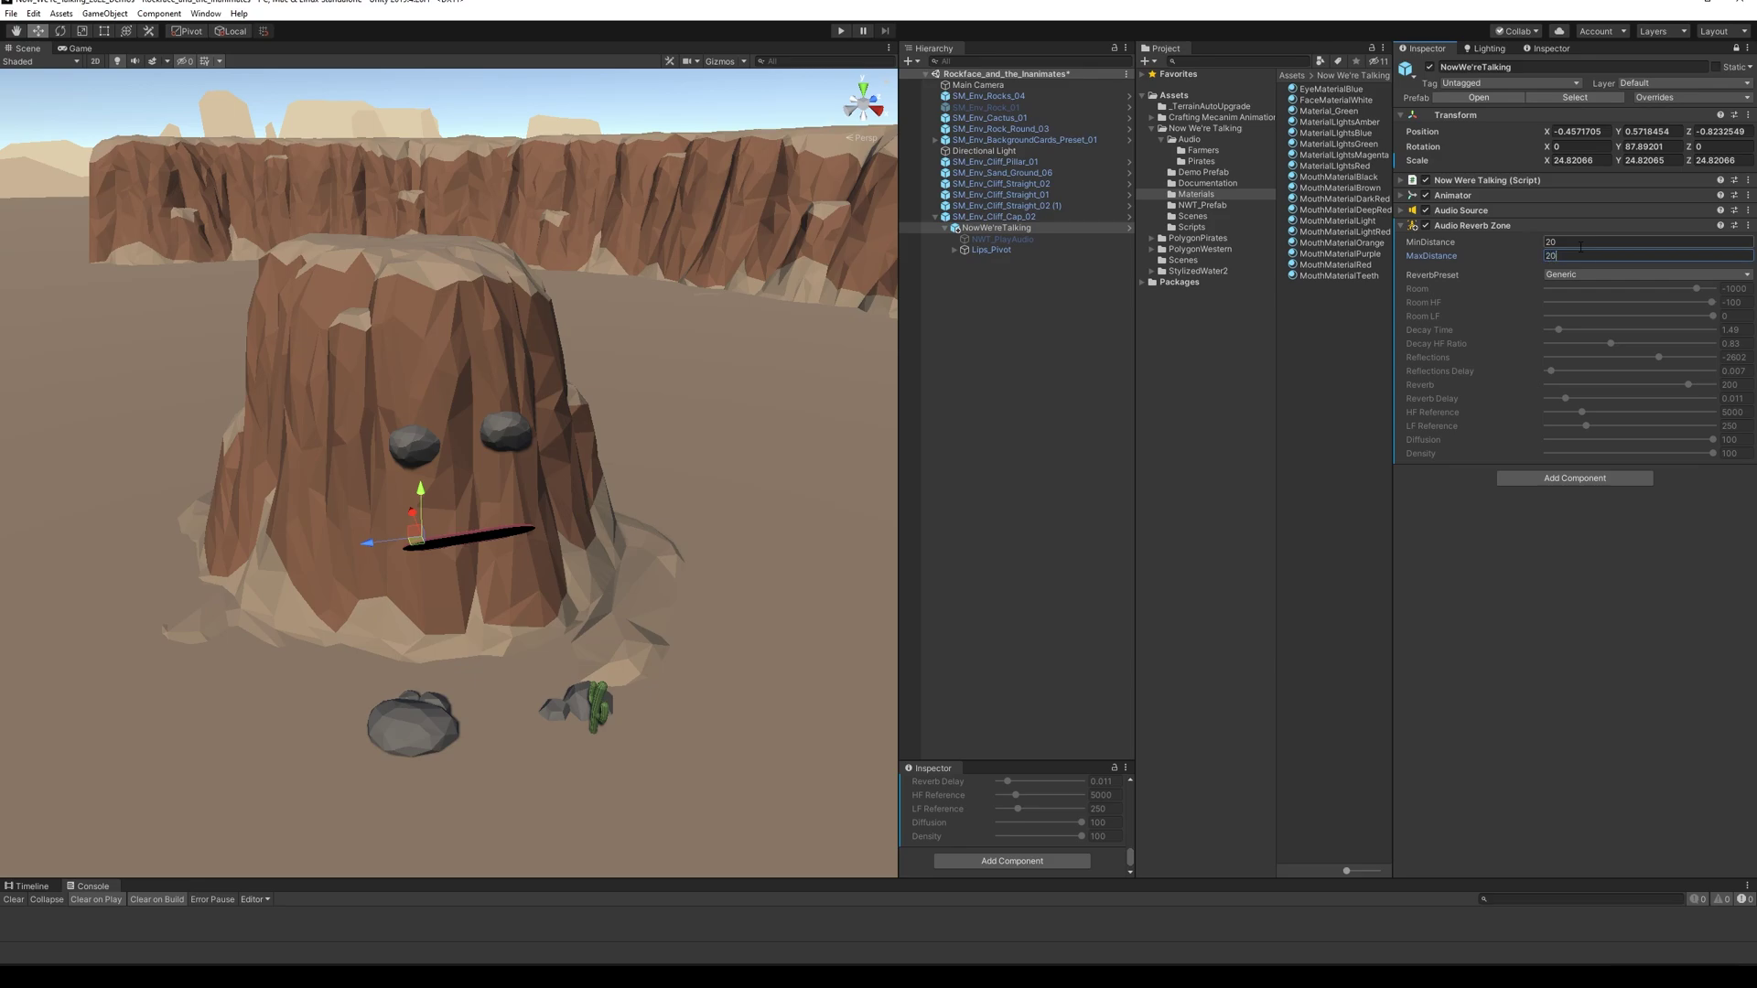
# - Set the Audio Reverb Zone's ReverbPreset to Mountains
pyautogui.click(1591, 275)
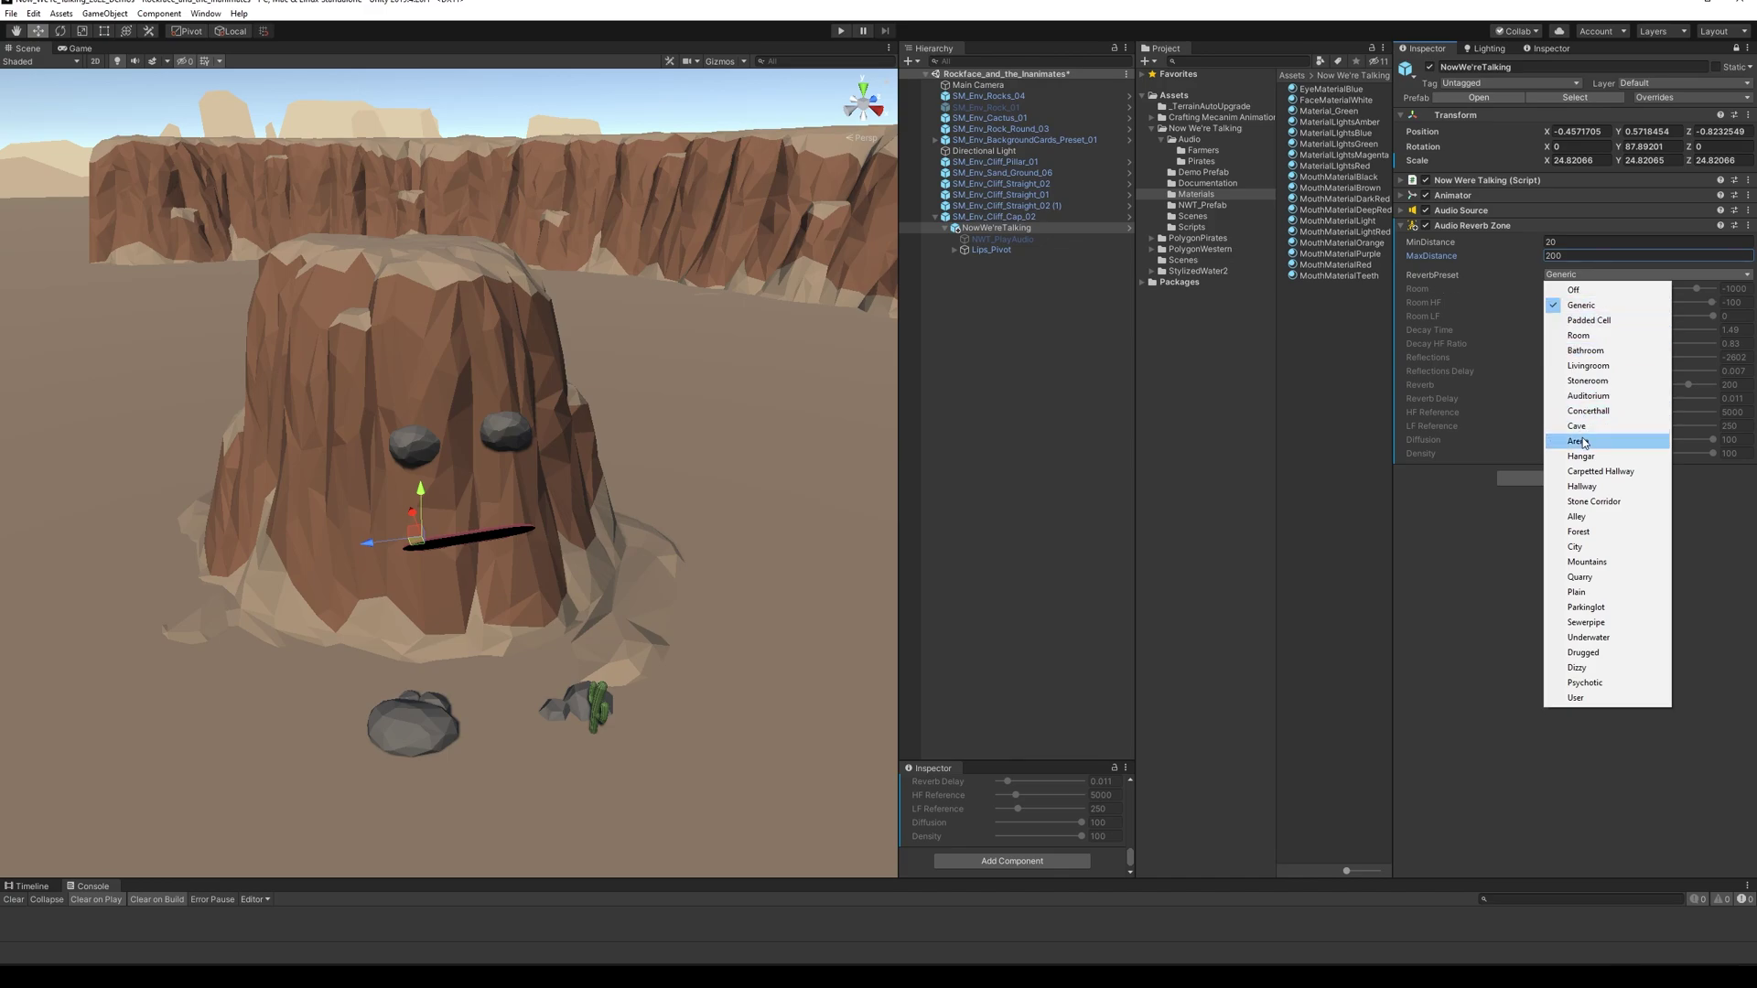
pyautogui.click(1595, 561)
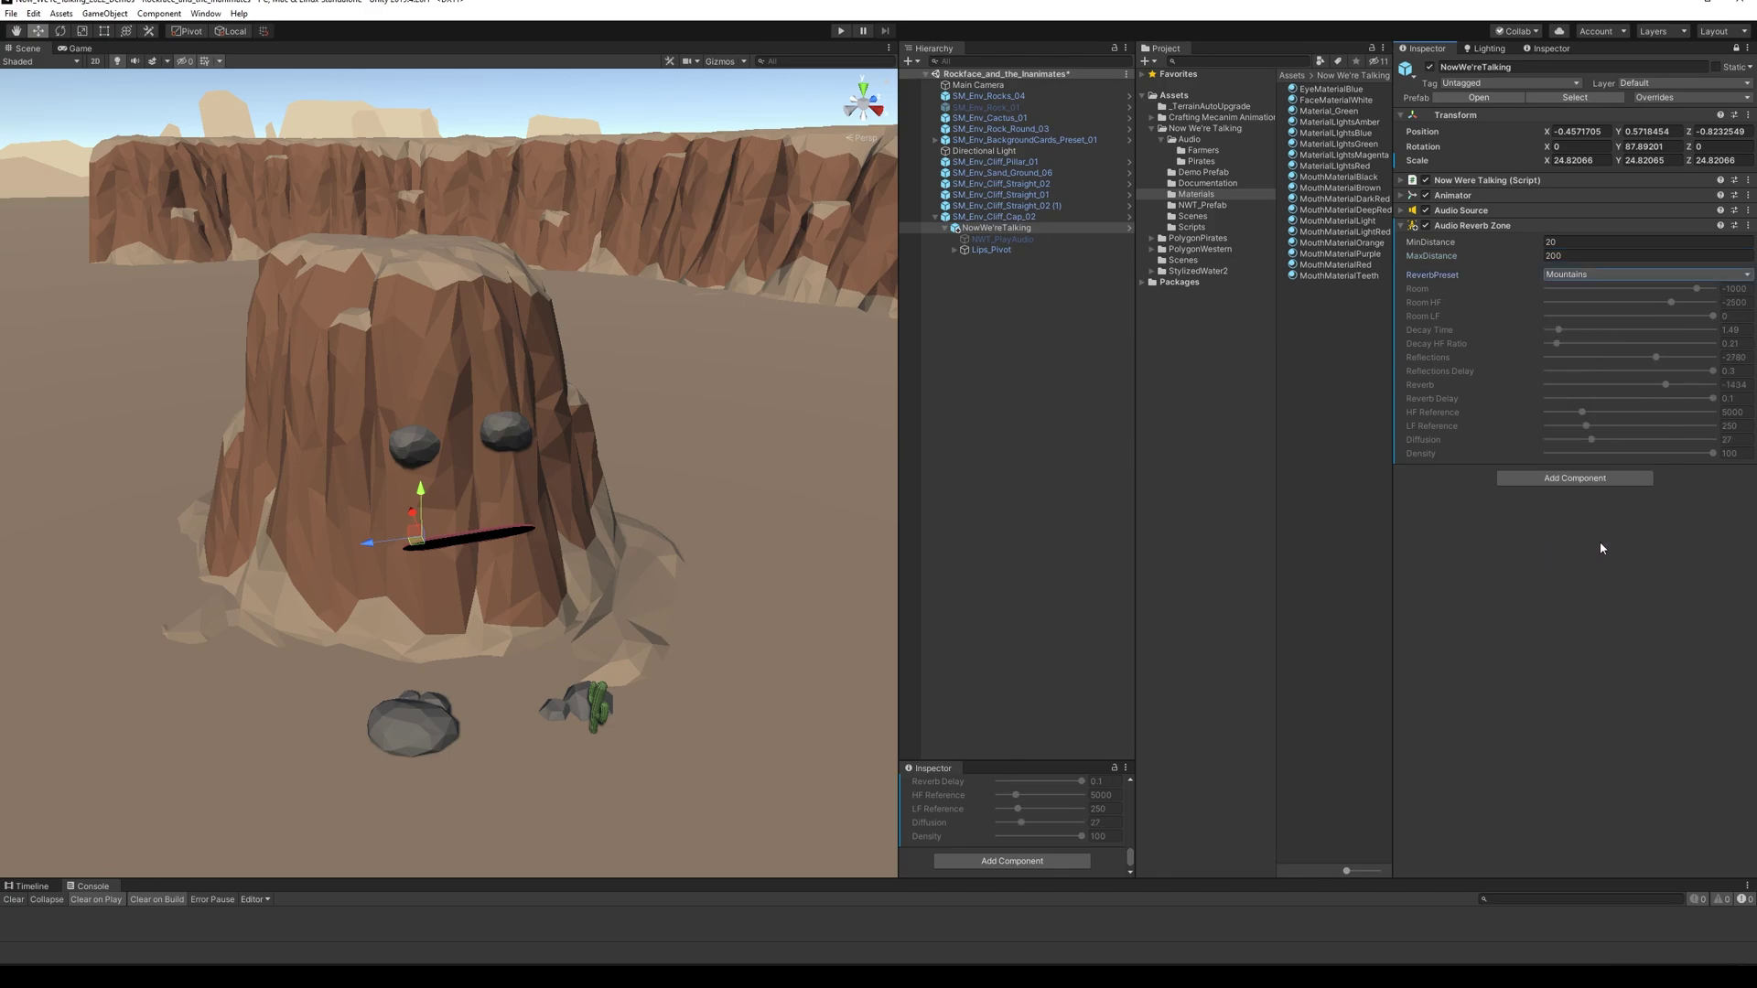
pyautogui.click(1583, 275)
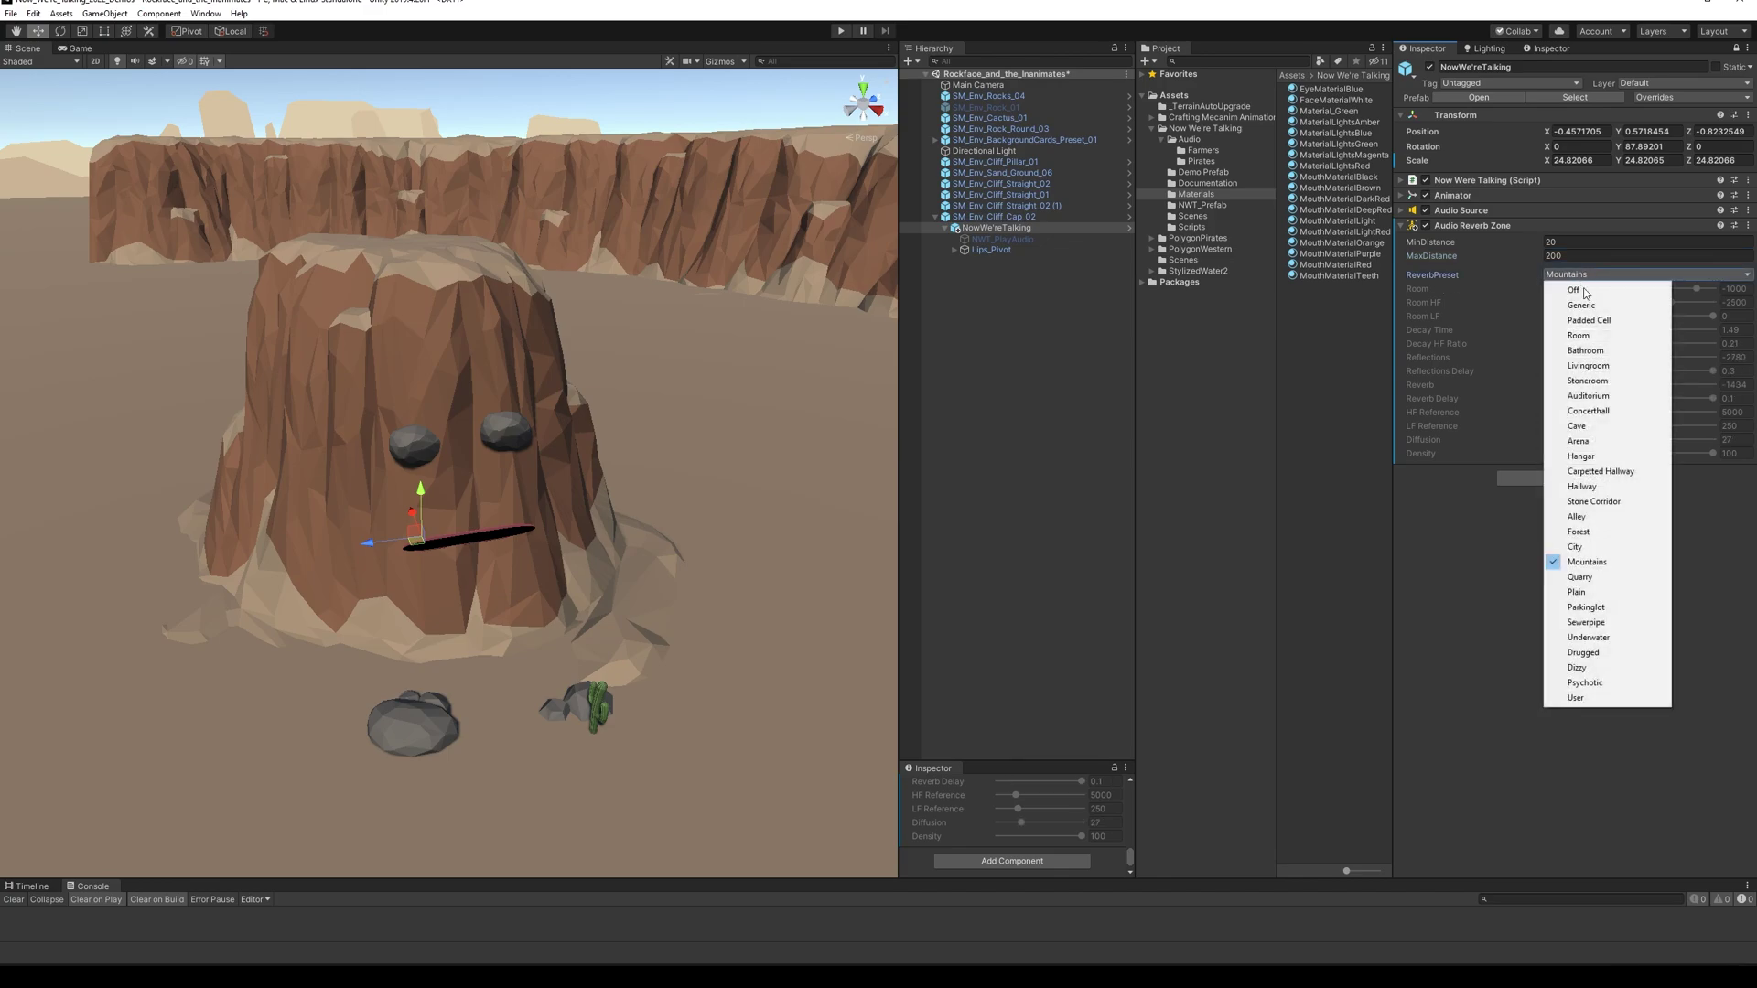
pyautogui.click(1593, 563)
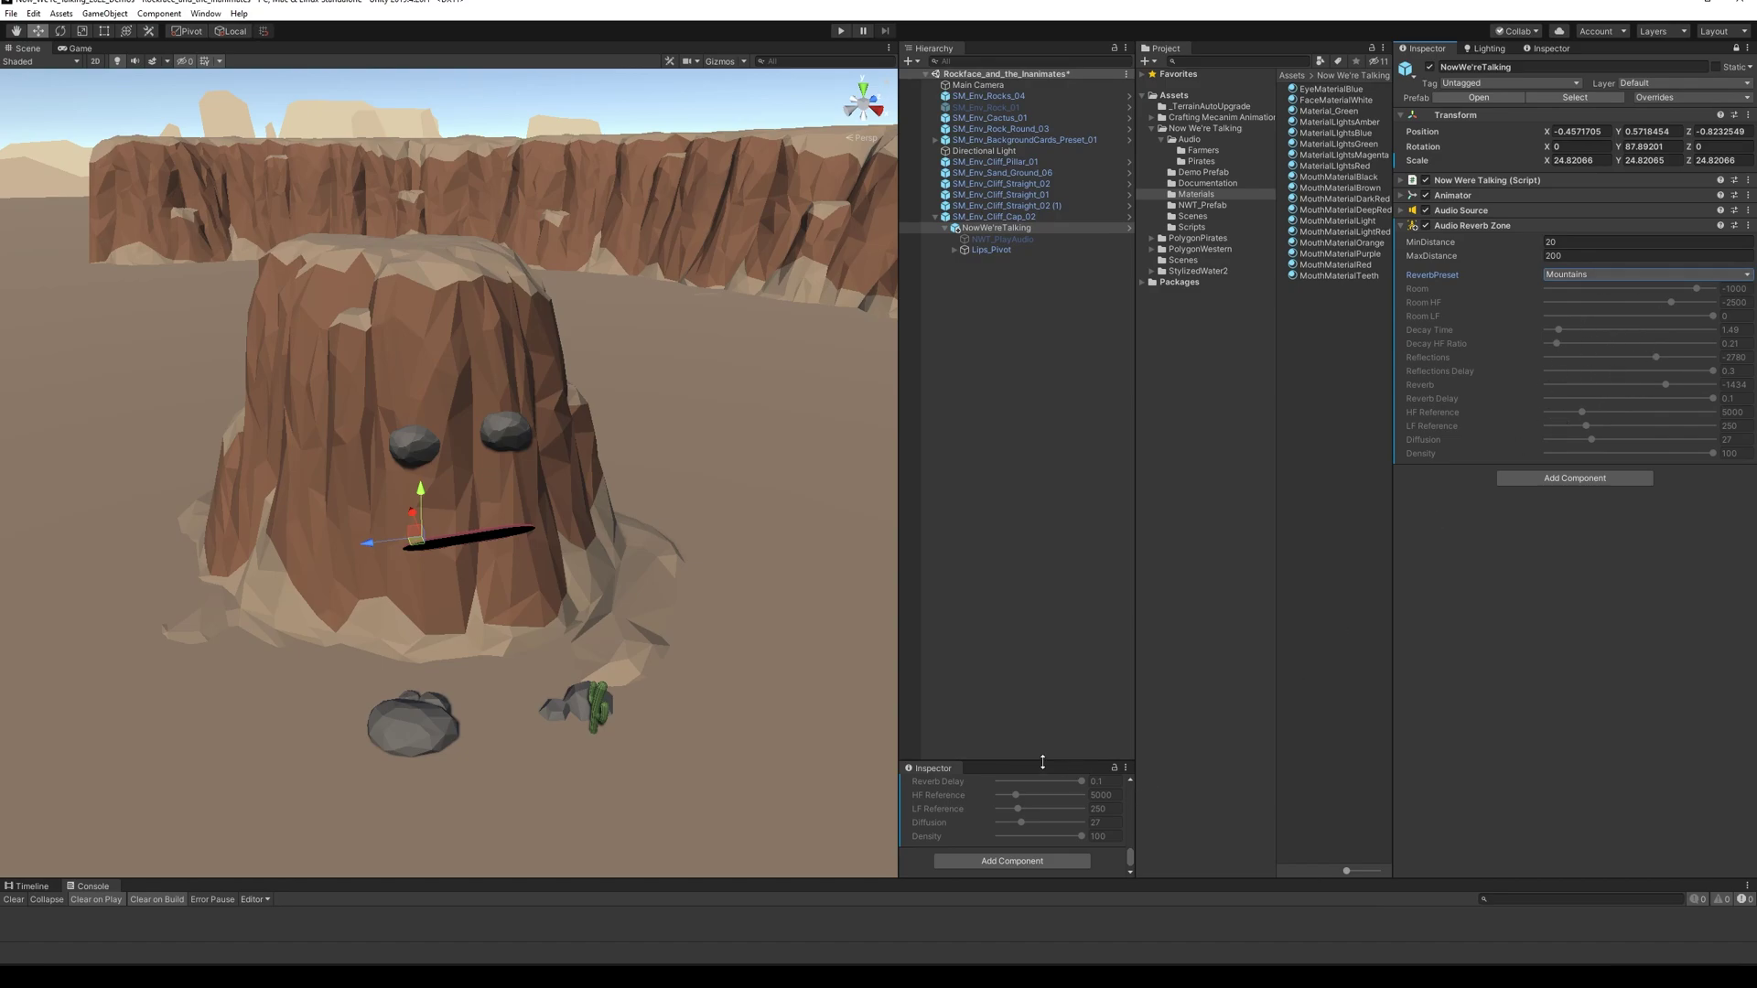
# - Enlarge the second Inspector and test the reverb by activating NWT_PlayAudio during a Play mode run
pyautogui.moveTo(1042, 761); pyautogui.dragTo(1042, 611)
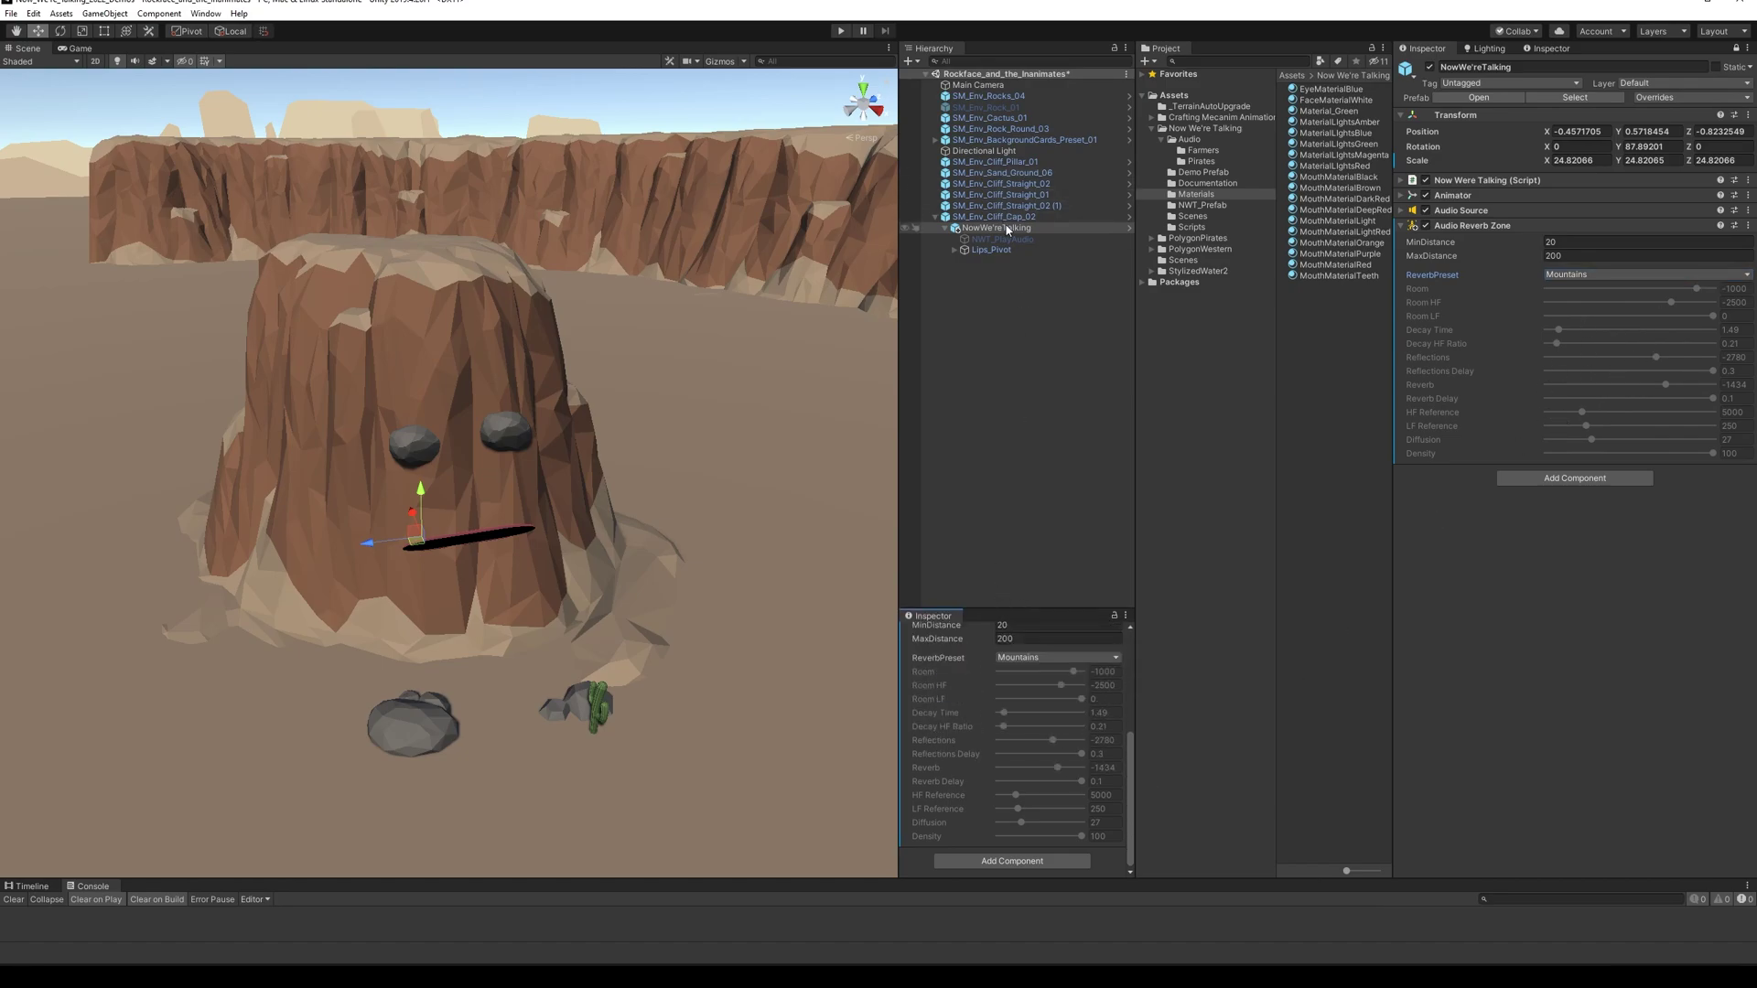
pyautogui.click(840, 30)
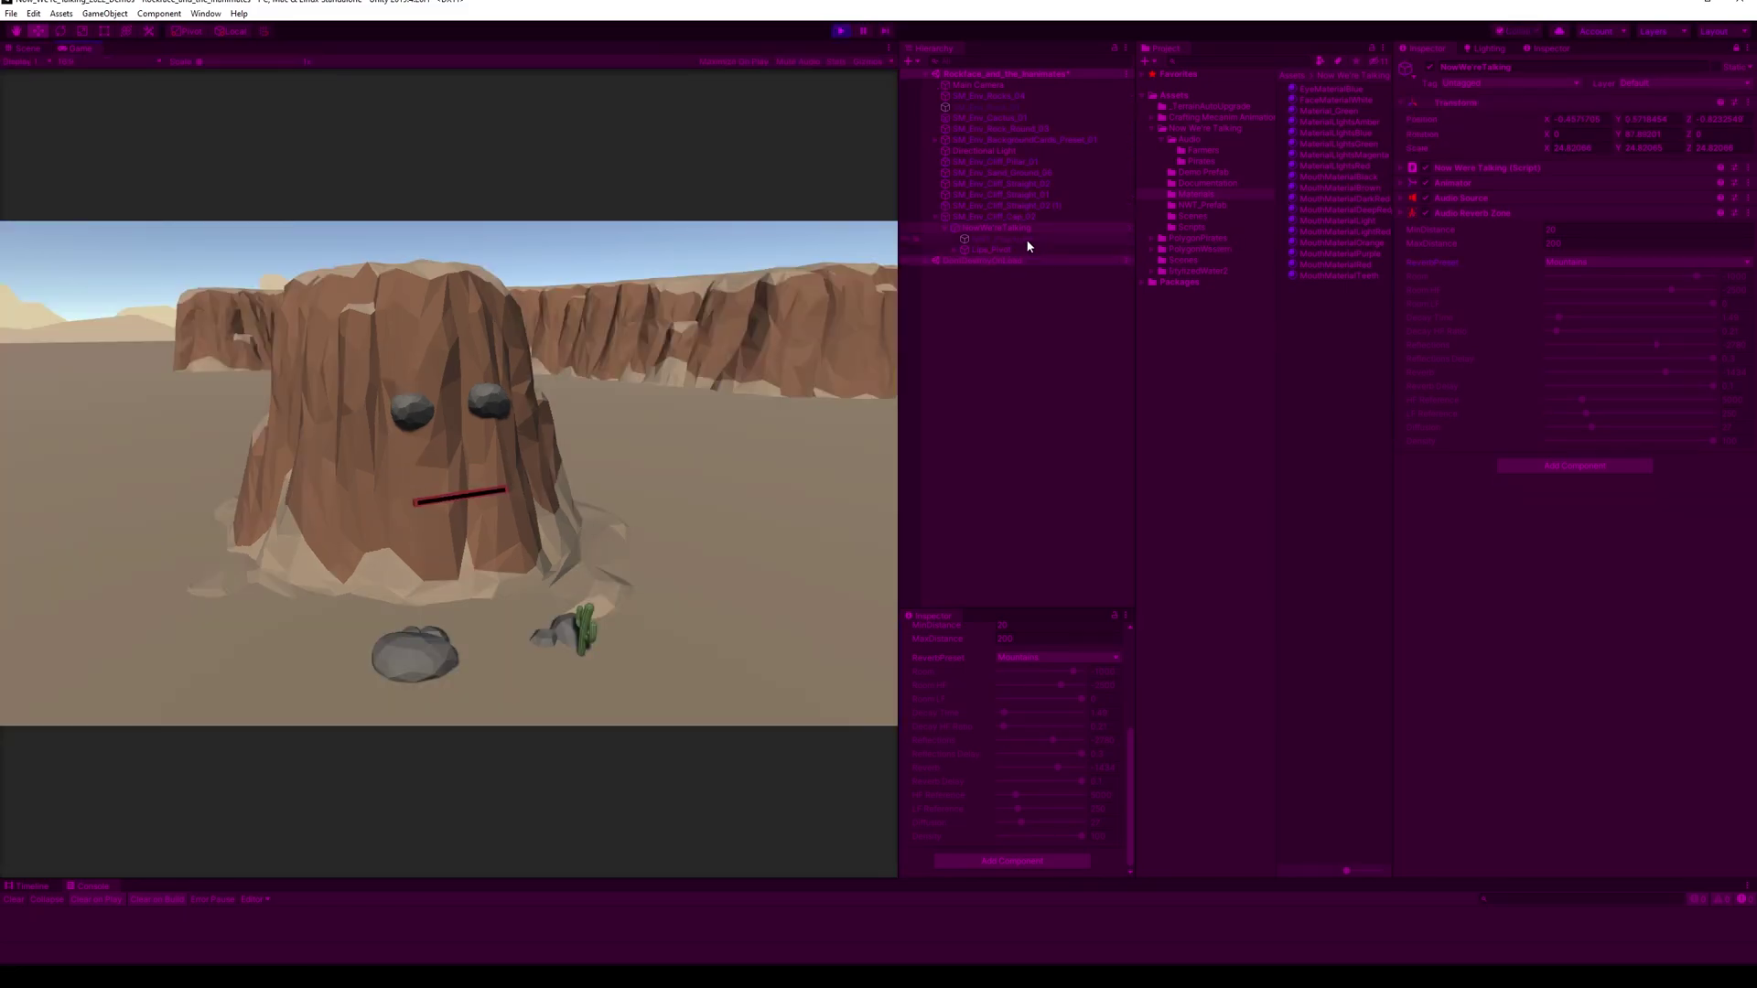
pyautogui.click(1018, 239)
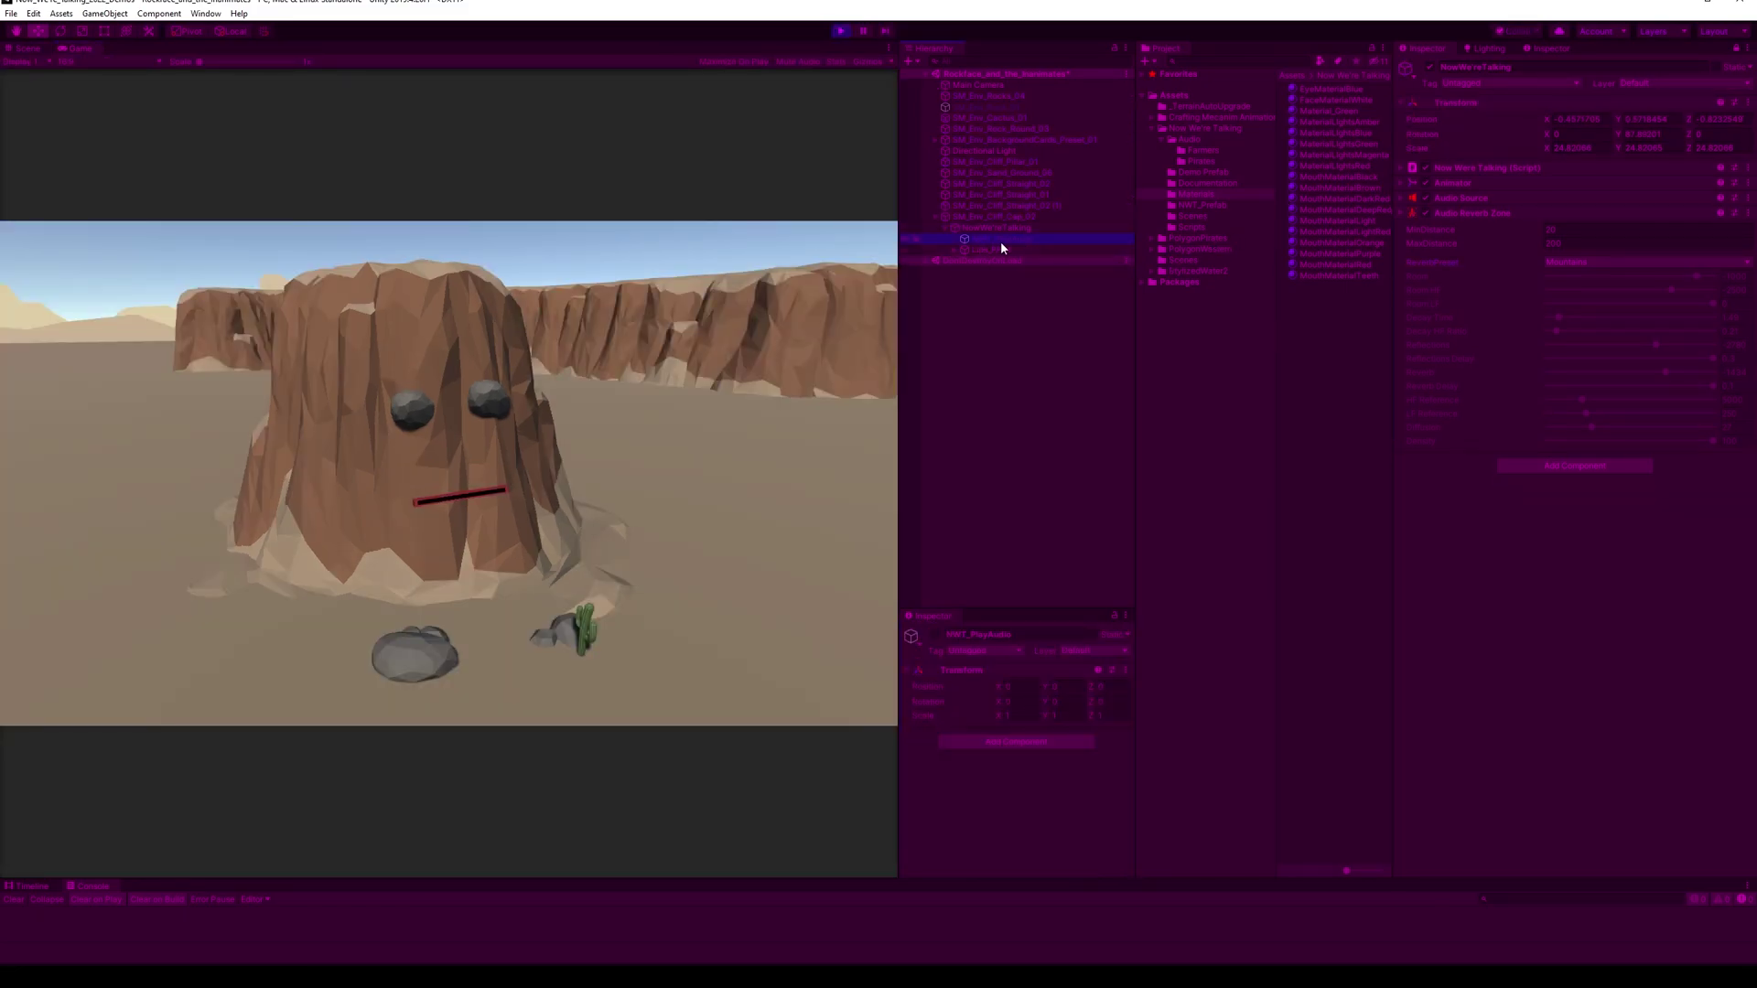
pyautogui.click(935, 637)
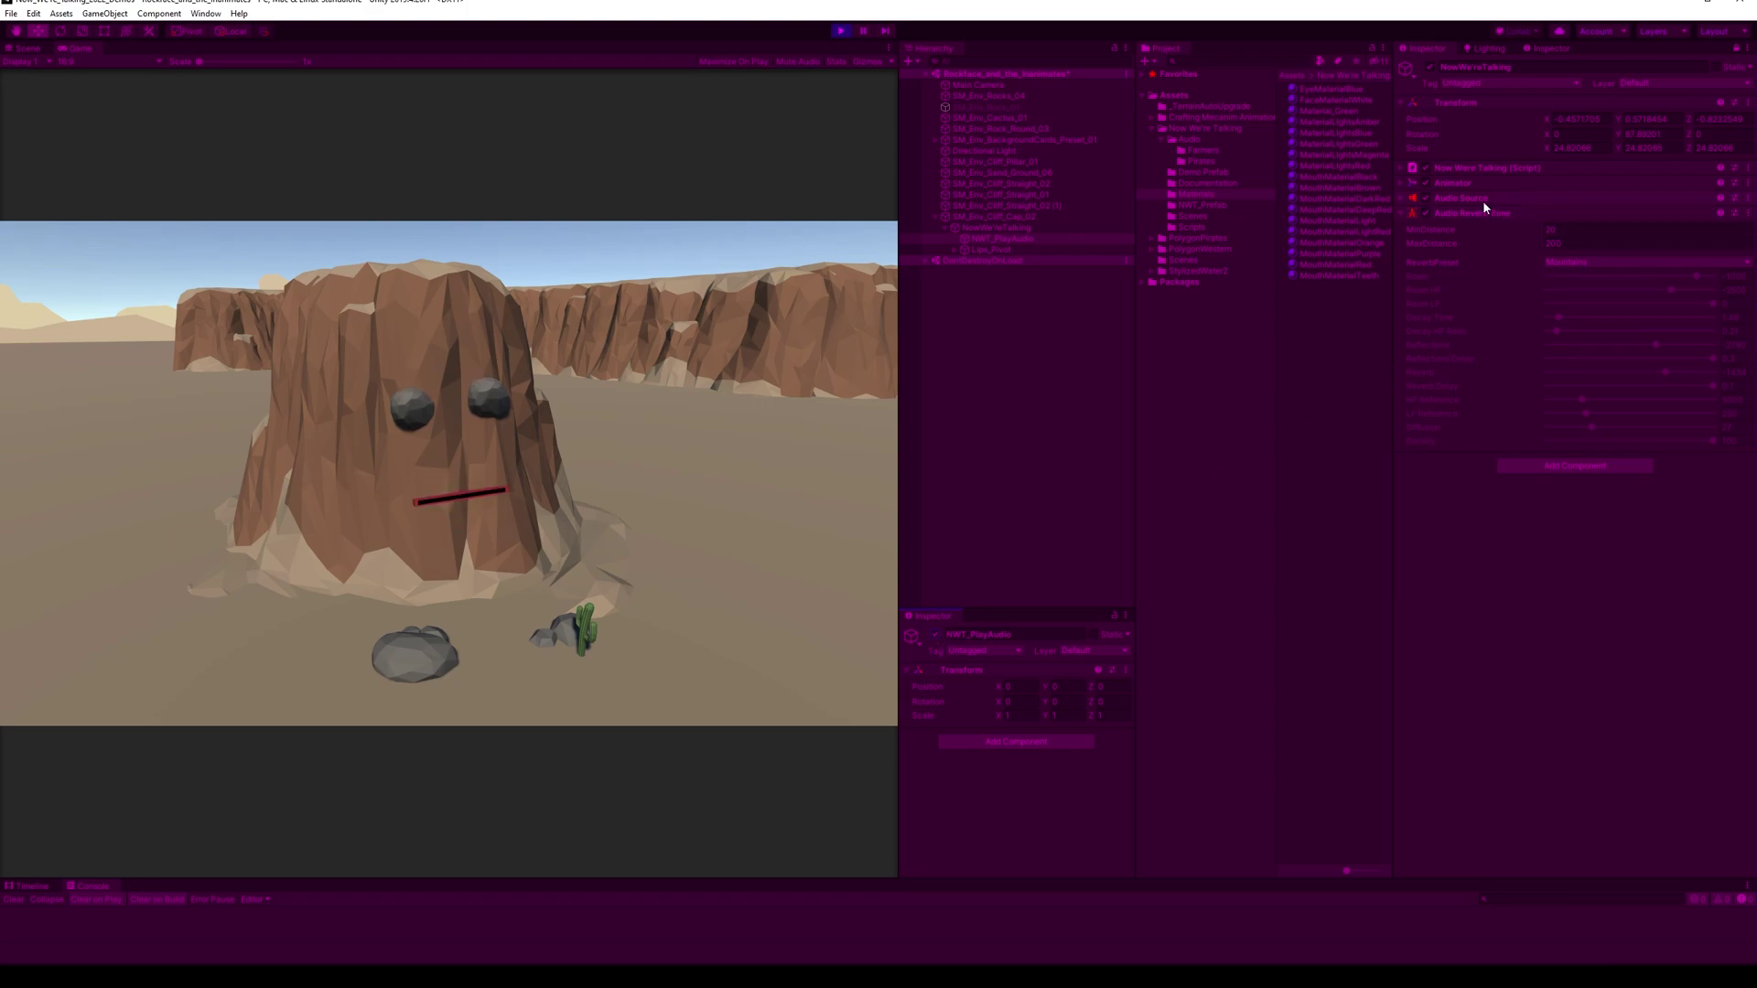
pyautogui.click(840, 30)
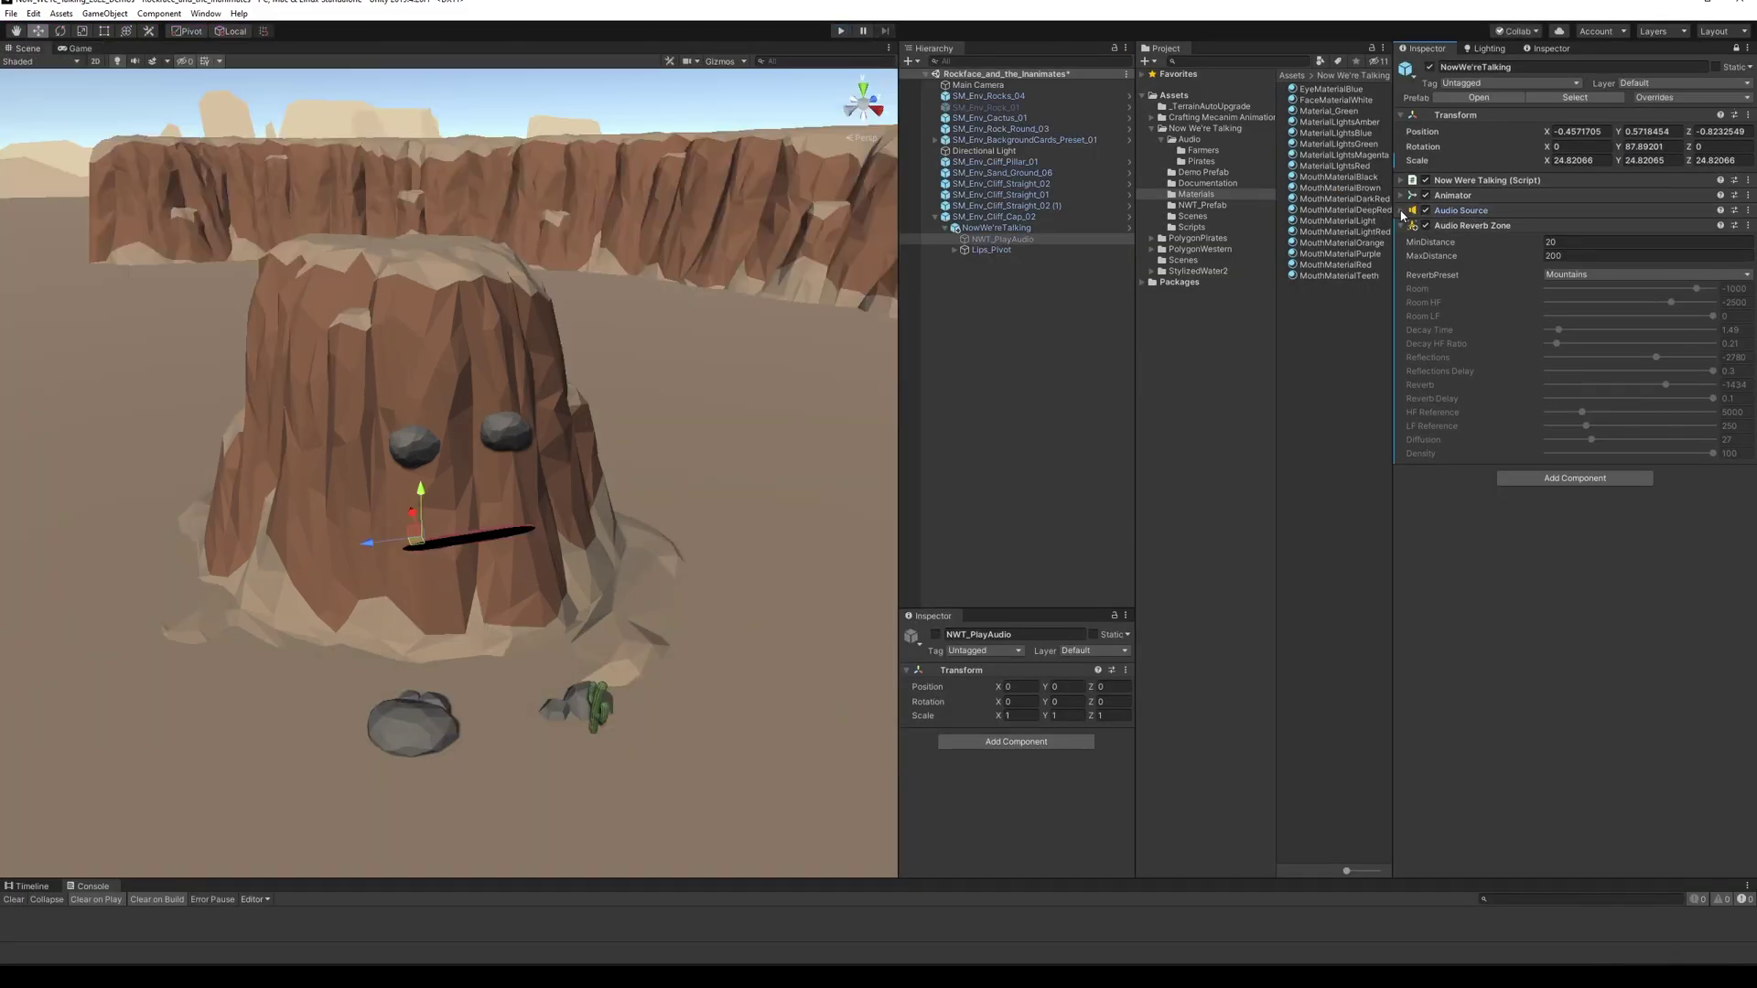
# - Set the Audio Source pitch of NowWe'reTalking to 0.6 in edit mode and collapse the component
pyautogui.click(1401, 211)
pyautogui.click(1719, 386)
pyautogui.write('0.6')
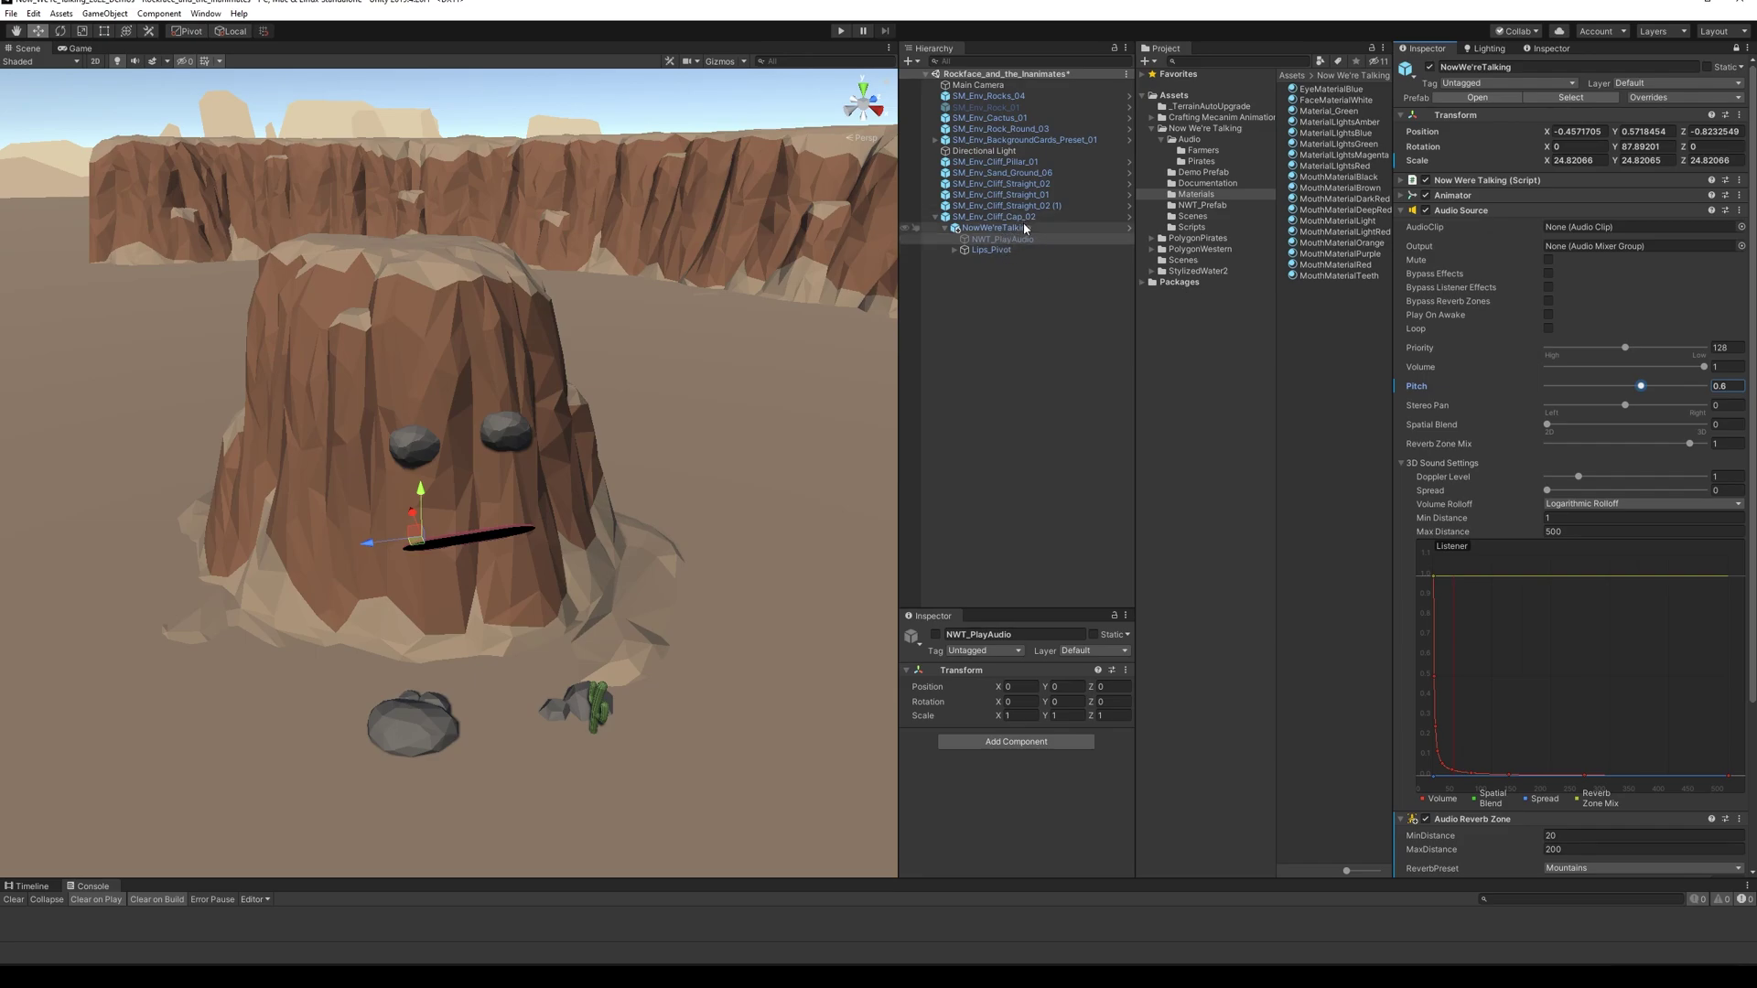
pyautogui.click(1461, 210)
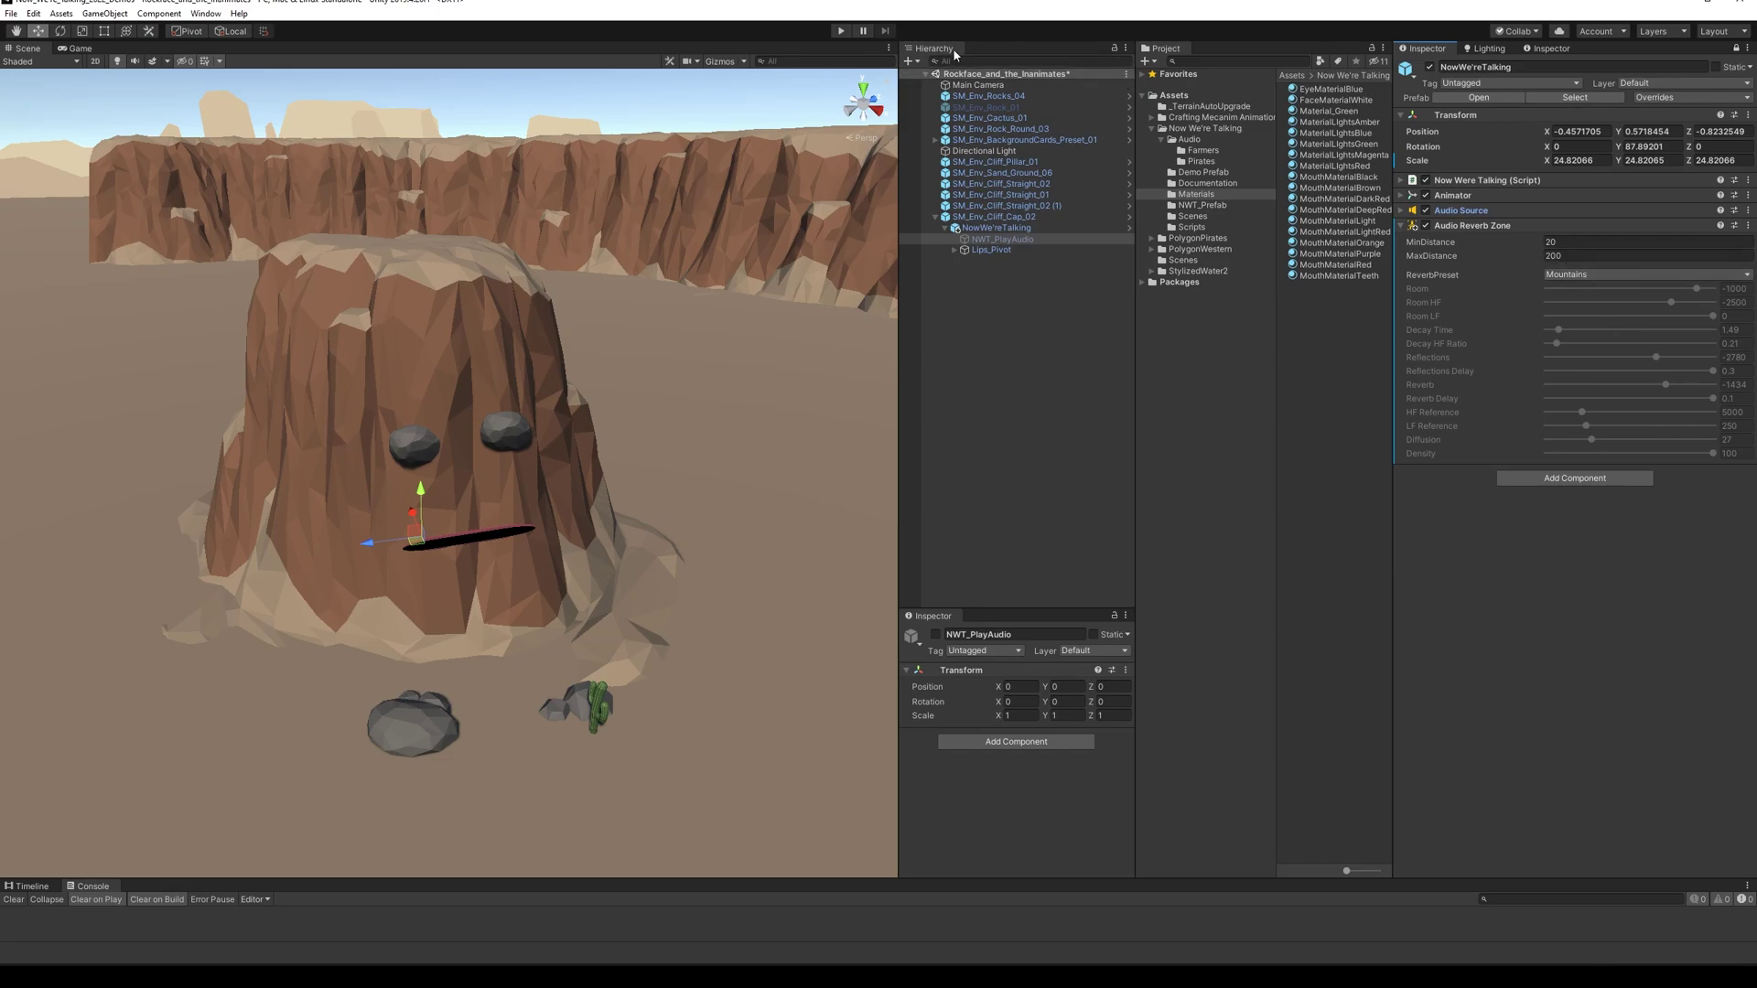
# - Enter Play mode and activate NWT_PlayAudio to listen to the rock face with the lowered pitch
pyautogui.click(841, 32)
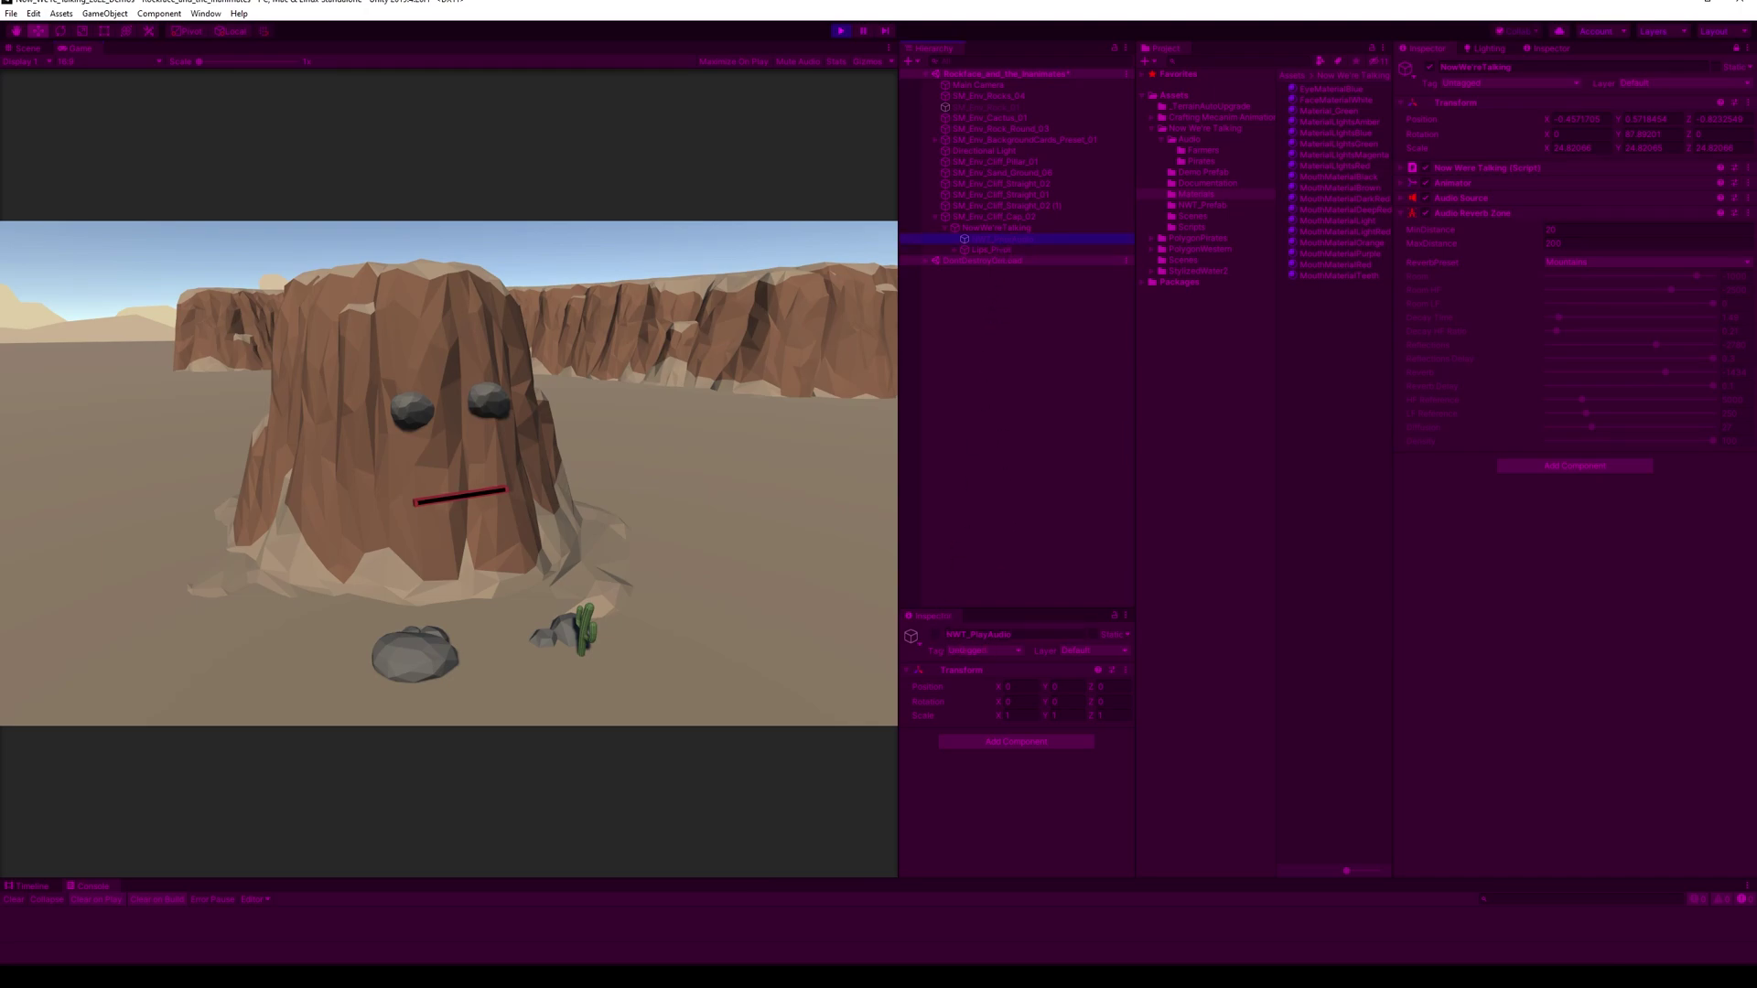
pyautogui.click(936, 635)
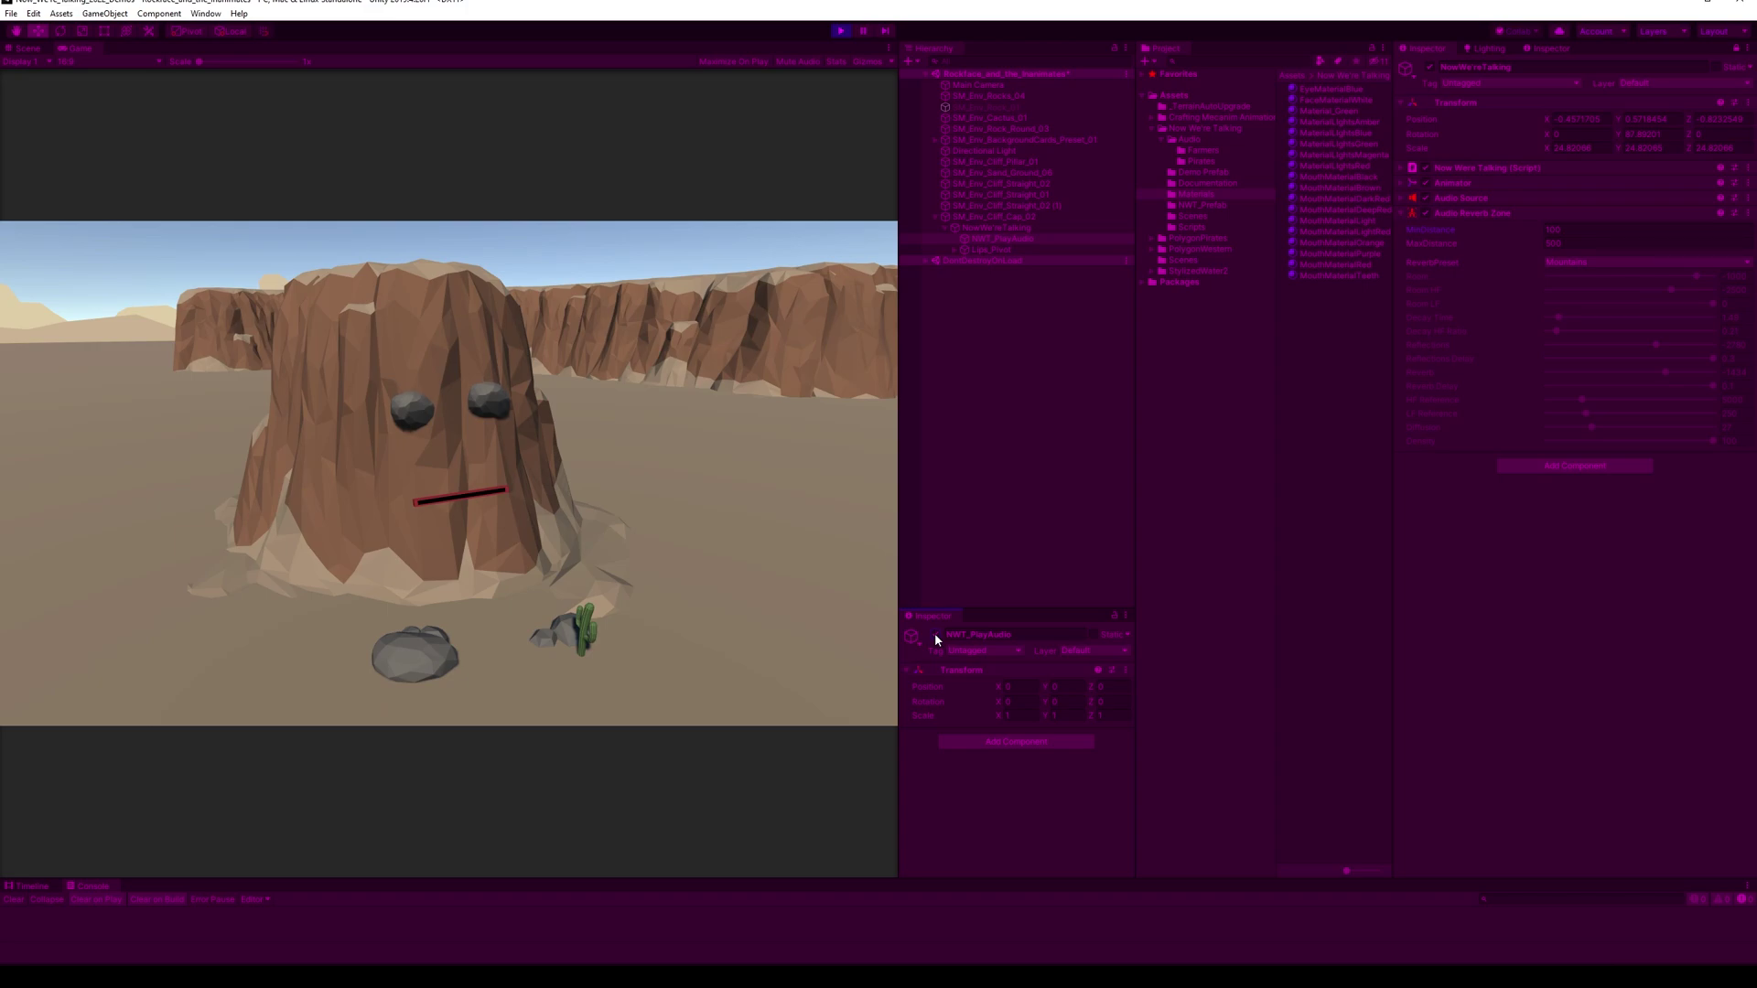
# - Set the Audio Reverb Zone's ReverbPreset to Quarry and listen to the rock face by activating NWT_PlayAudio
pyautogui.click(1613, 263)
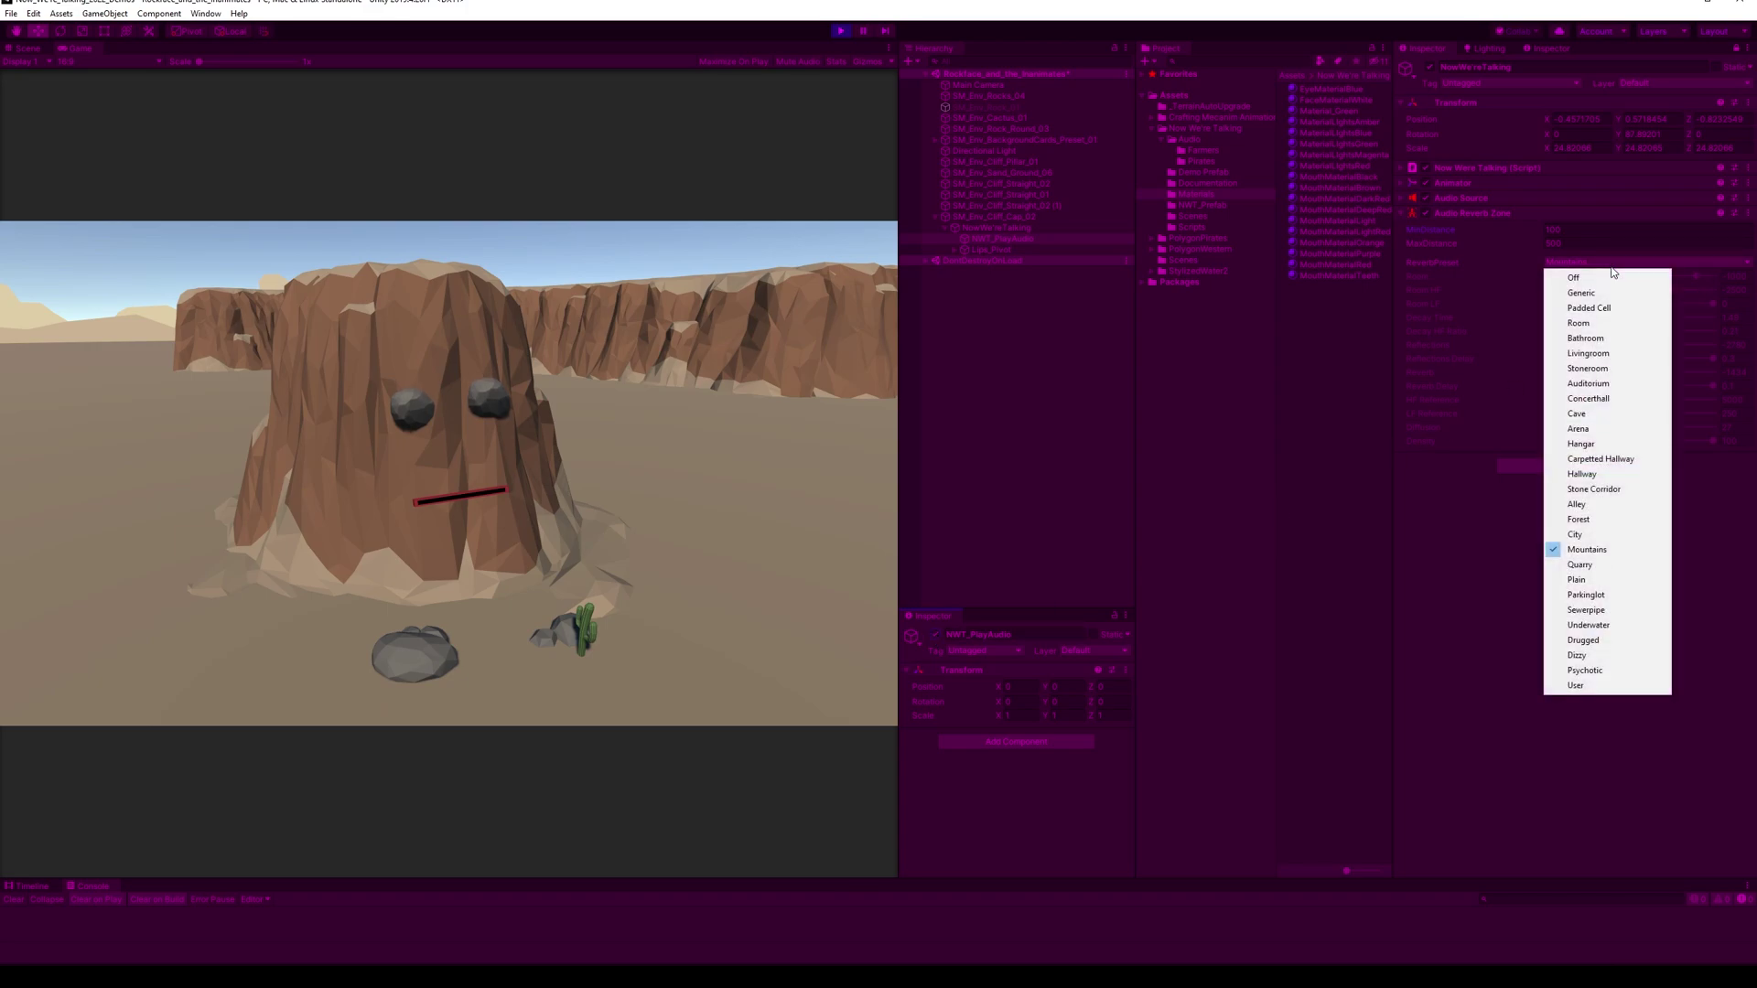
pyautogui.click(1579, 565)
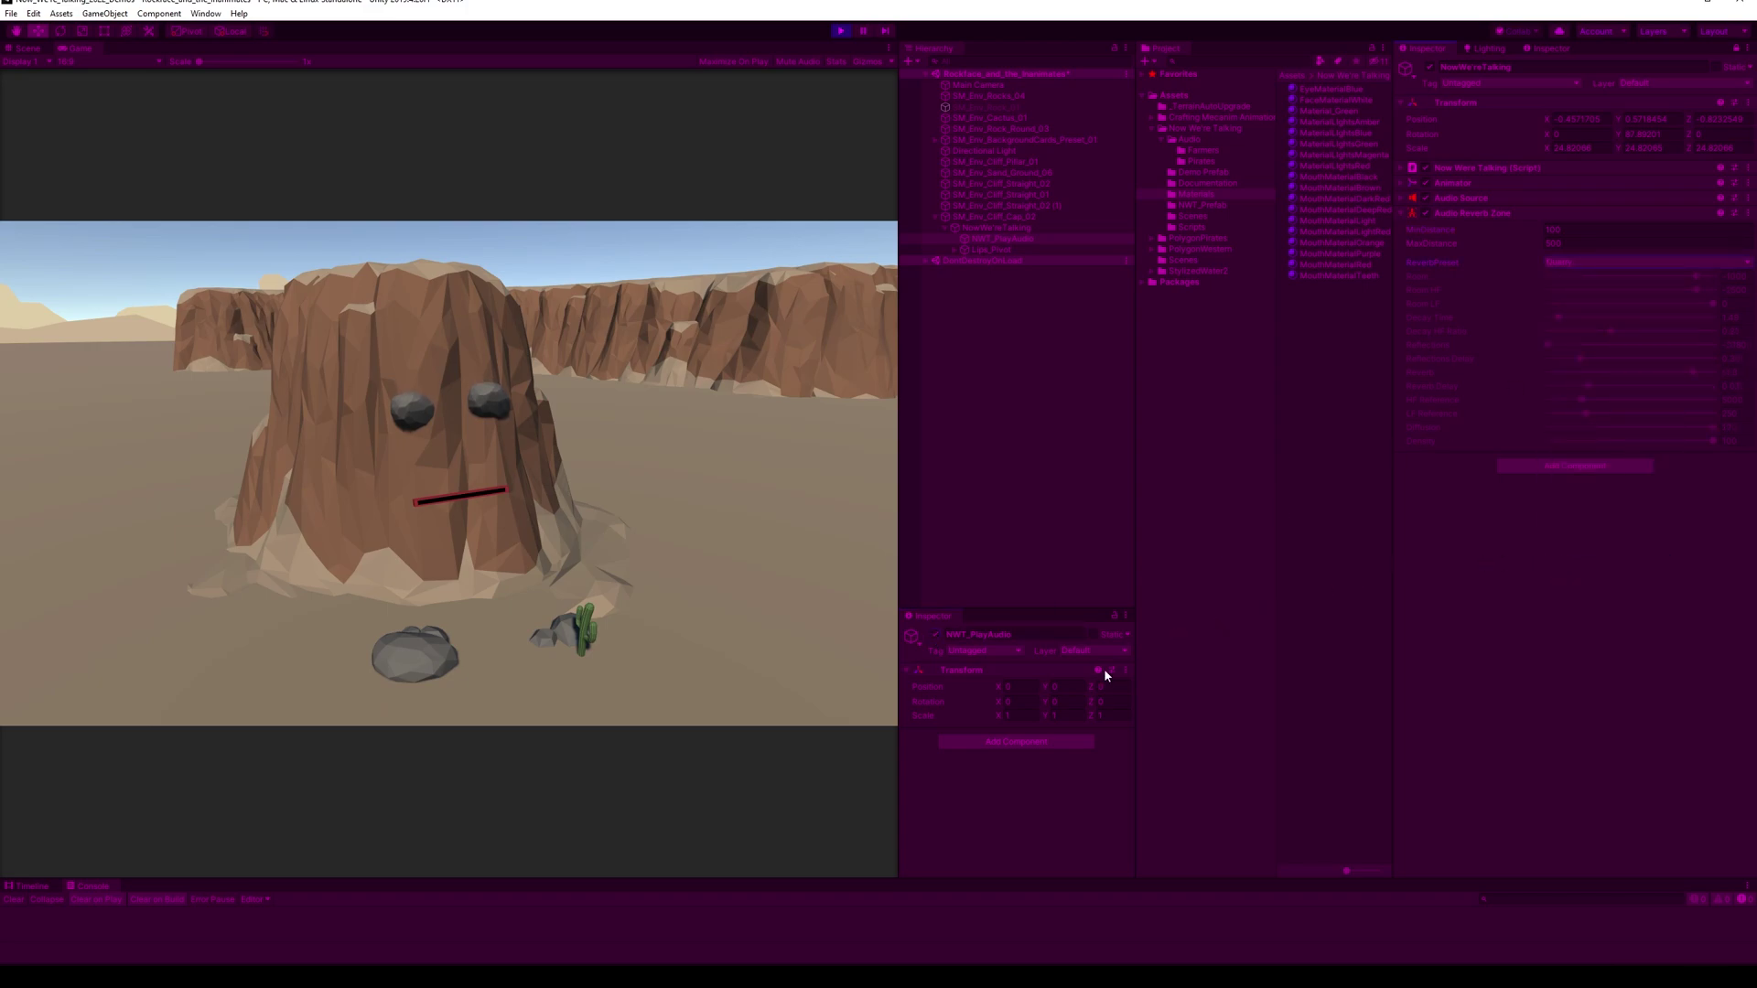
pyautogui.click(935, 633)
# - Lower the Audio Reverb Zone's MinDistance and test the voice by activating NWT_PlayAudio several times
pyautogui.click(1556, 229)
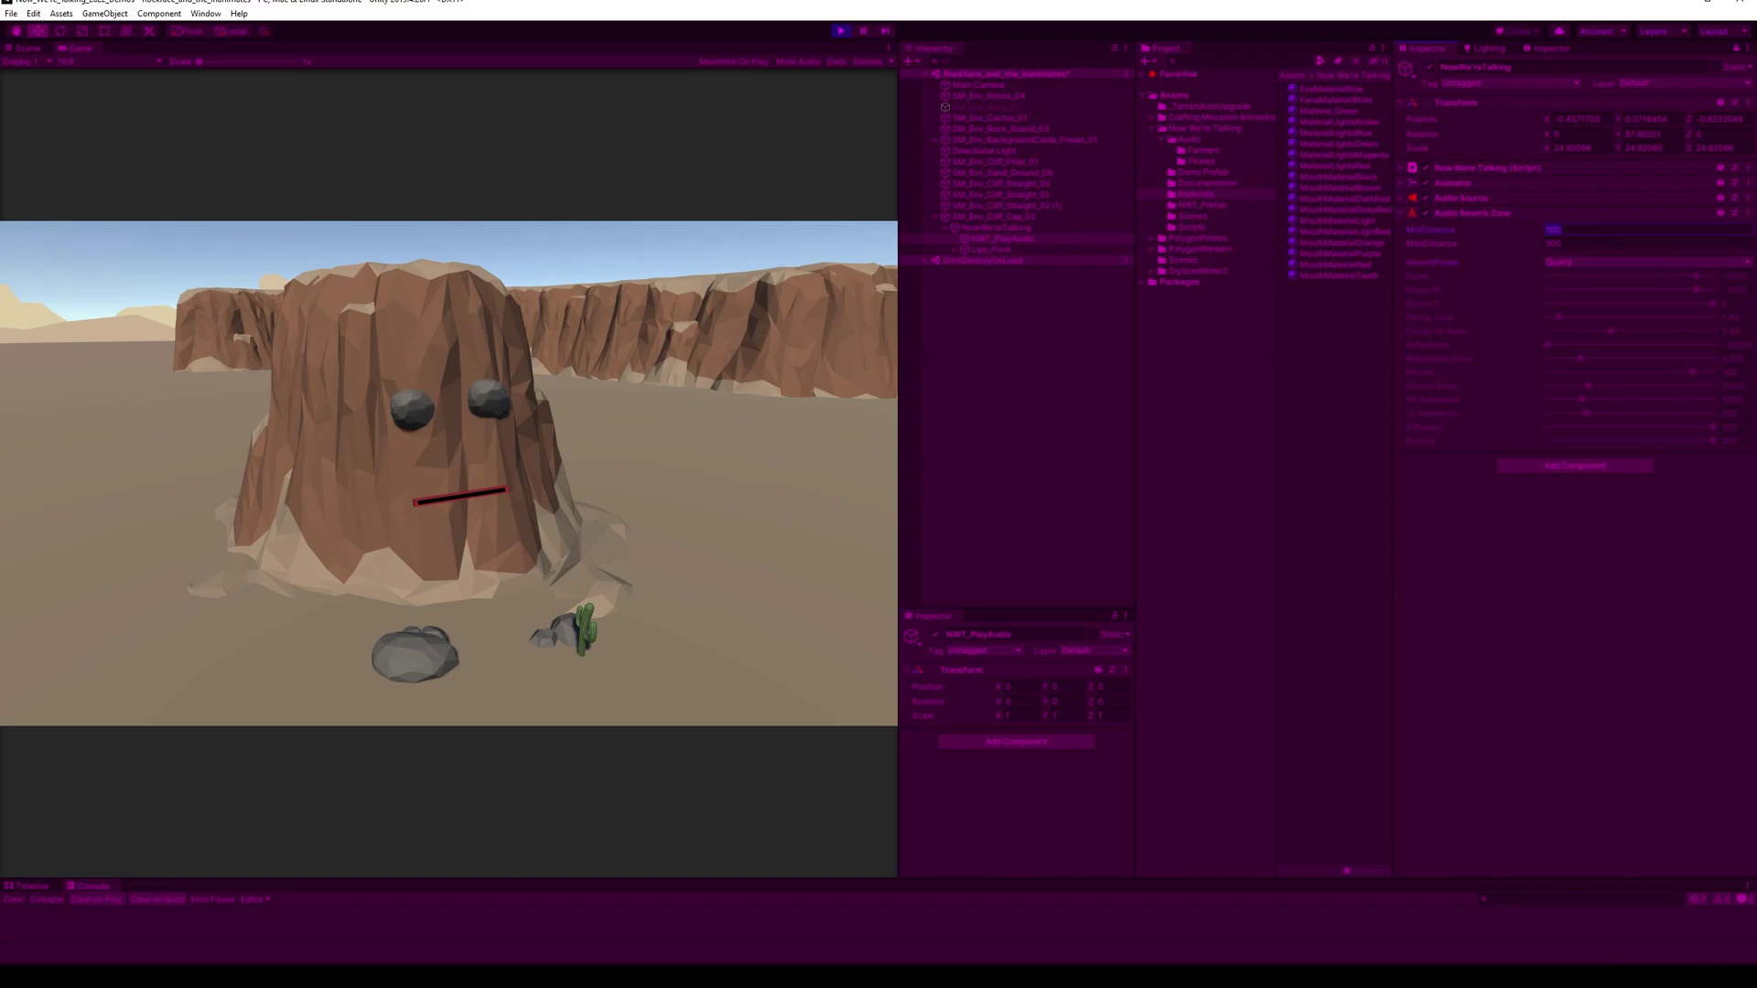
pyautogui.click(936, 635)
pyautogui.click(935, 635)
pyautogui.click(935, 635)
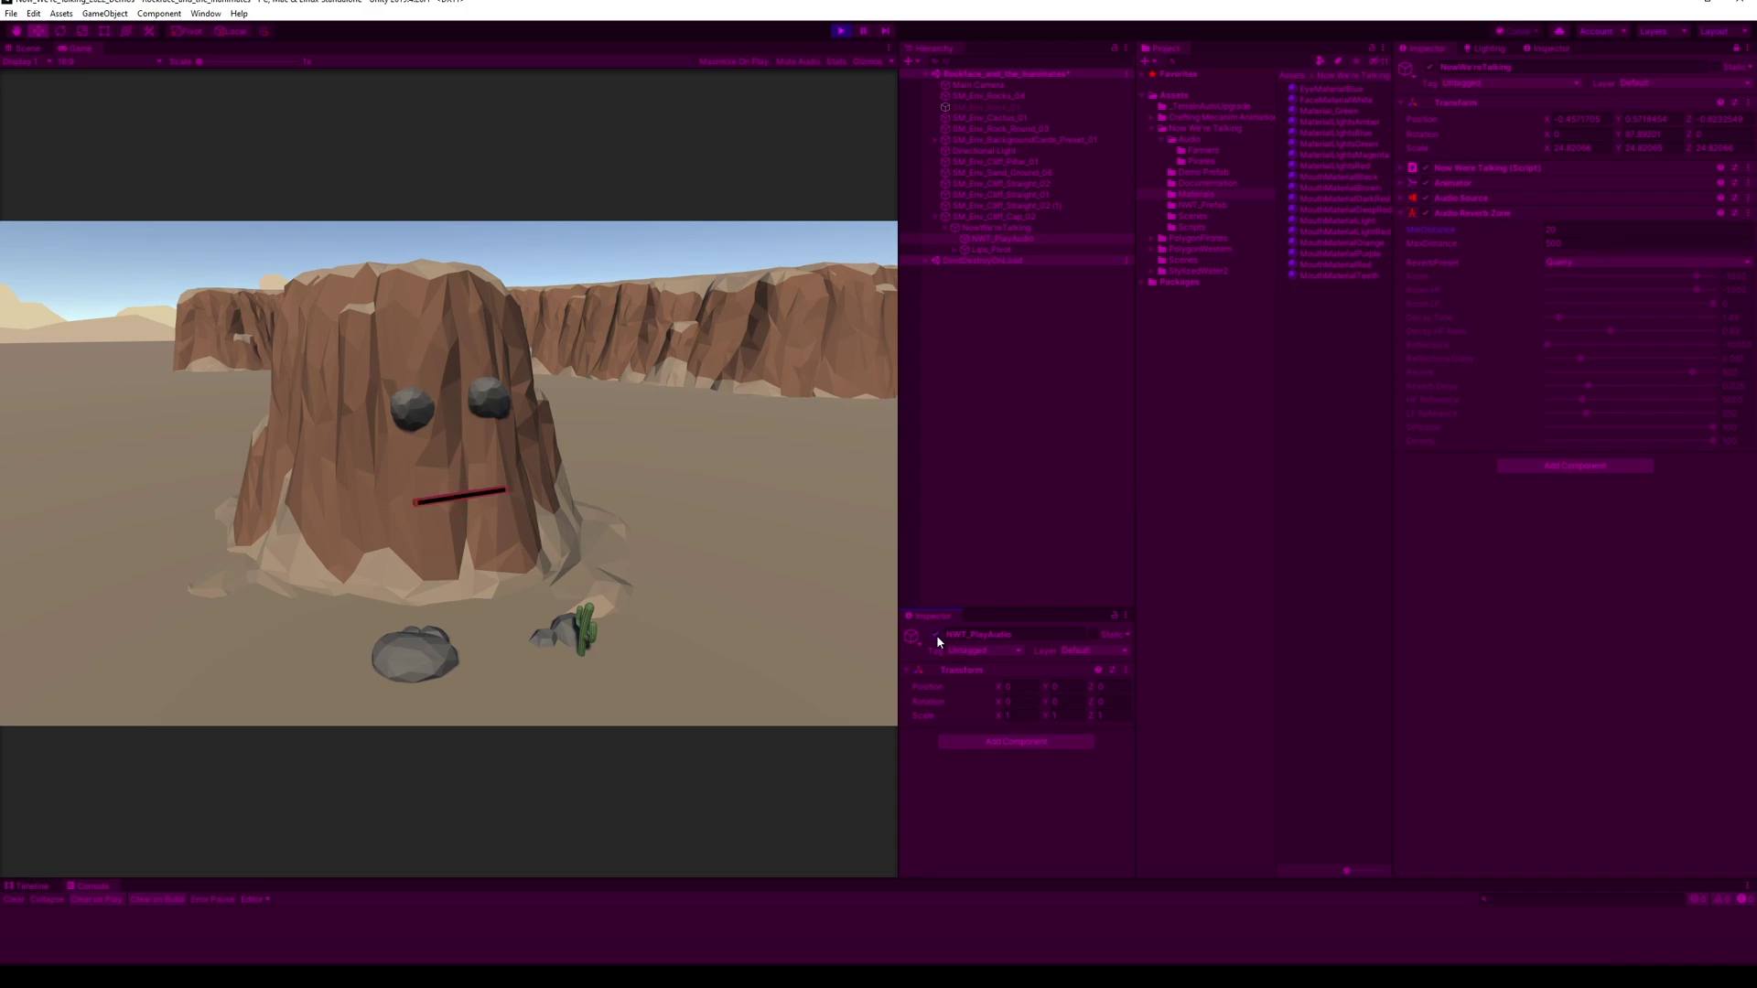
# - Set the mouth style preset in the NowWe'reTalking script to 1 and test the talking mouth with NWT_PlayAudio
pyautogui.click(1024, 228)
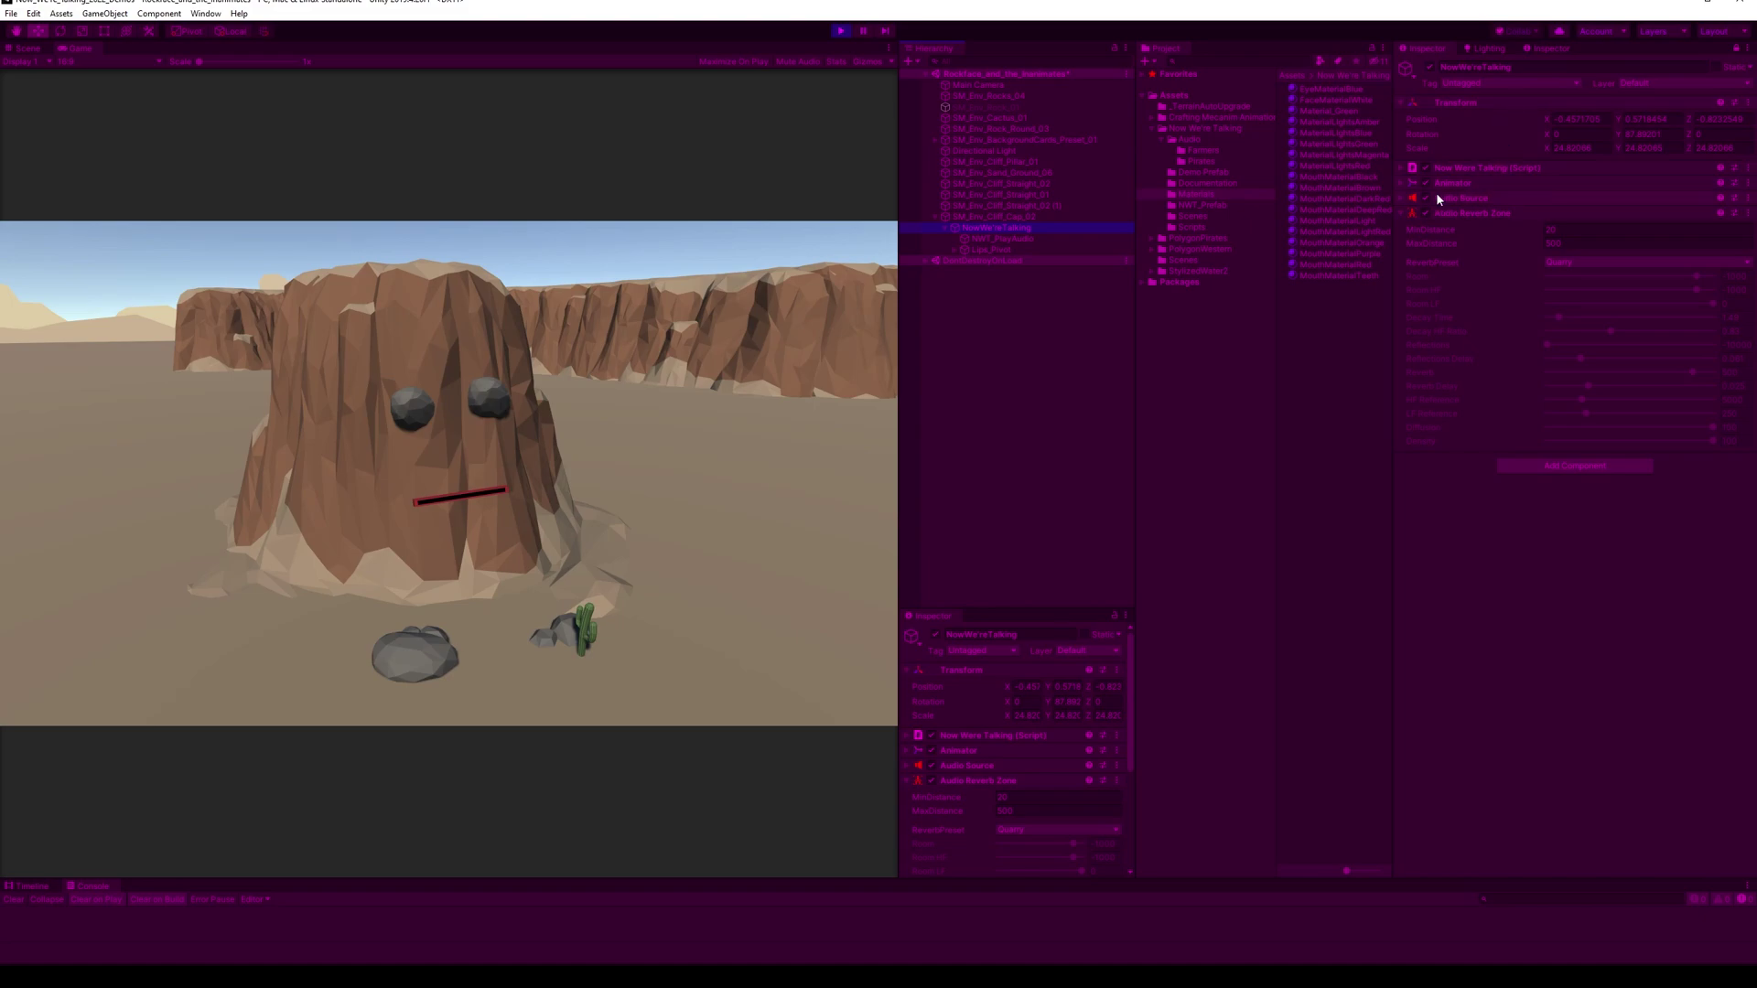
pyautogui.click(1401, 168)
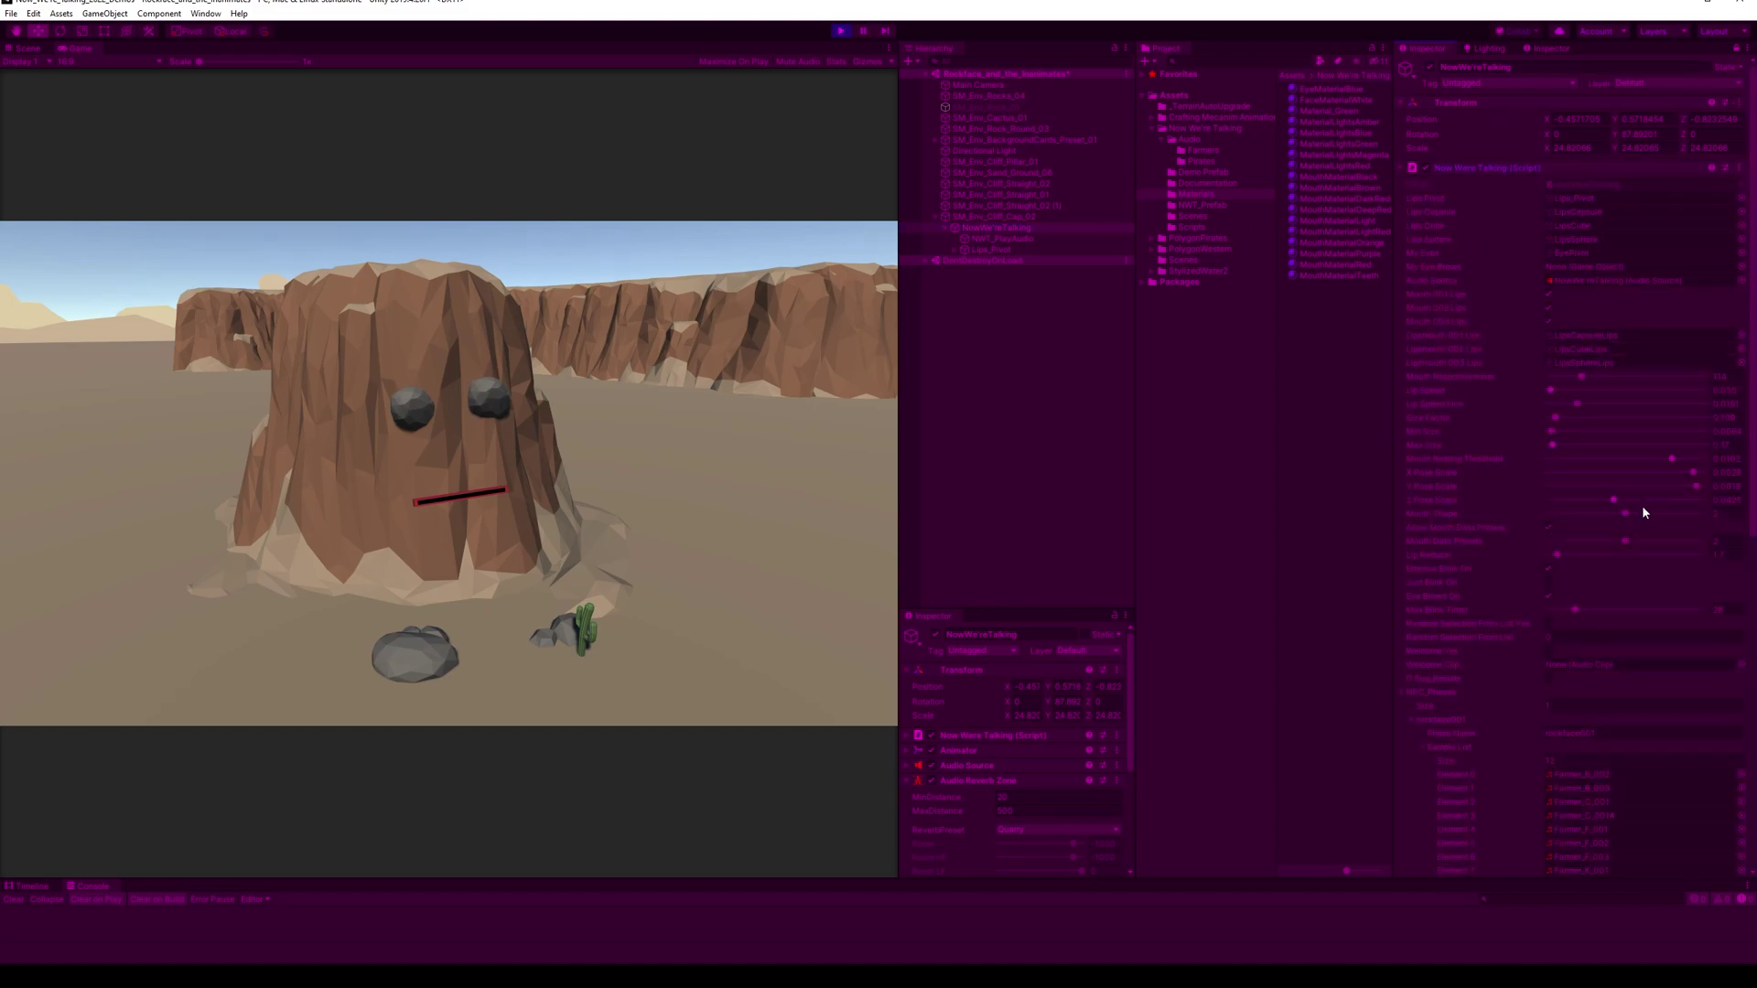
pyautogui.moveTo(1624, 546); pyautogui.dragTo(1563, 539)
pyautogui.click(1021, 239)
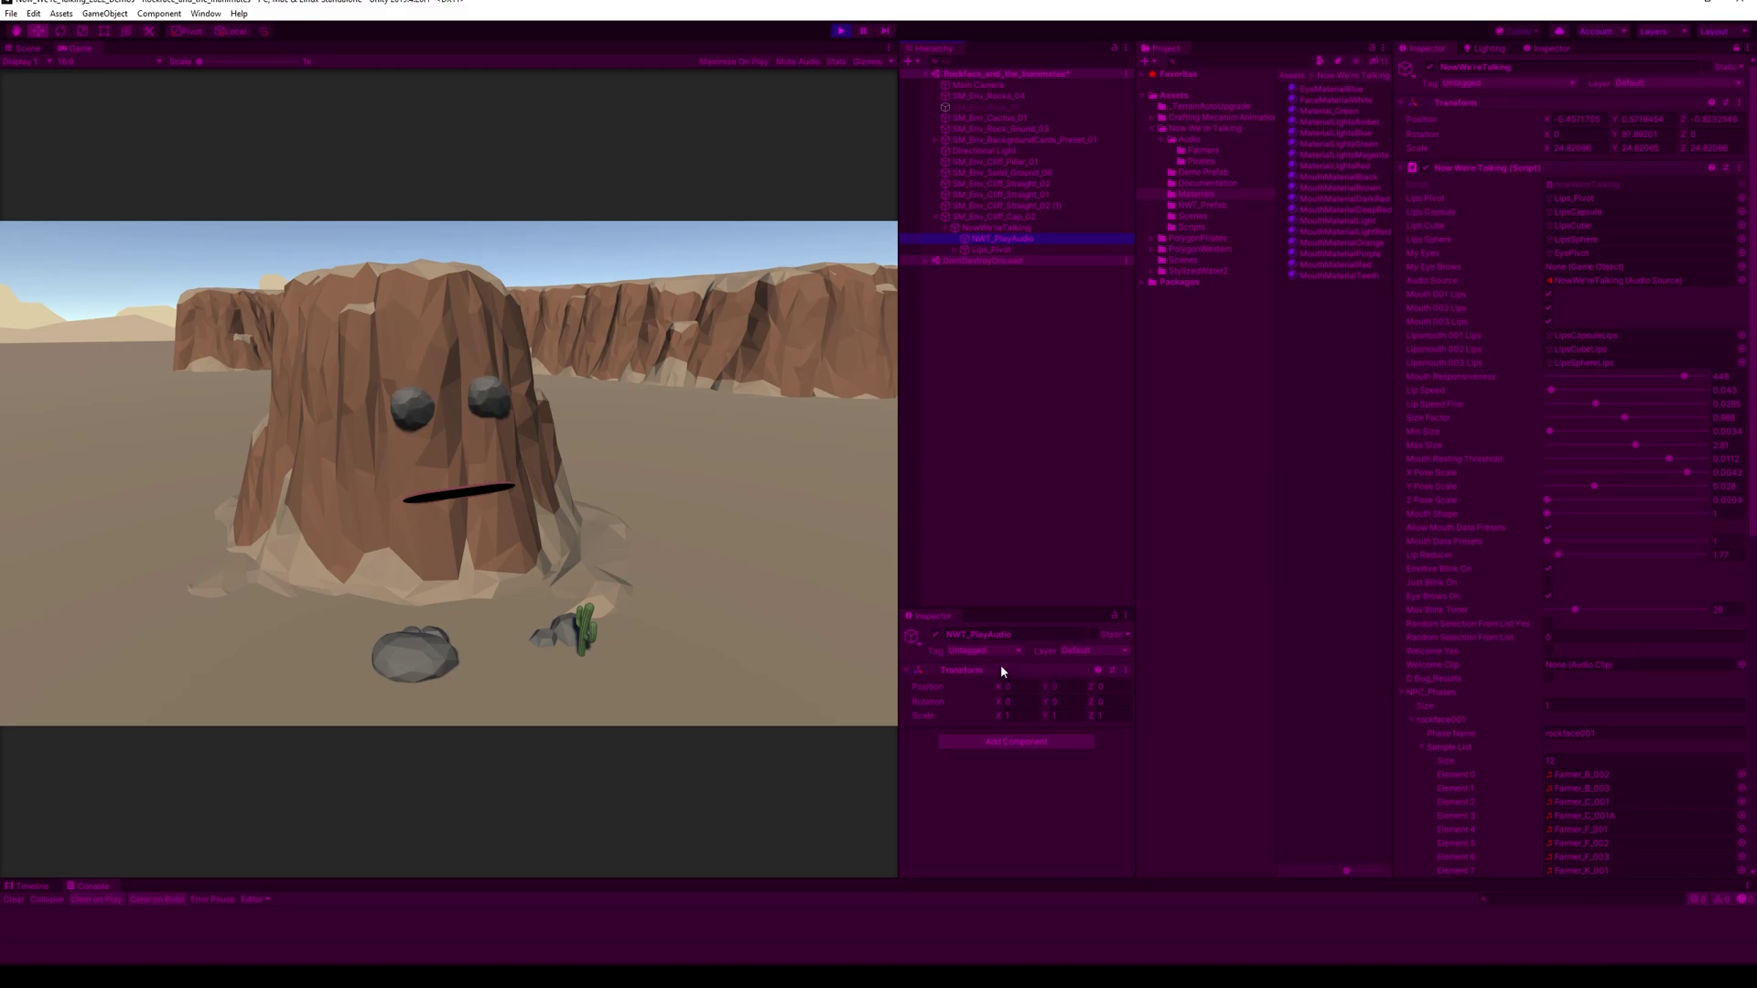
pyautogui.click(936, 635)
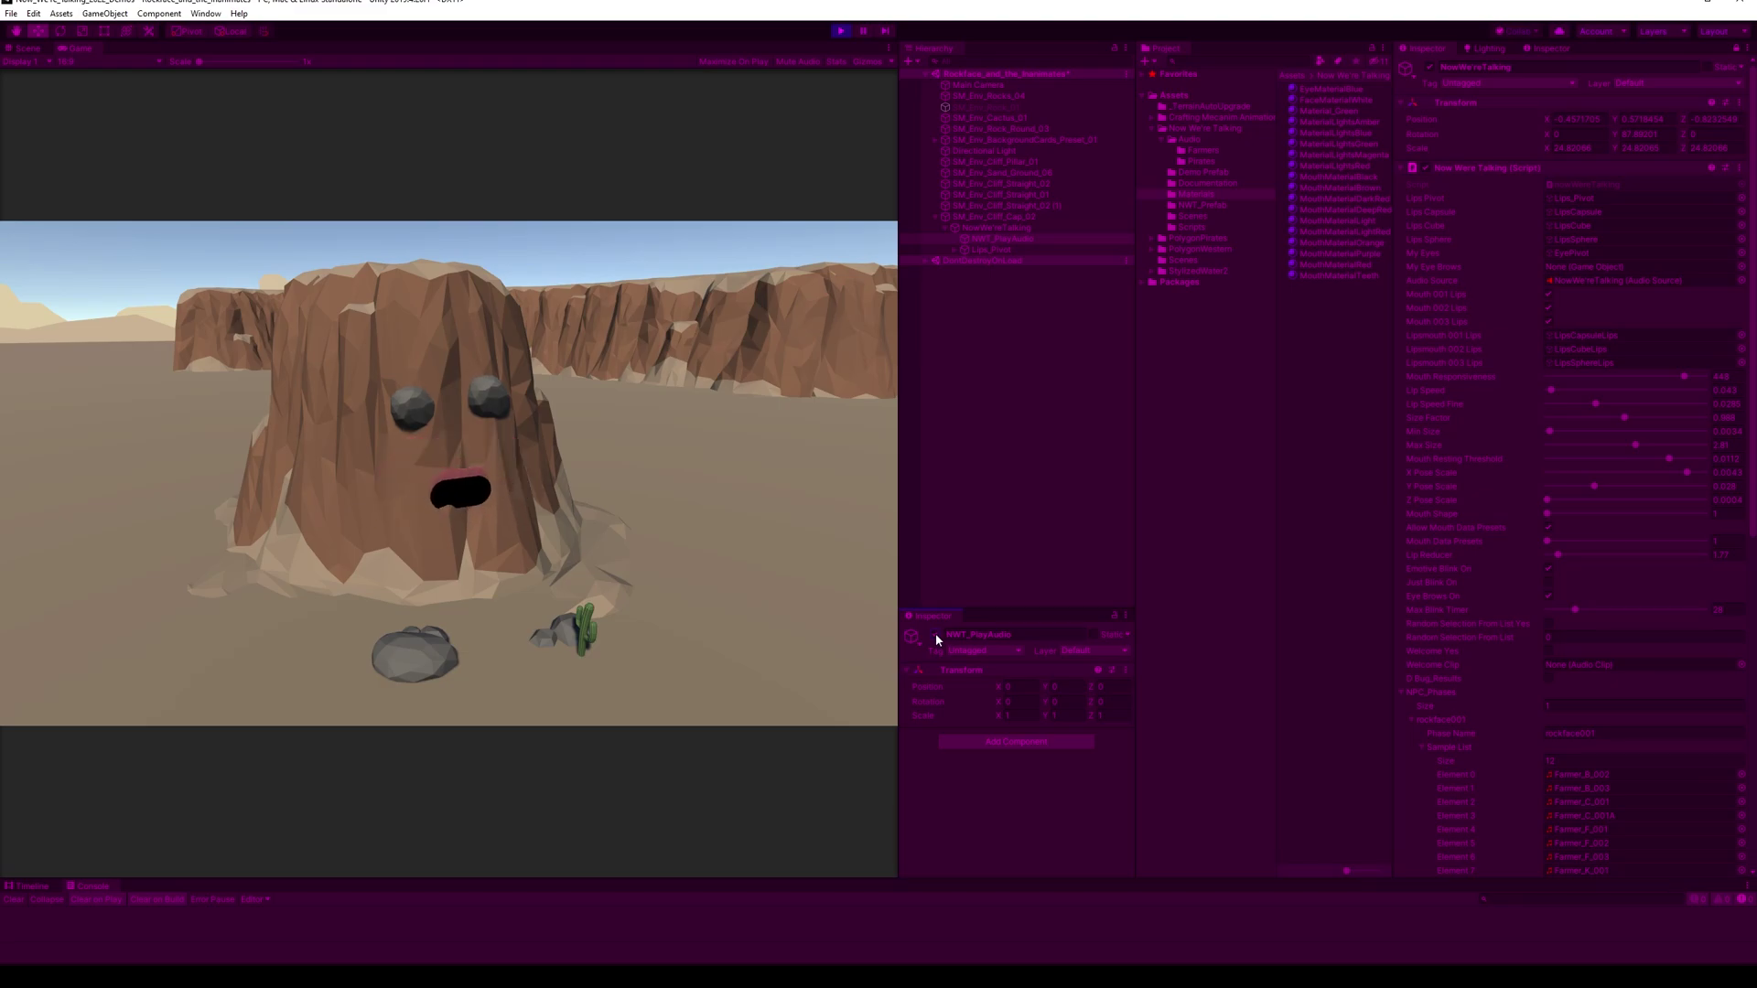
pyautogui.click(936, 635)
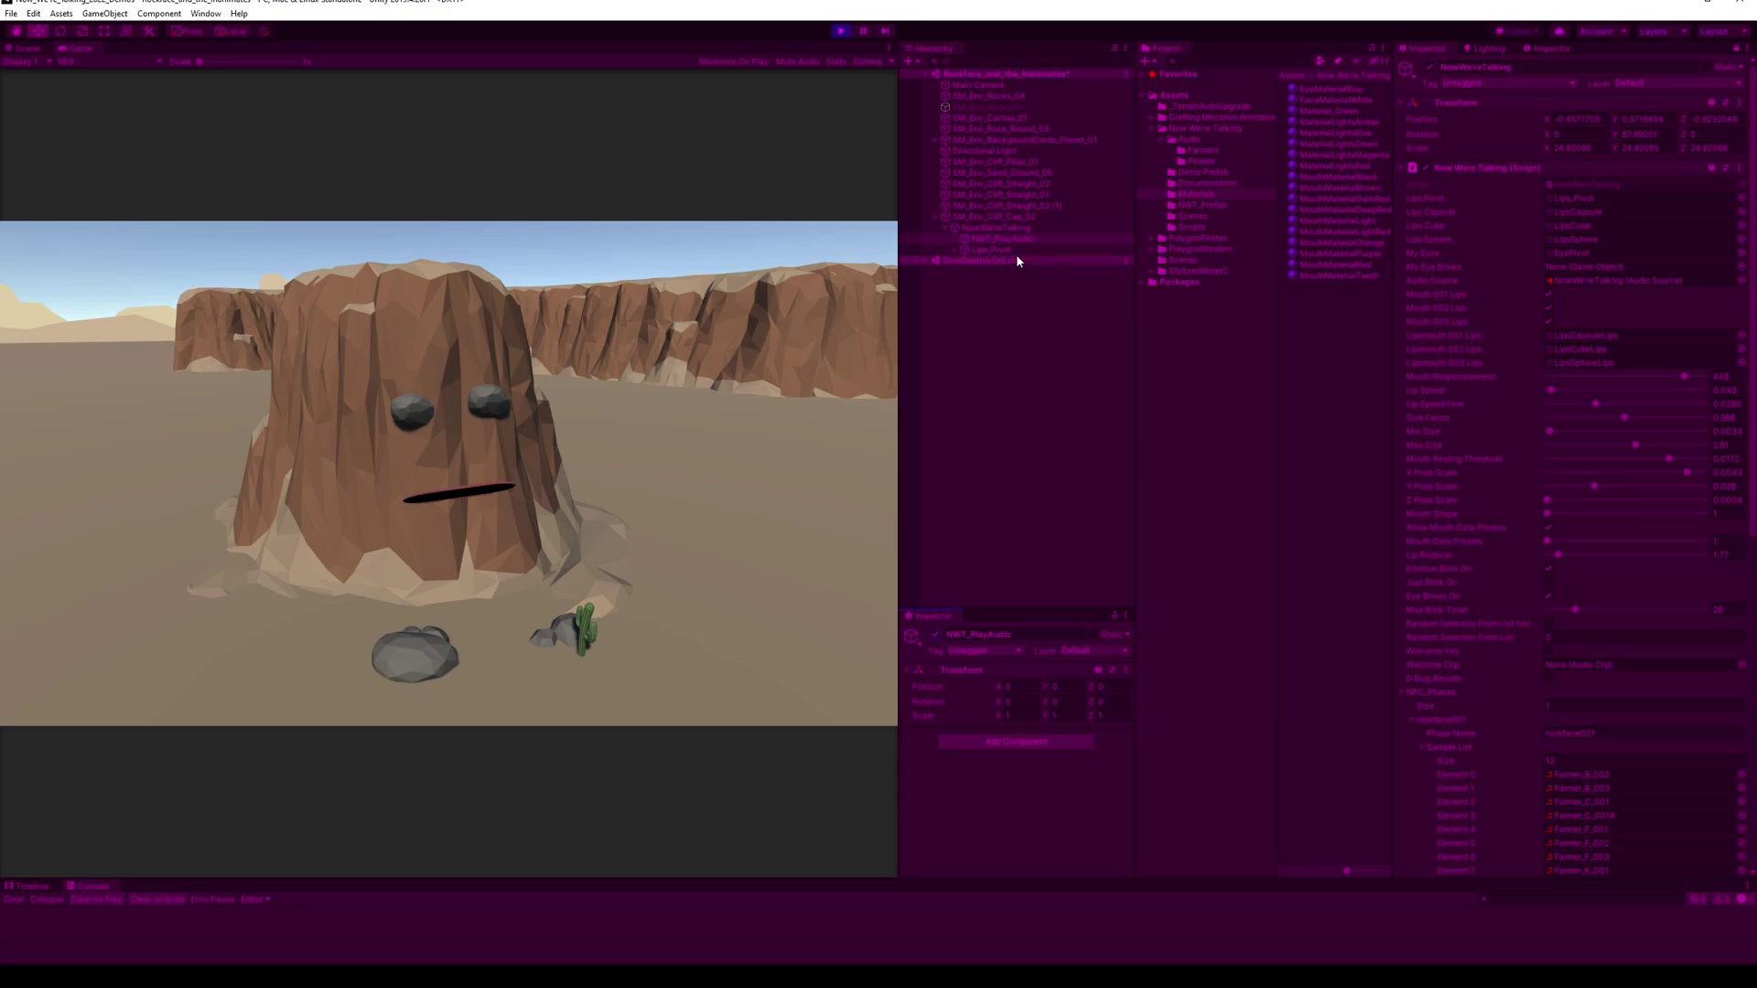
# - Nudge Lips_Pivot slightly outward from the rock face in the Scene view and test it with NWT_PlayAudio in the Game view
pyautogui.click(981, 249)
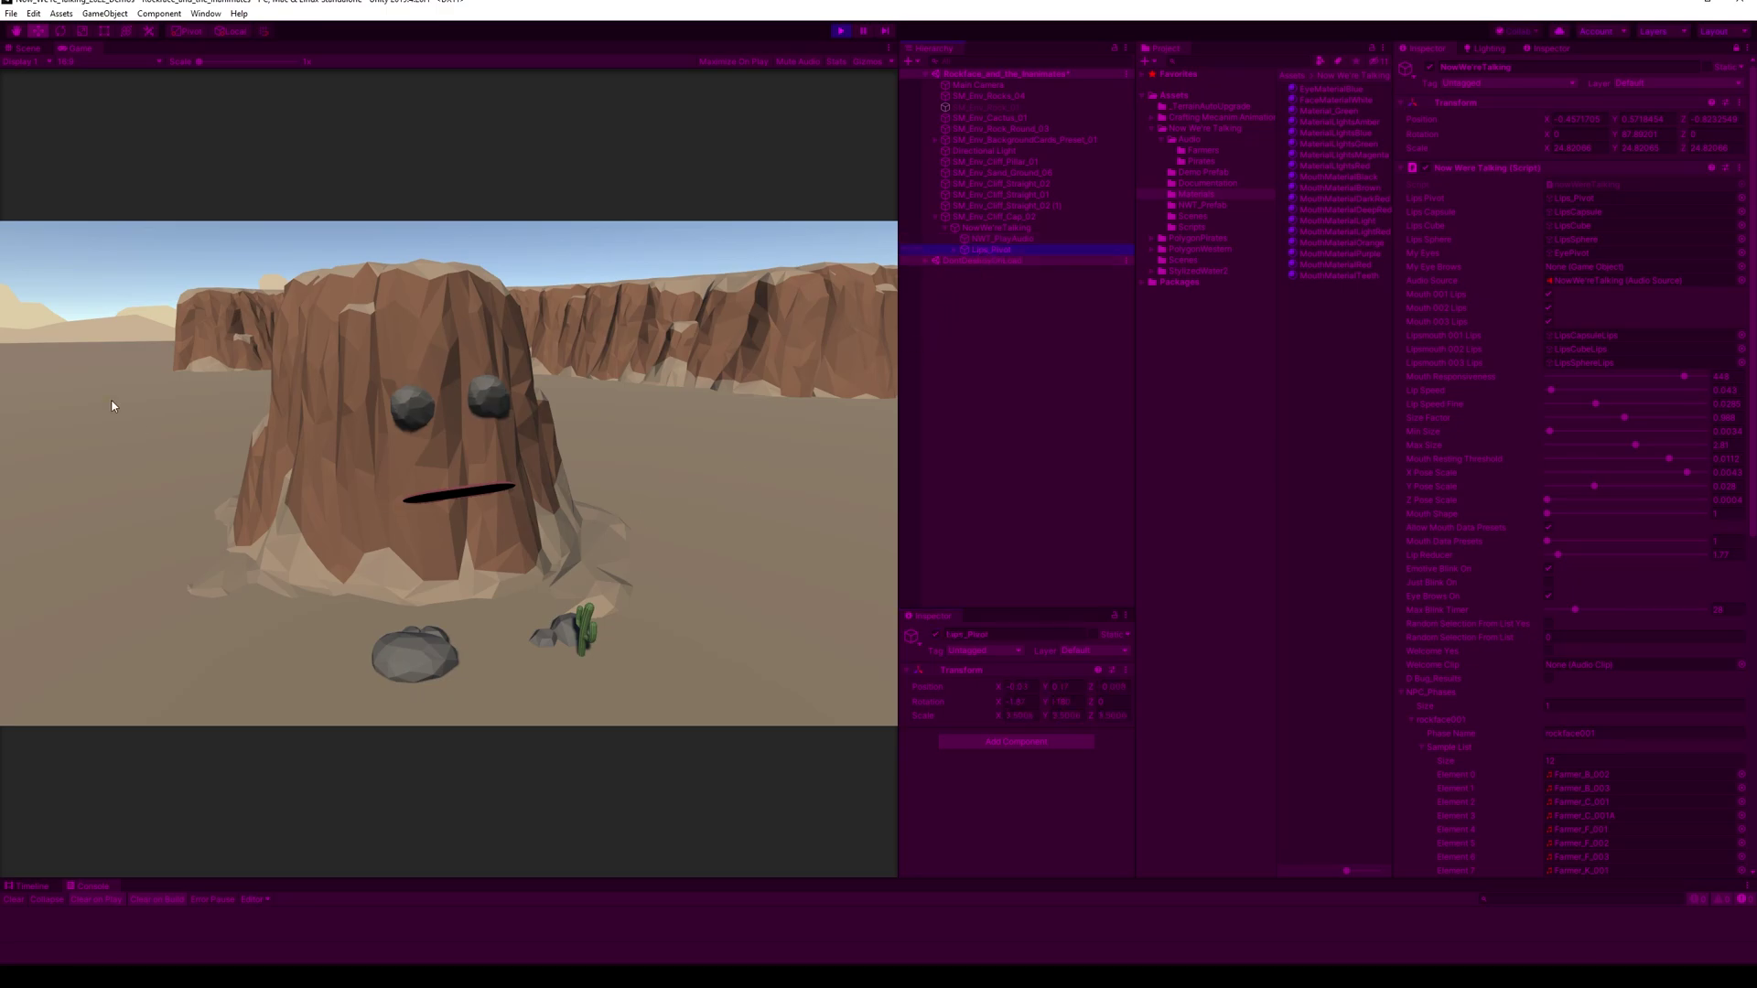
pyautogui.click(27, 47)
pyautogui.keyDown('alt'); pyautogui.moveTo(316, 434); pyautogui.dragTo(430, 491); pyautogui.keyUp('alt')
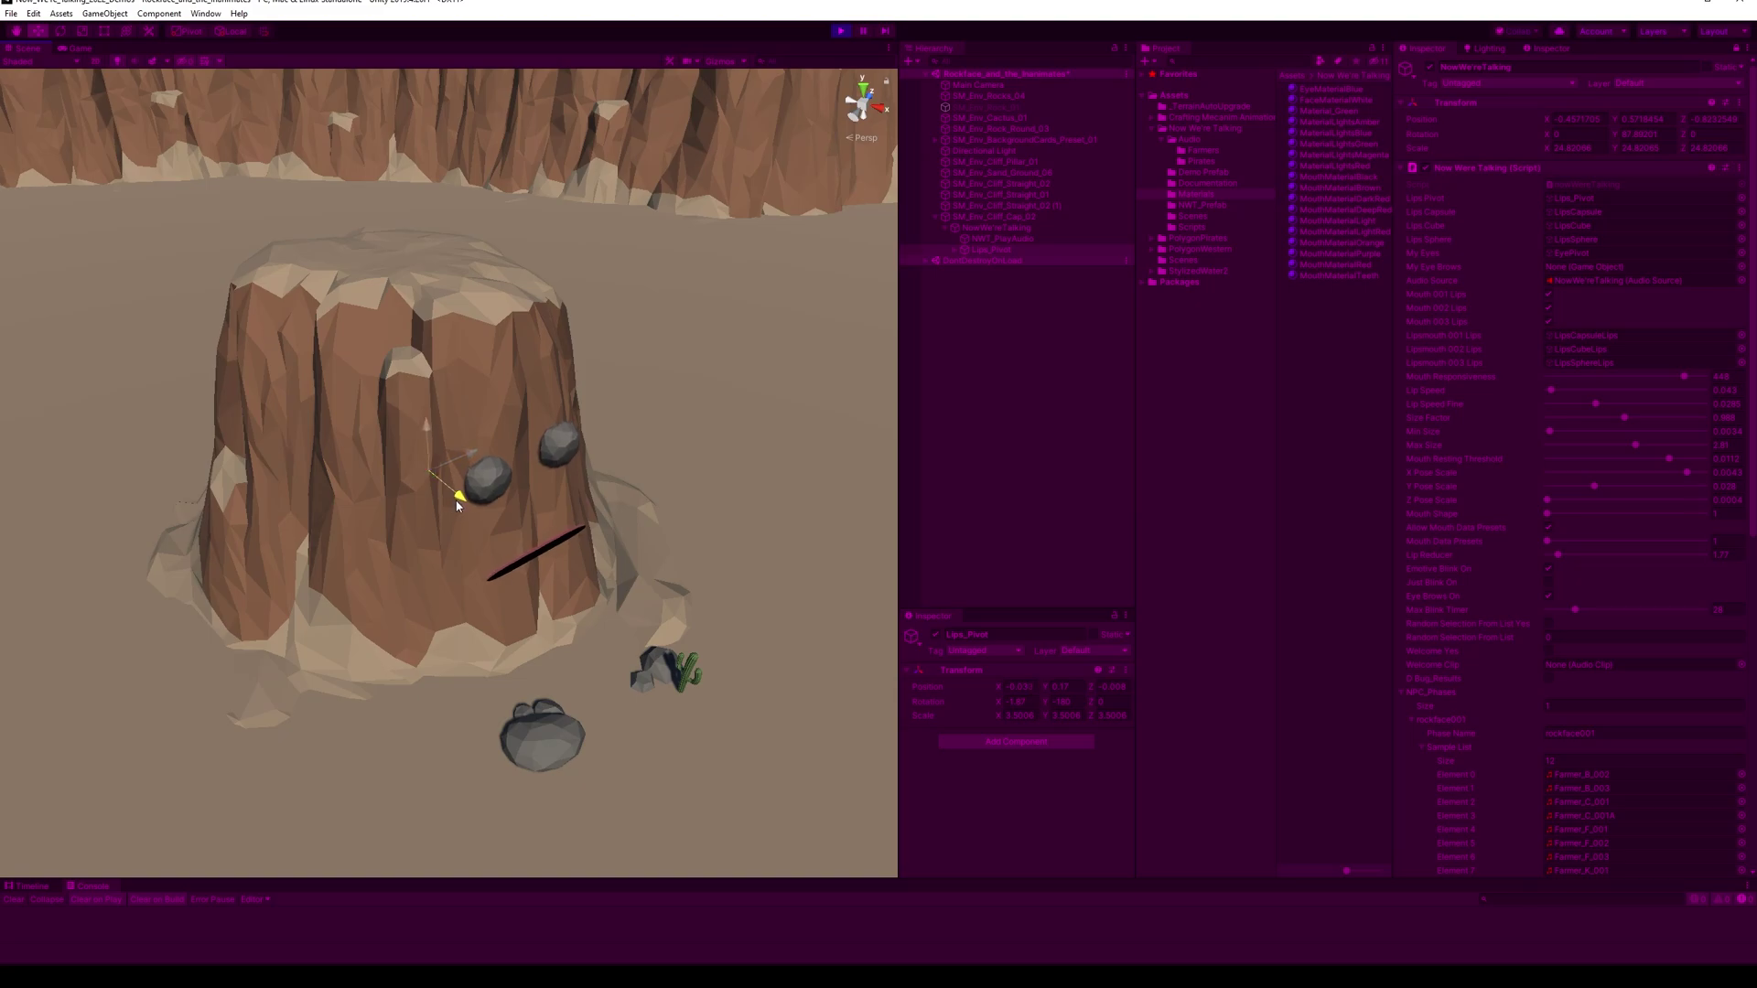
pyautogui.click(81, 49)
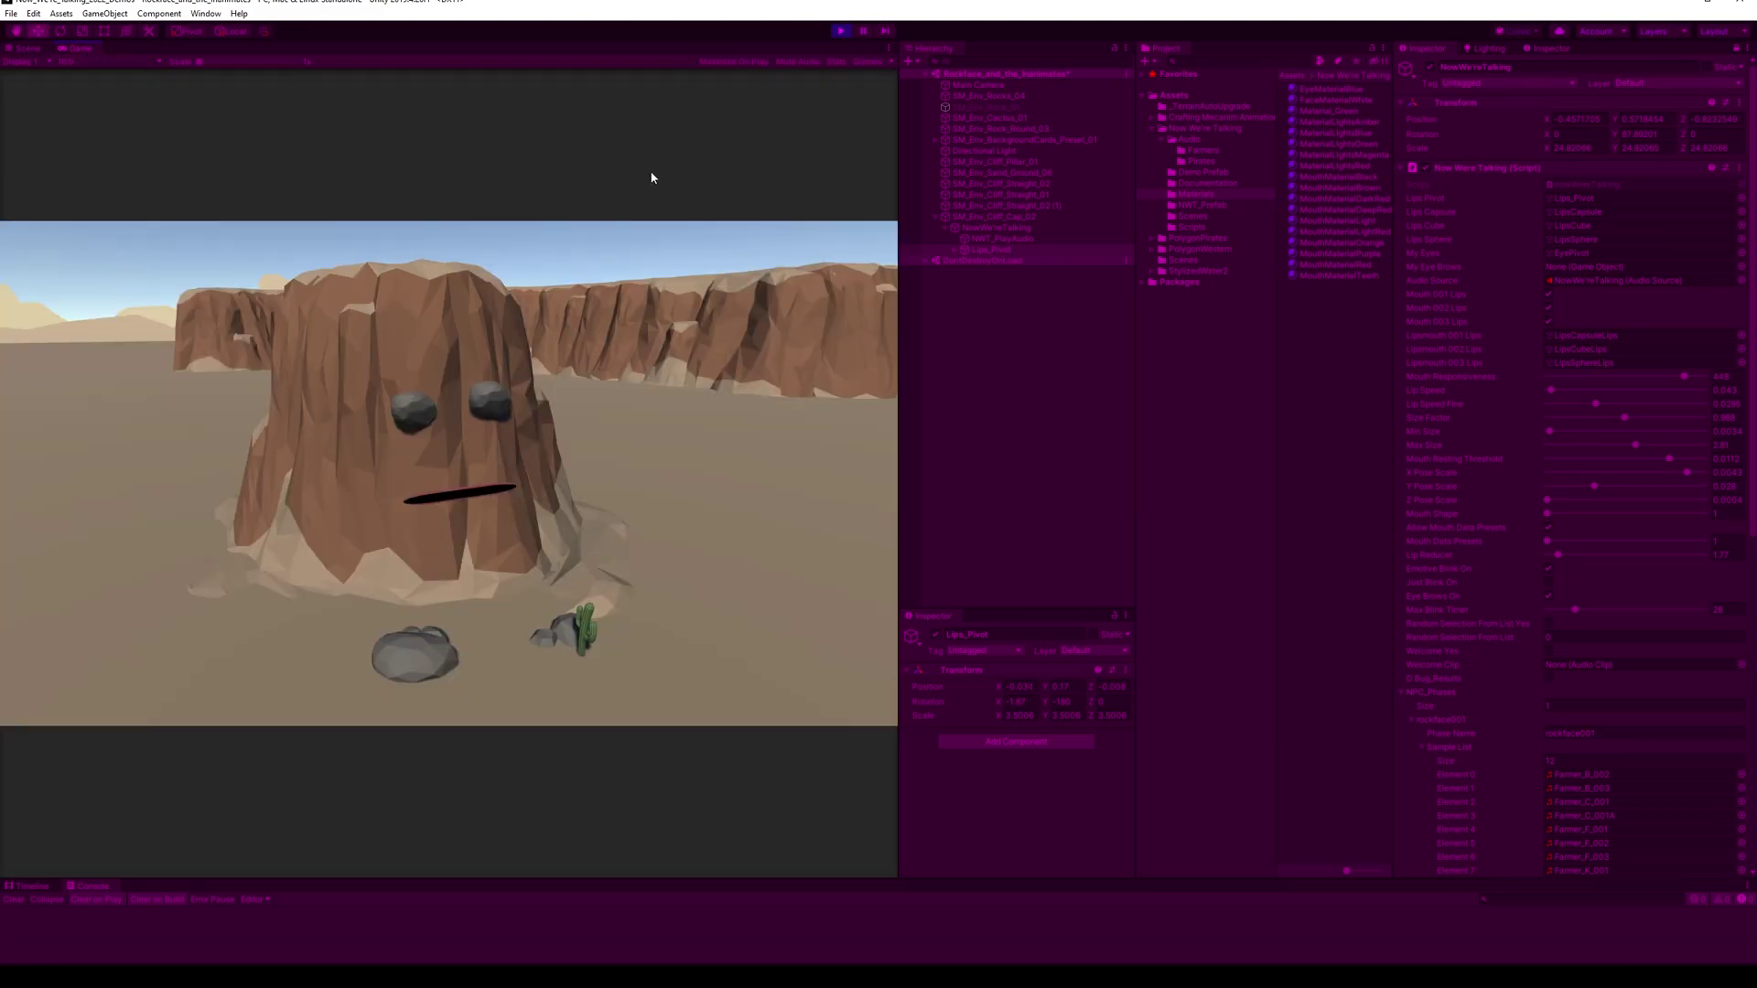
pyautogui.click(998, 238)
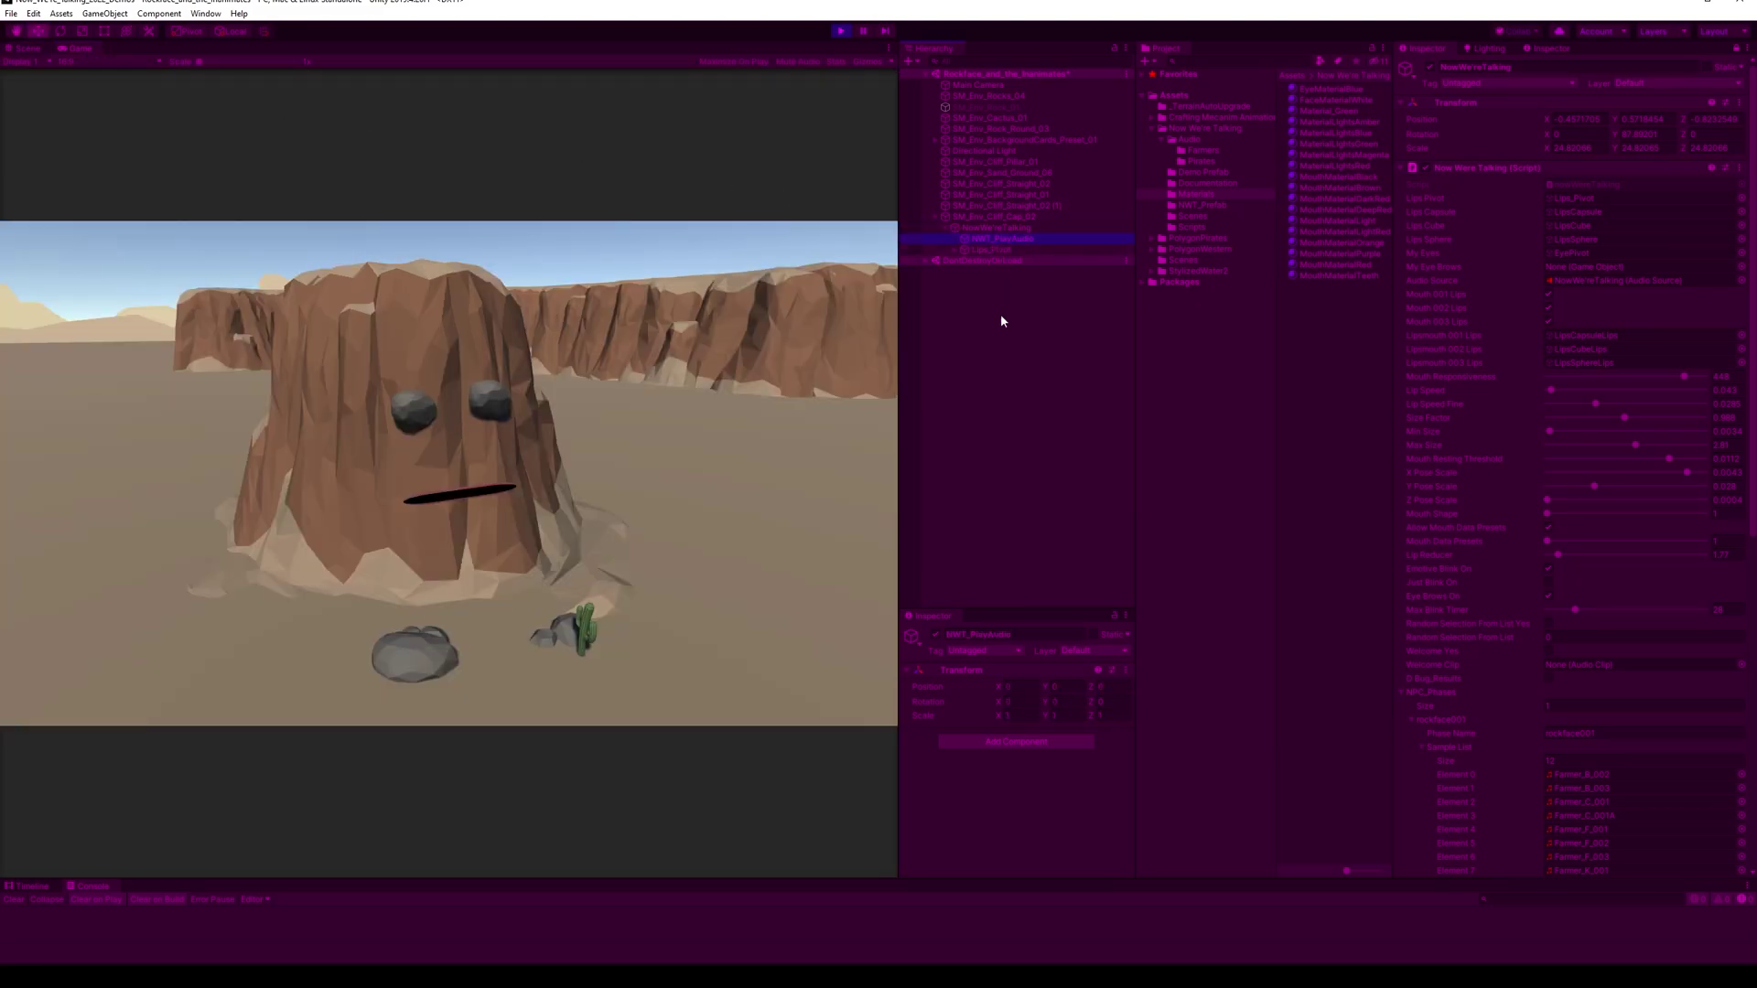
pyautogui.click(940, 635)
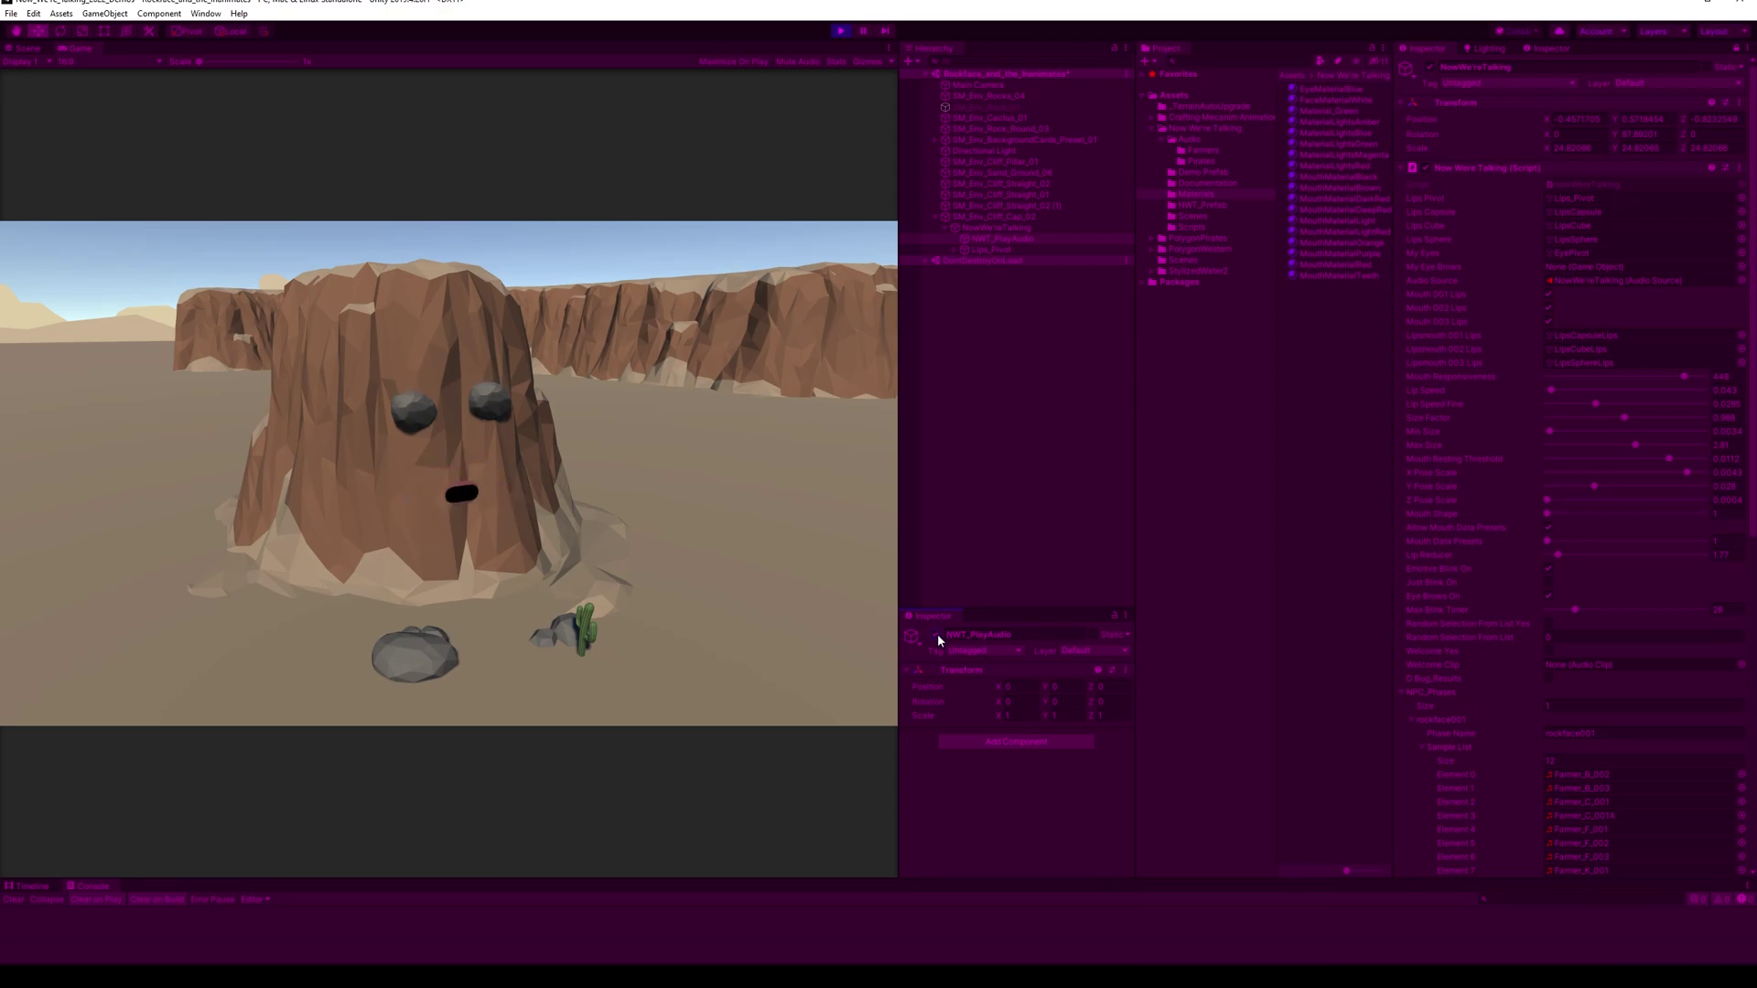
# - Set the mouth style preset of NowWe'reTalking to 3 and select NWT_PlayAudio to try the mouth
pyautogui.click(1033, 227)
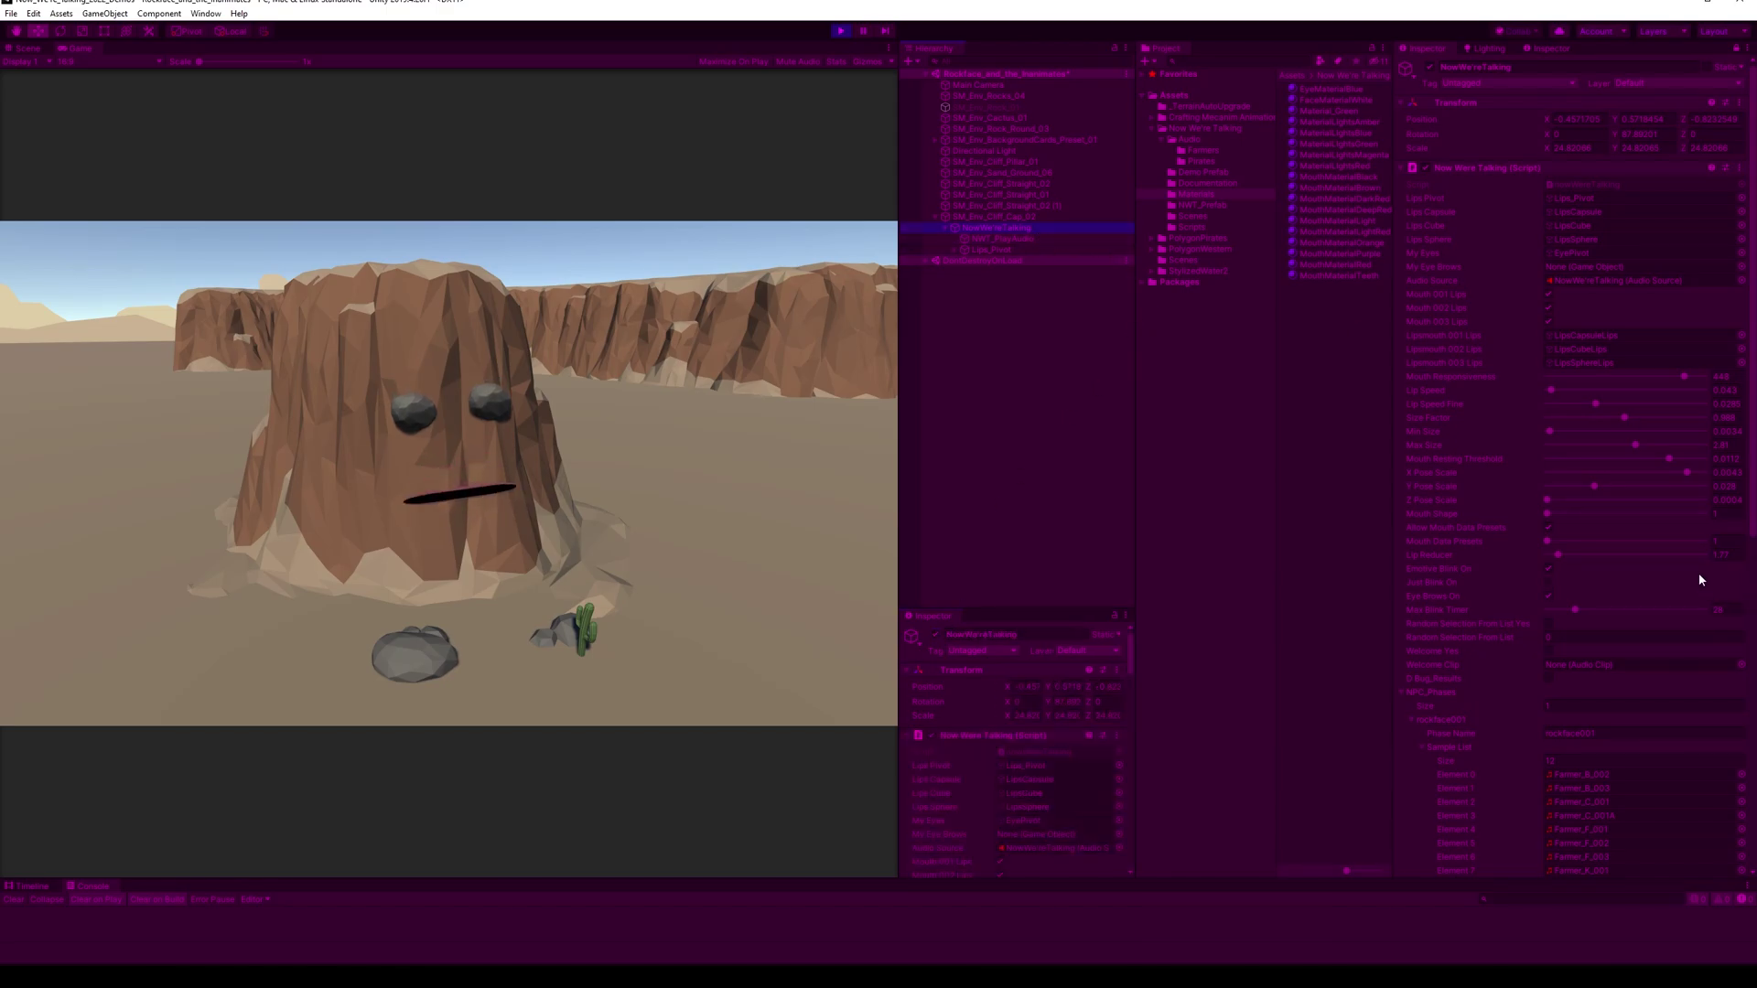
pyautogui.click(1667, 545)
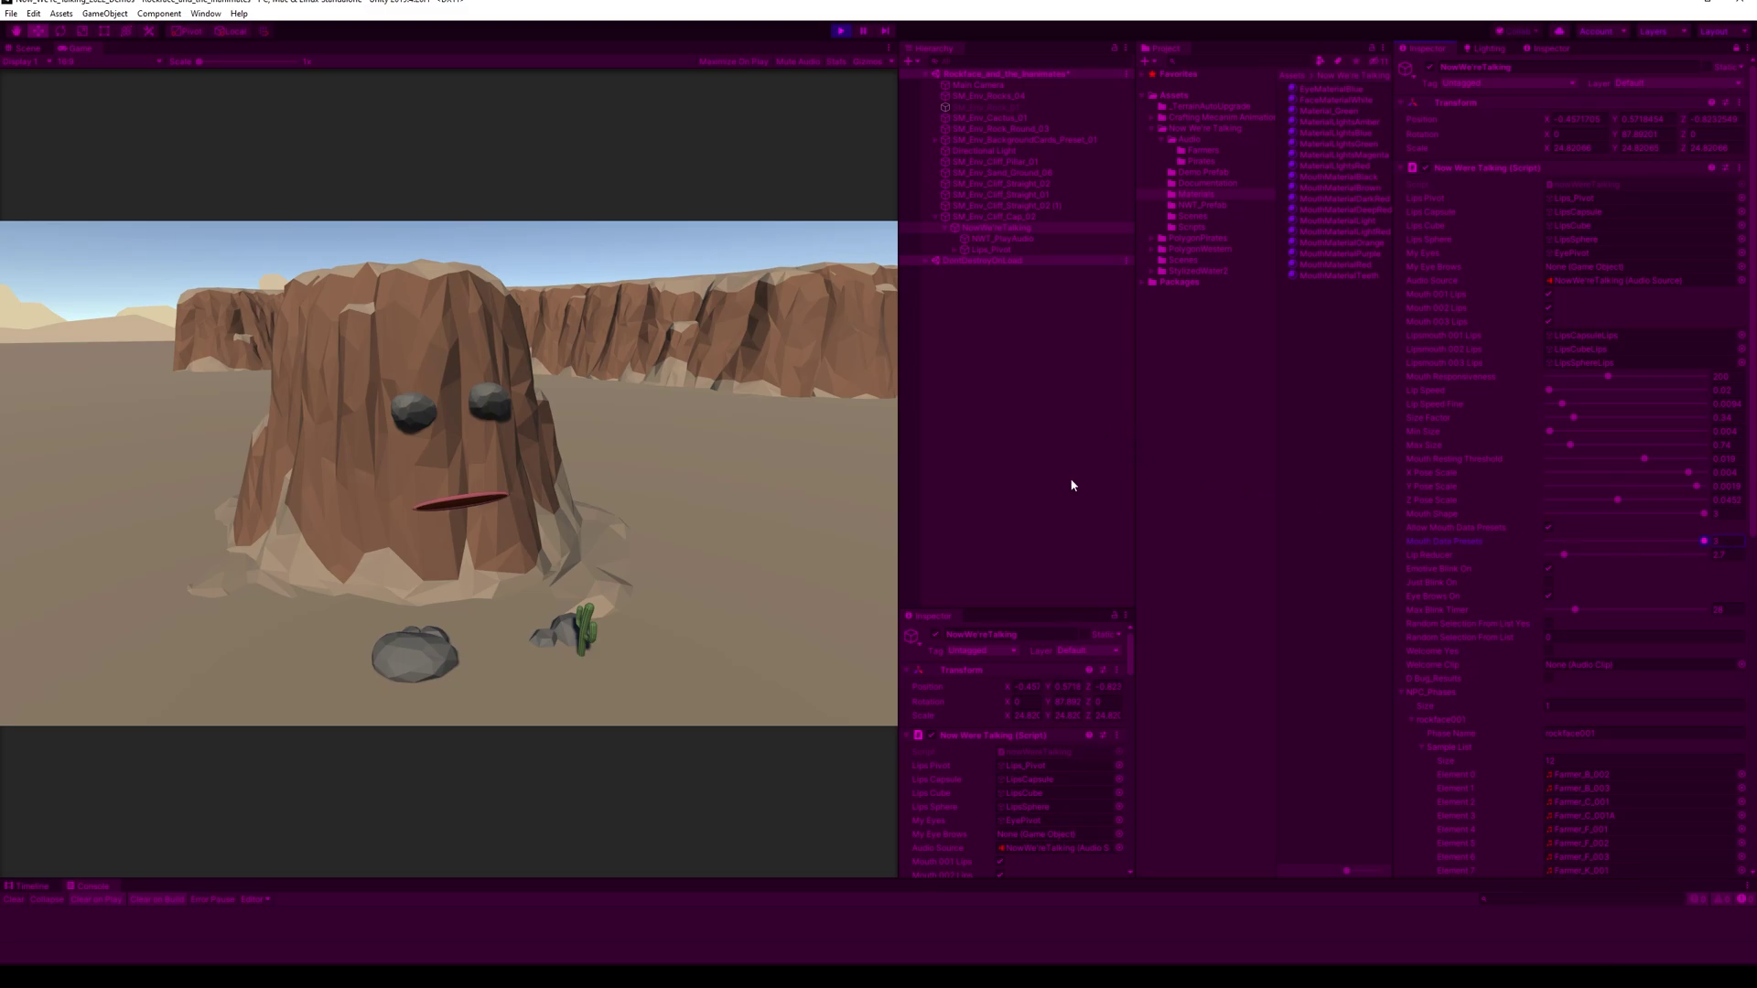
pyautogui.click(992, 239)
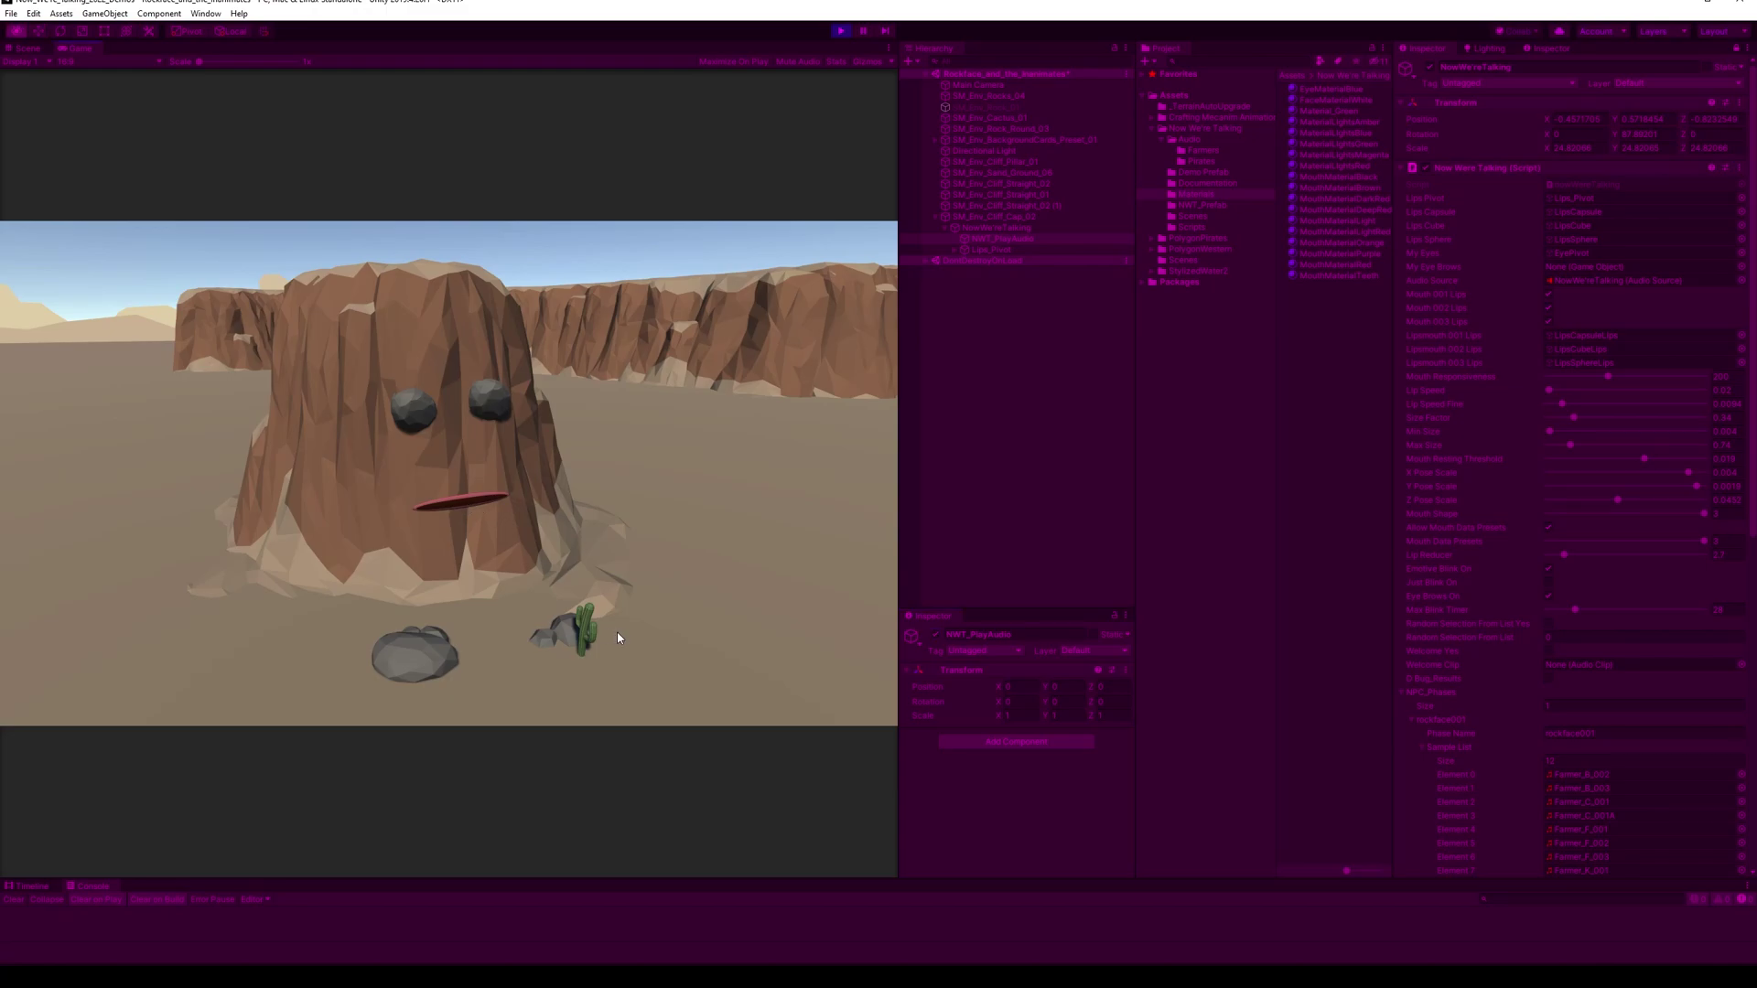
# - Turn off the lips for all three mouth types in the NowWe'reTalking script, checking the mouth up close in the Scene view
pyautogui.click(35, 62)
pyautogui.click(28, 47)
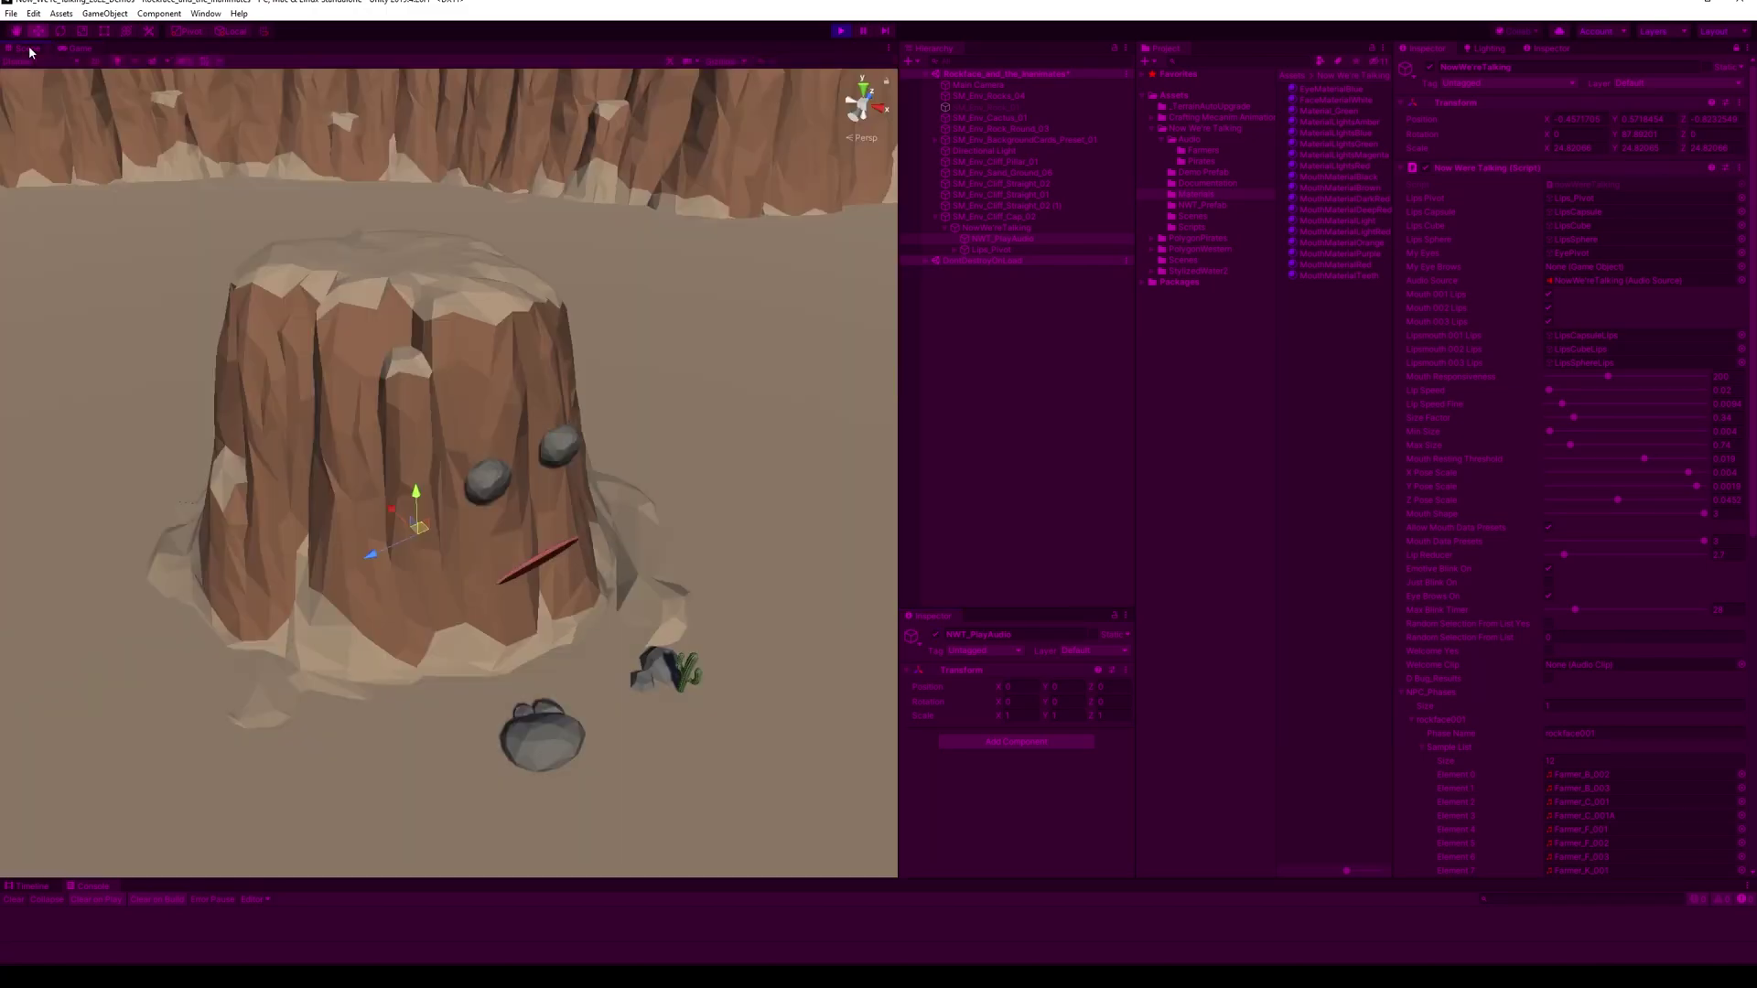
pyautogui.keyDown('alt'); pyautogui.moveTo(640, 549); pyautogui.dragTo(739, 641, button='right'); pyautogui.keyUp('alt')
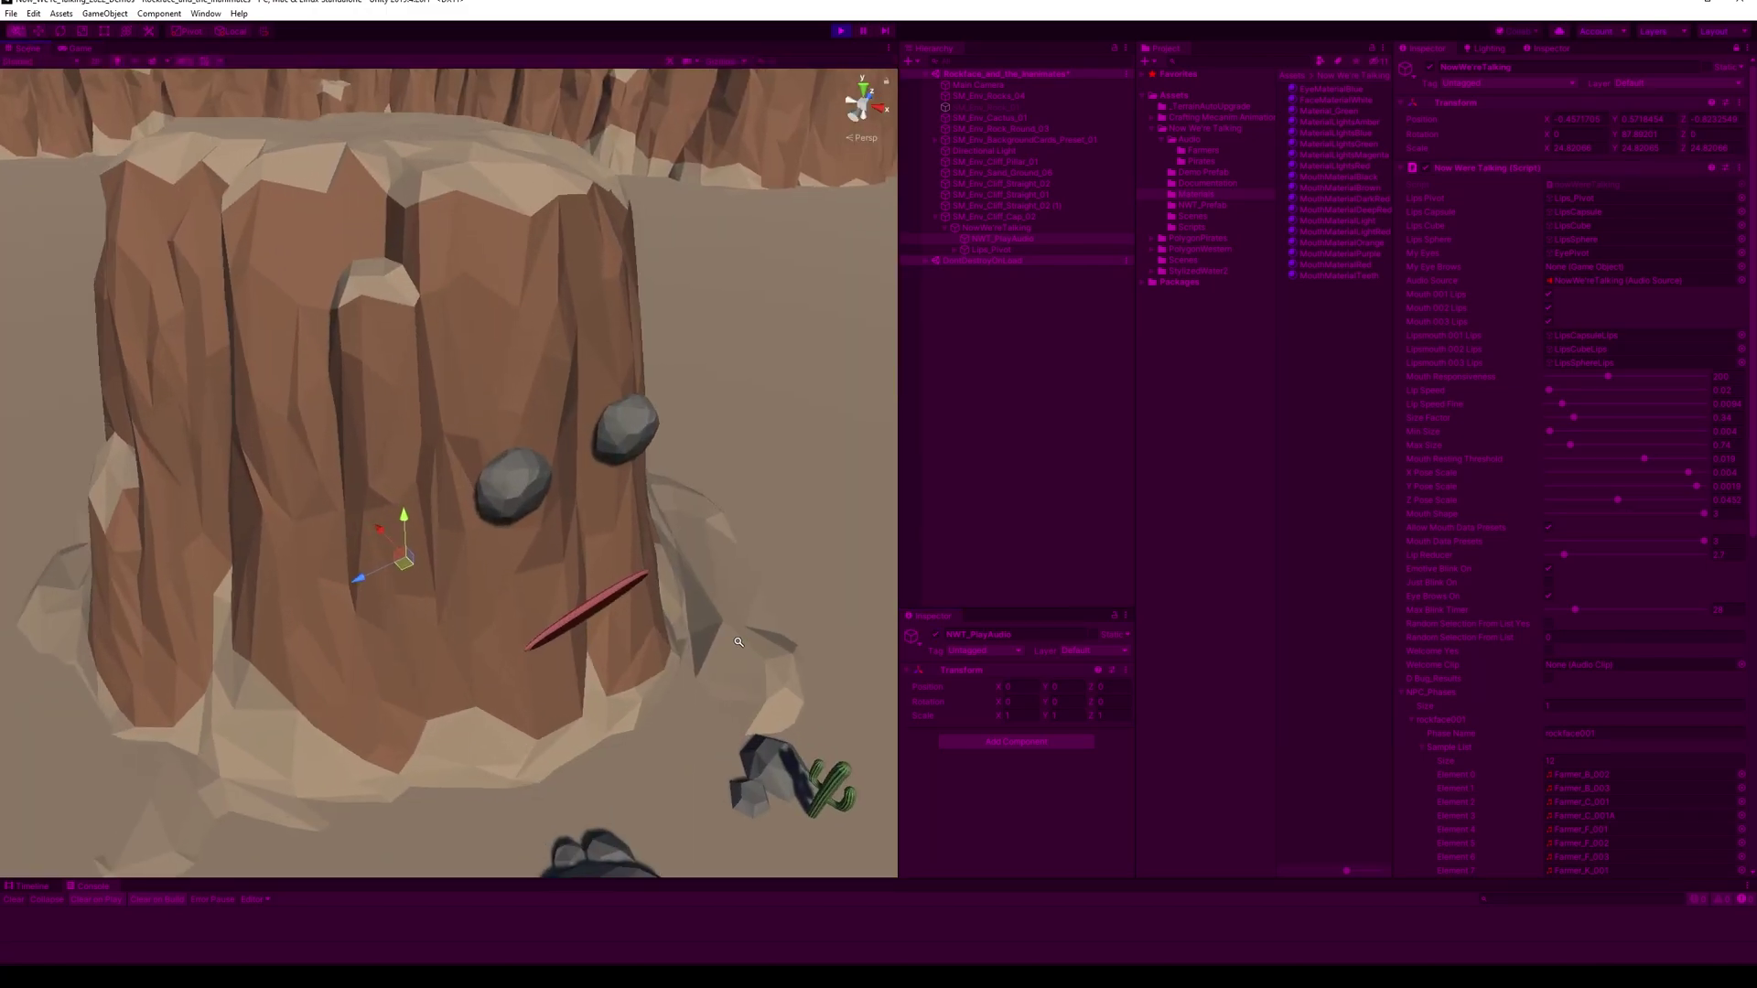
pyautogui.moveTo(679, 619); pyautogui.dragTo(600, 485, button='middle')
pyautogui.keyDown('alt'); pyautogui.moveTo(494, 248); pyautogui.dragTo(588, 331, button='right'); pyautogui.keyUp('alt')
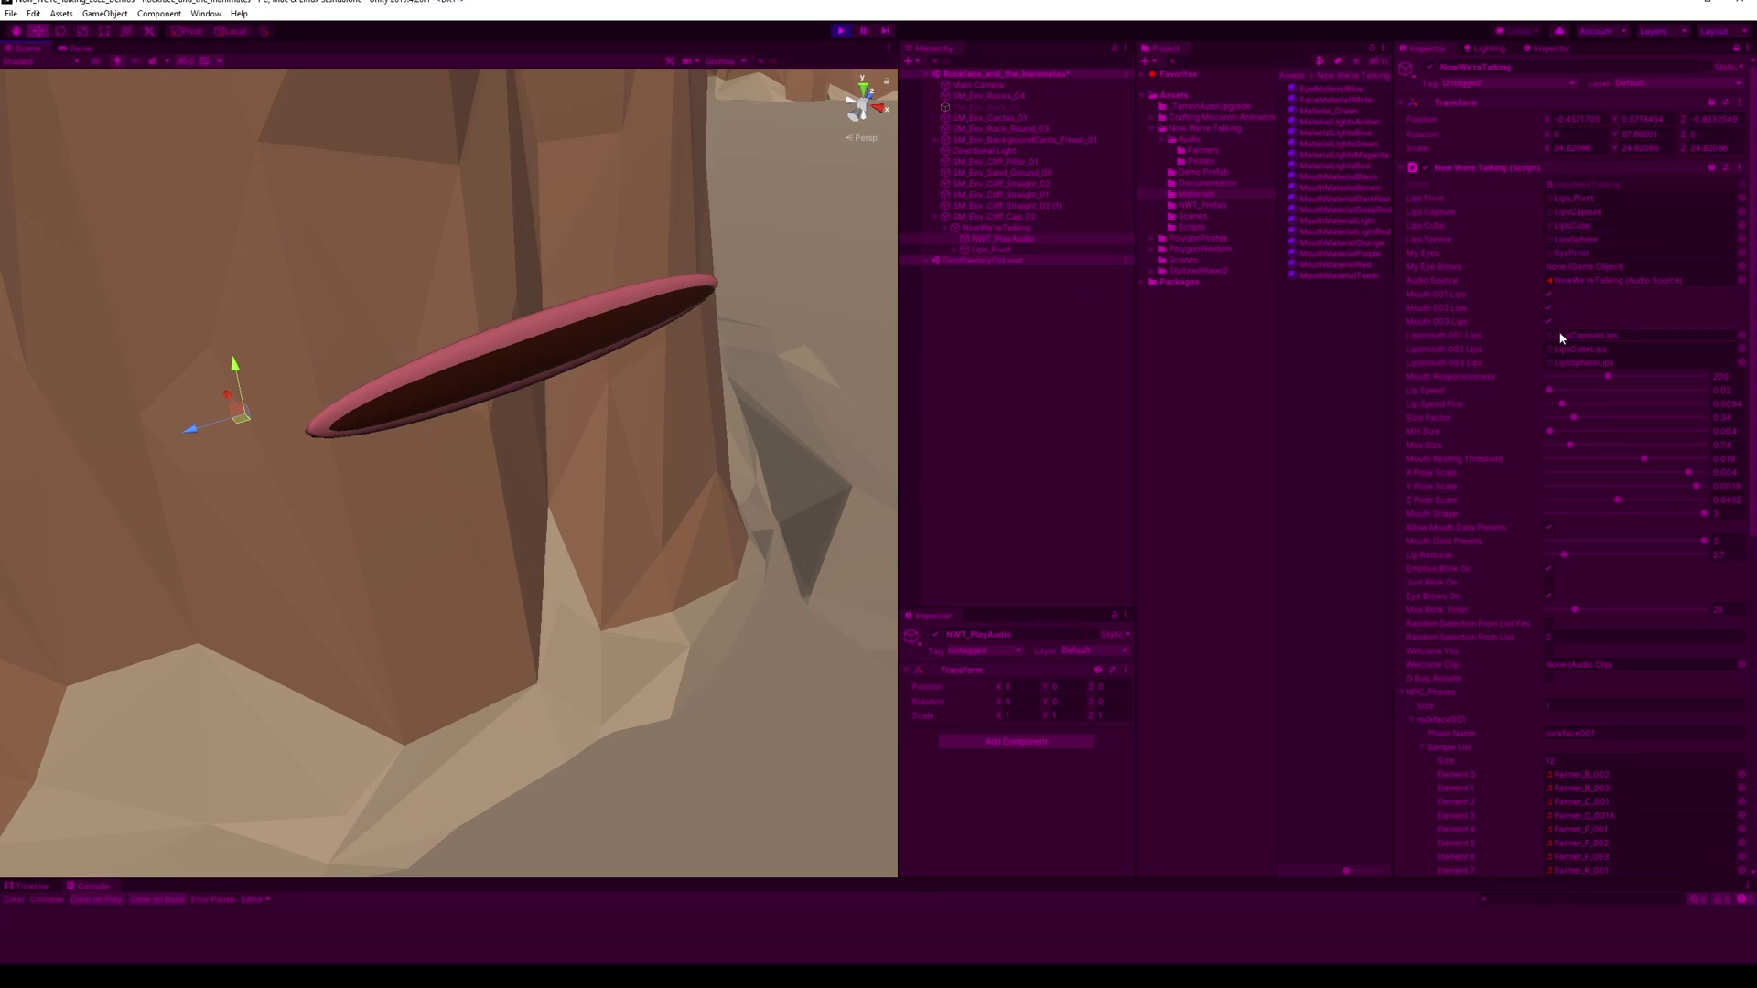
pyautogui.click(1548, 307)
pyautogui.click(1548, 294)
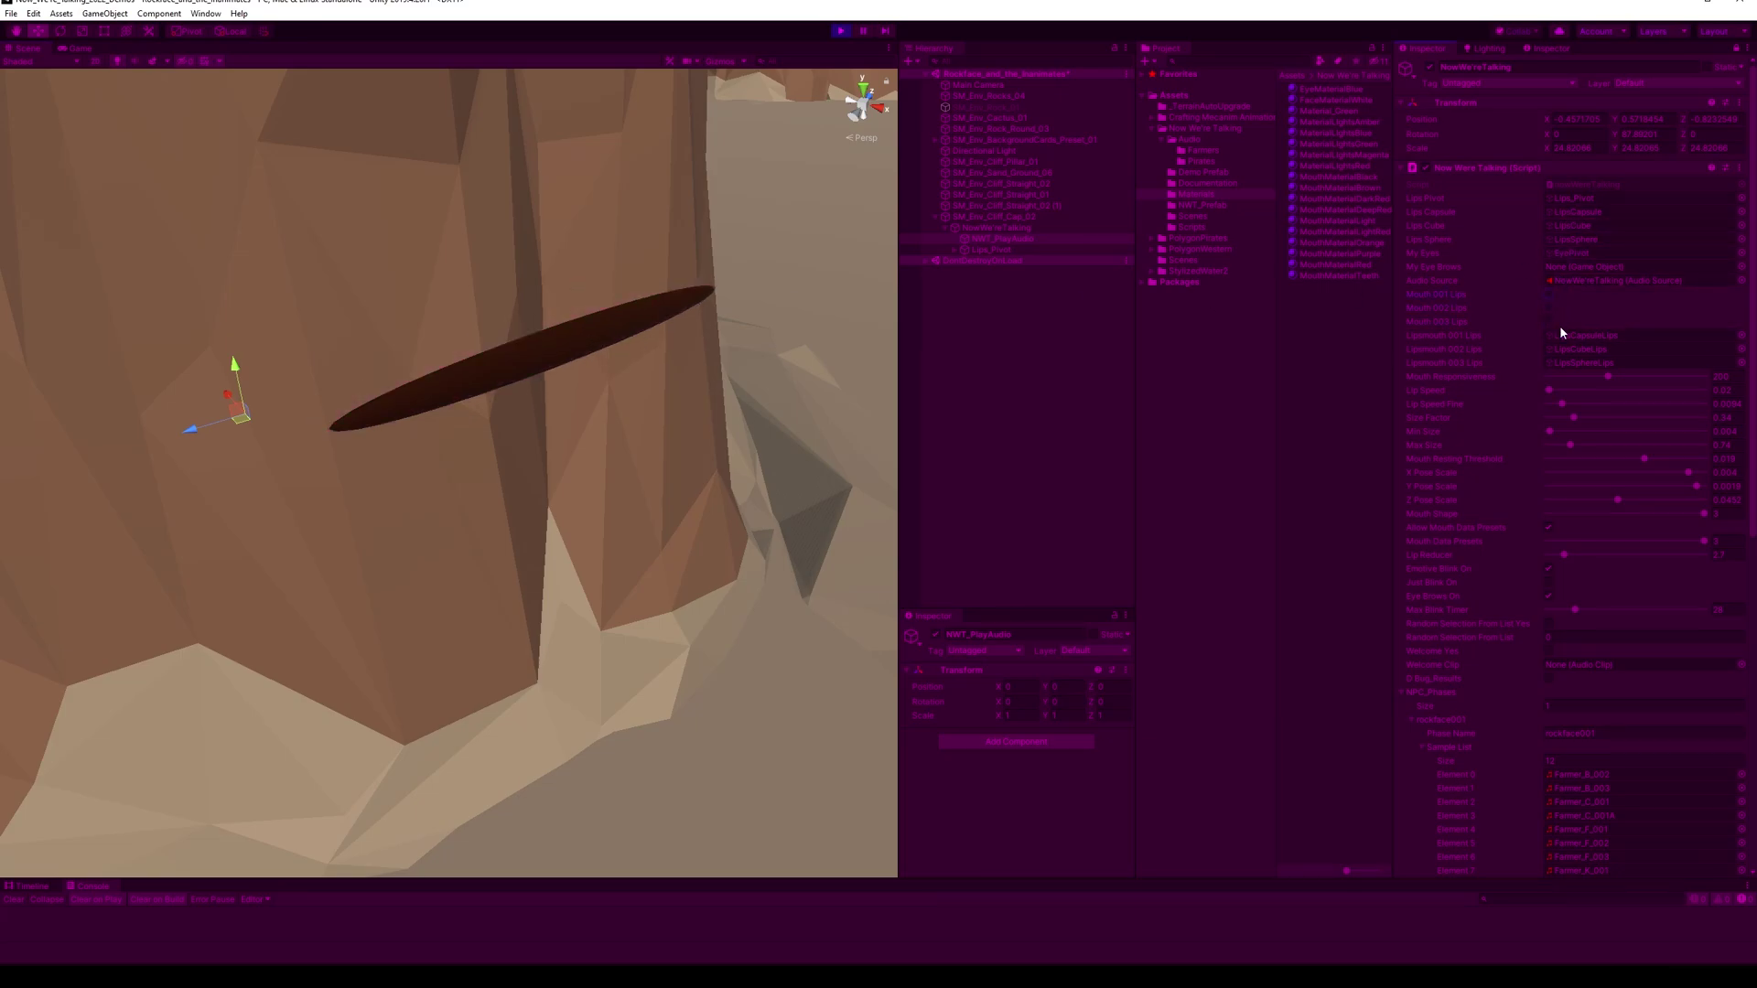
pyautogui.scroll(-5, 576, 404)
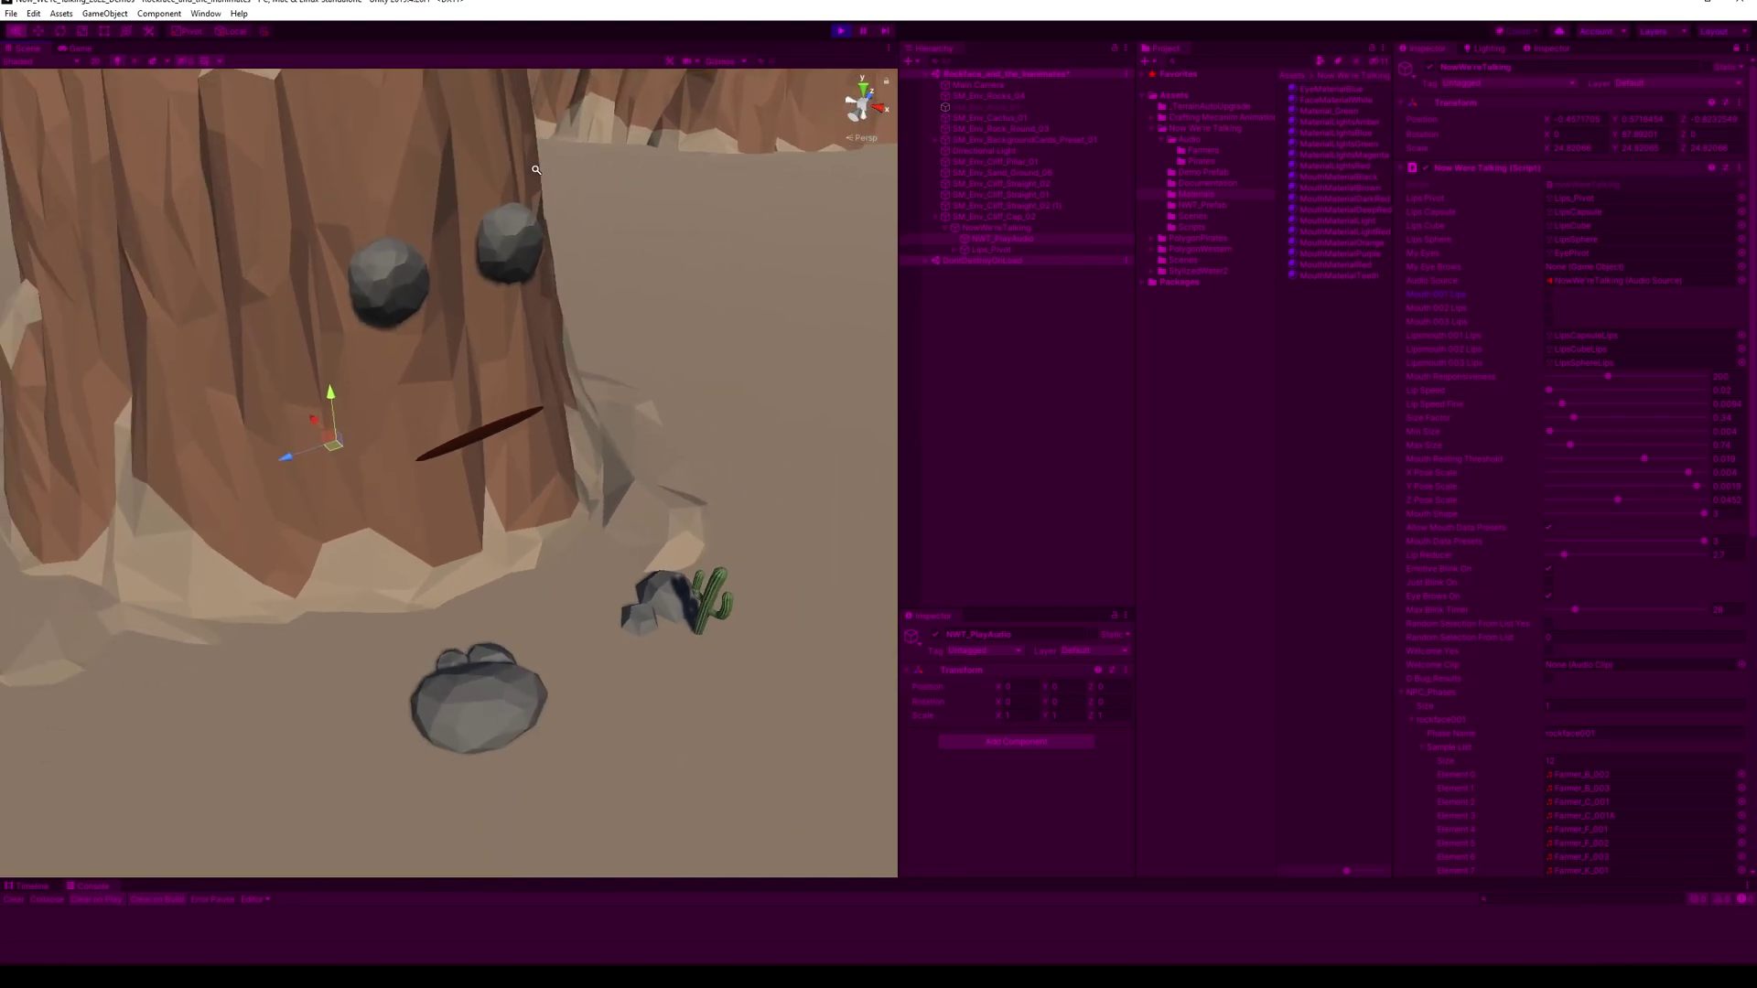
pyautogui.moveTo(639, 451)
pyautogui.keyDown('alt'); pyautogui.mouseDown()
pyautogui.moveTo(600, 365)
pyautogui.moveTo(645, 452)
pyautogui.mouseUp(); pyautogui.keyUp('alt')
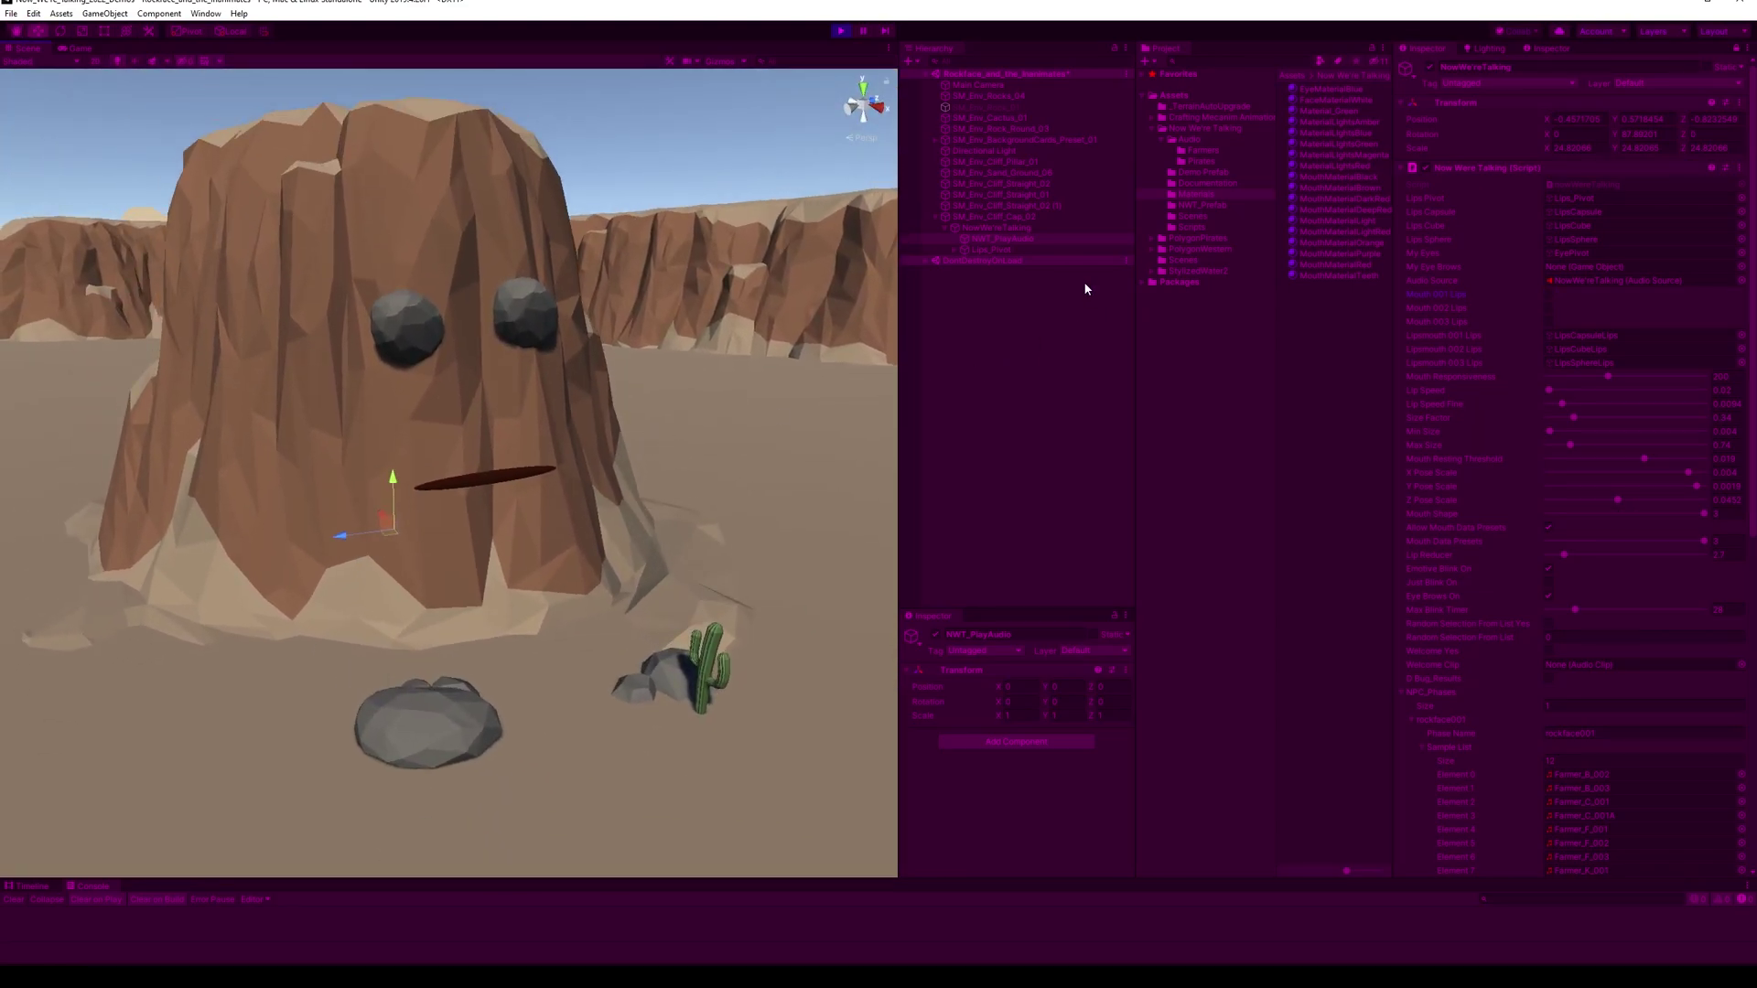
# - Return the mouth style preset to 2 with only the Mouth 002 lips enabled, and test with NWT_PlayAudio in the Game view
pyautogui.click(1007, 241)
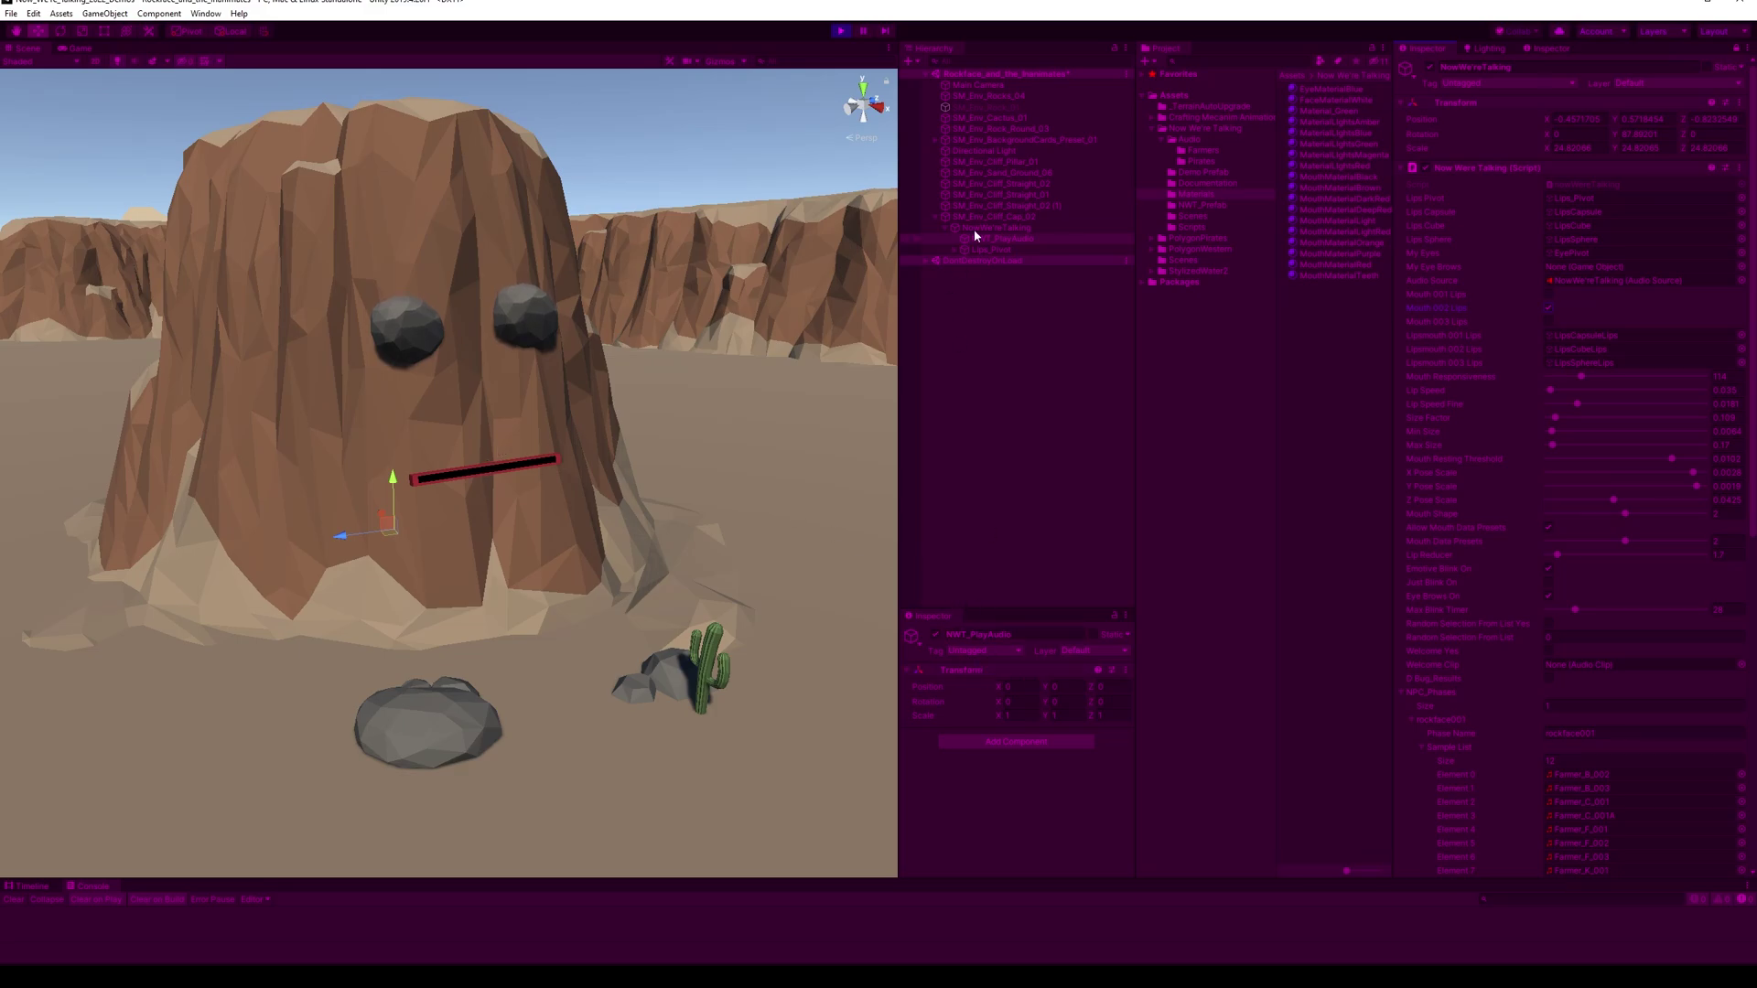
pyautogui.click(1016, 228)
pyautogui.click(1016, 238)
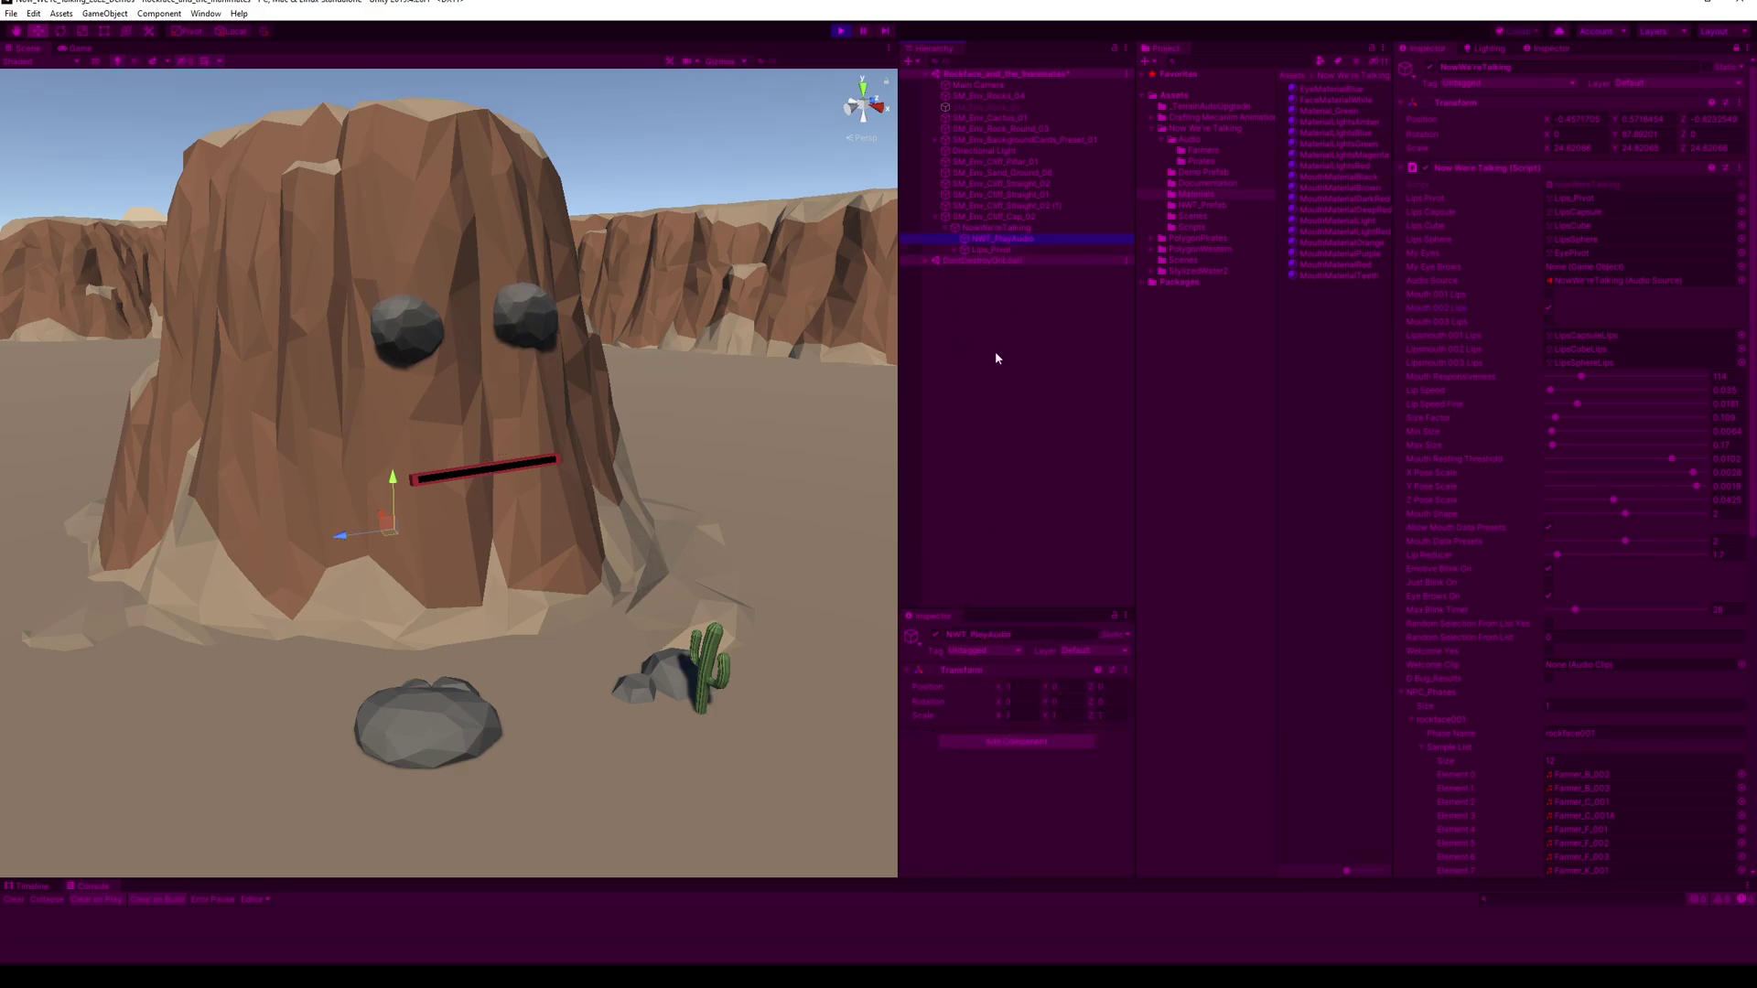
pyautogui.click(935, 635)
pyautogui.click(83, 48)
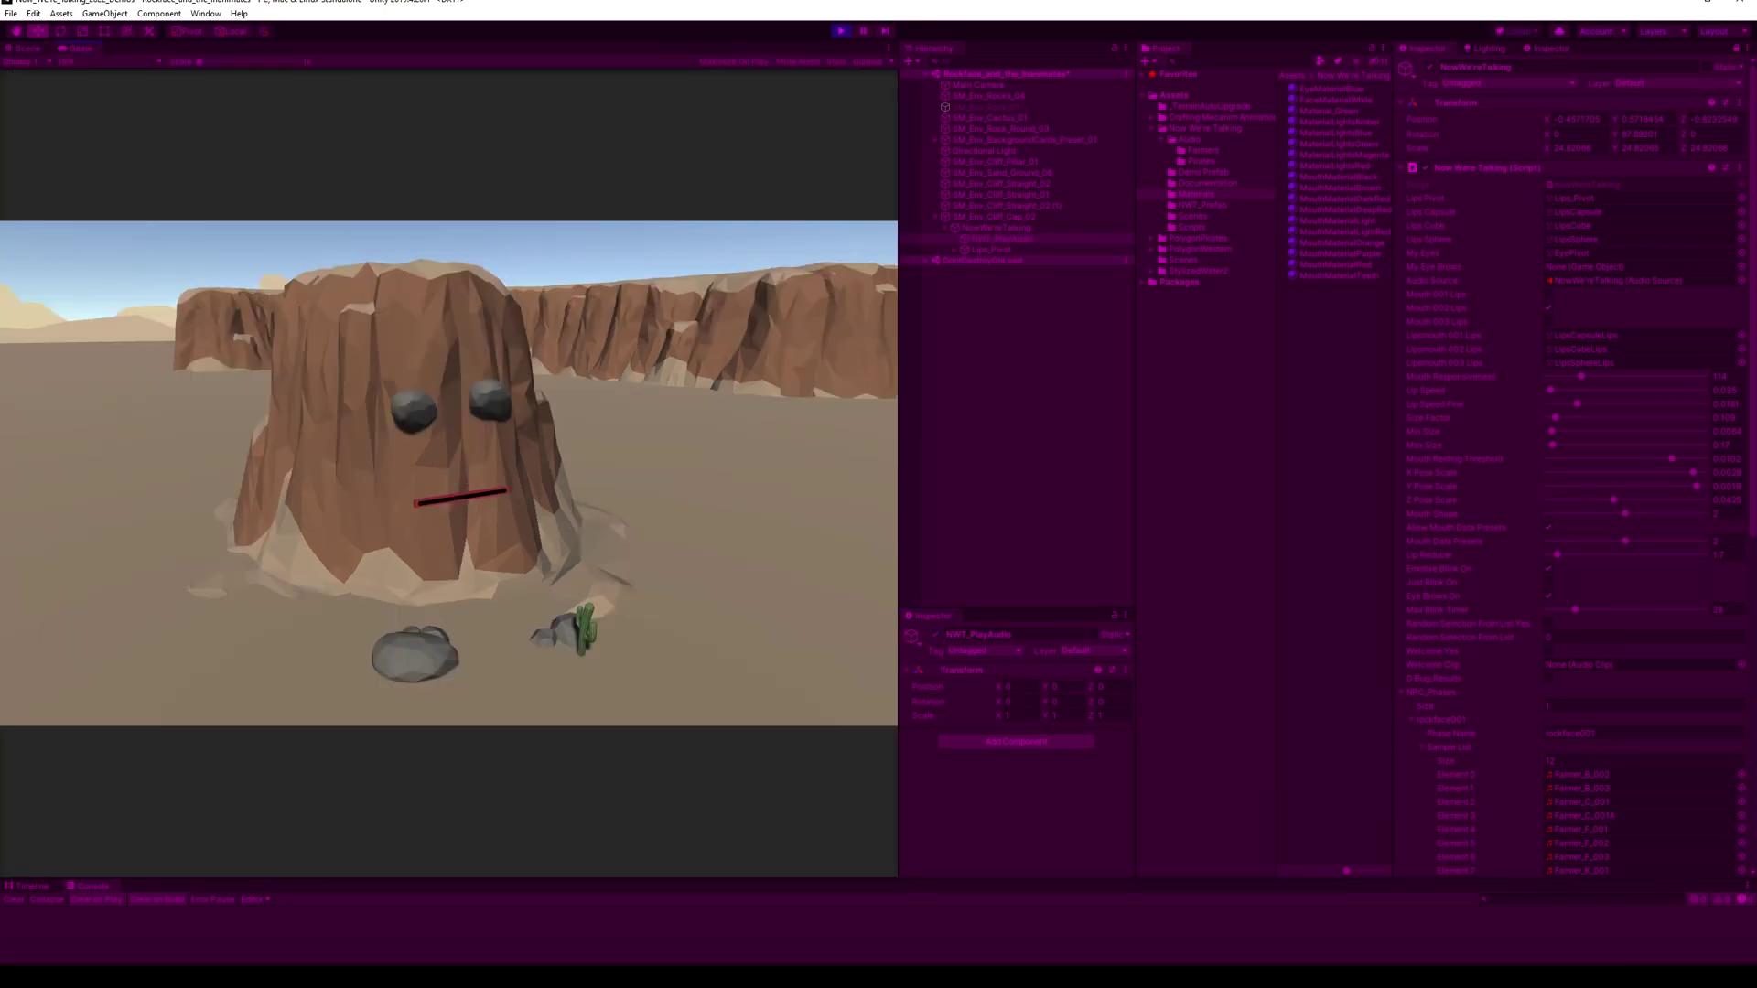
pyautogui.click(935, 633)
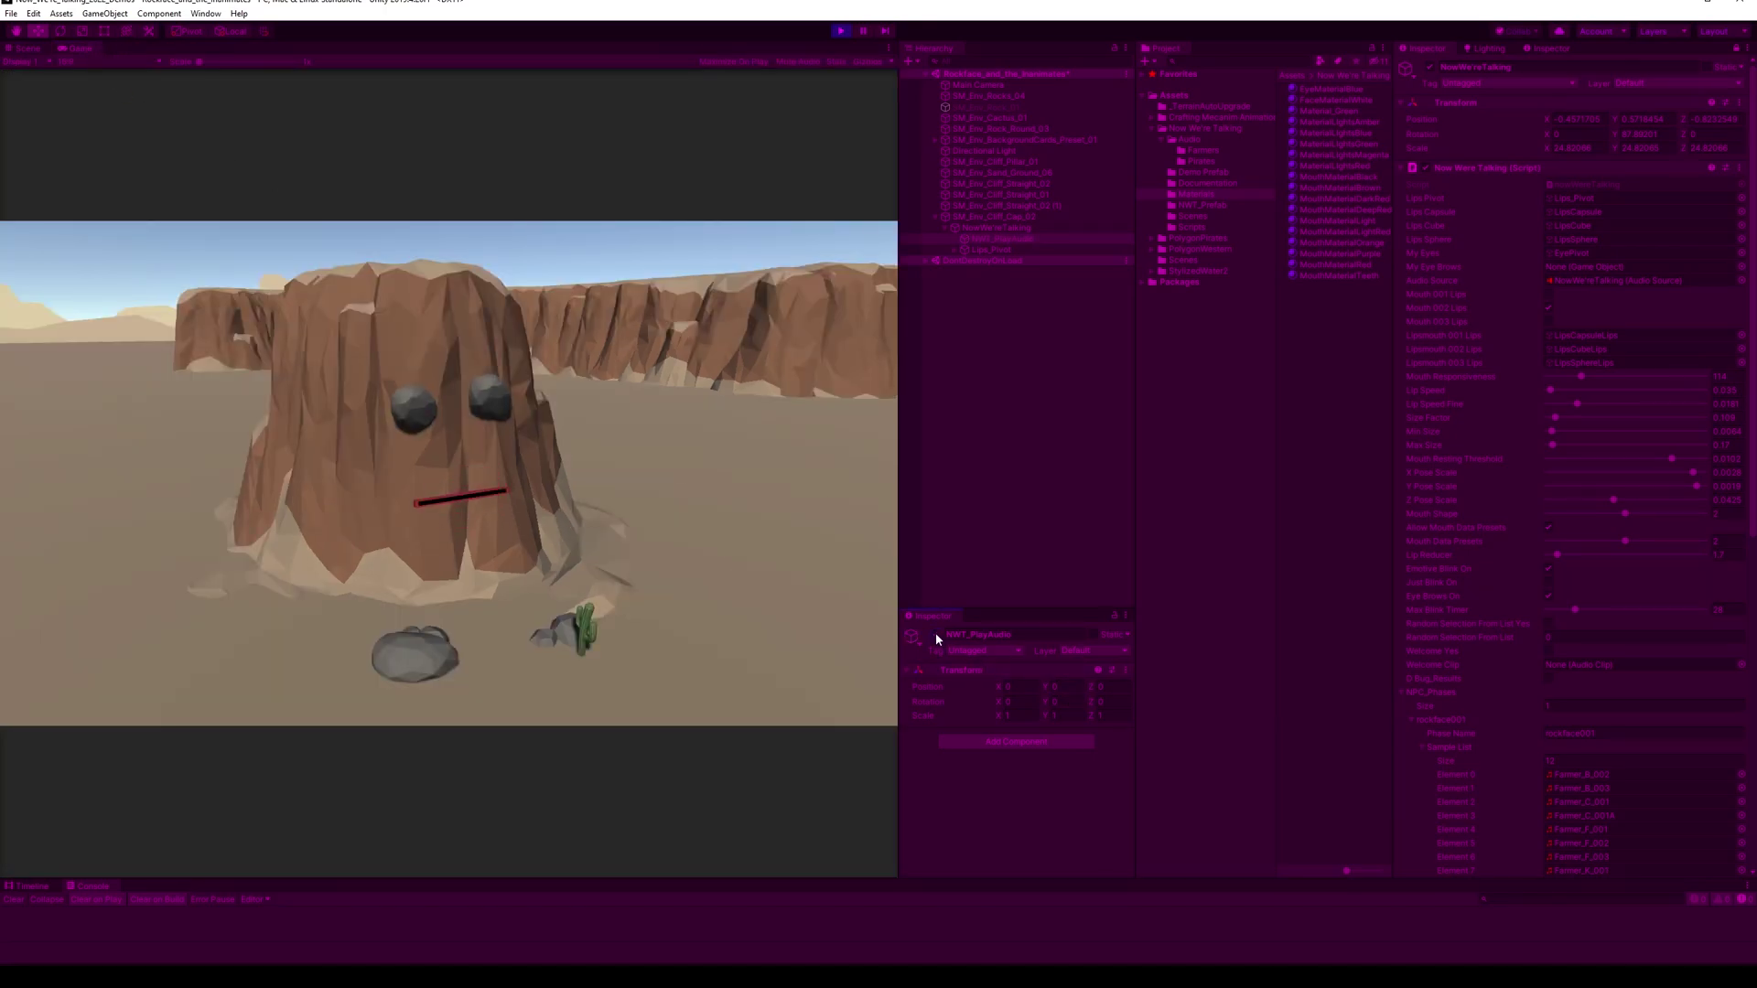